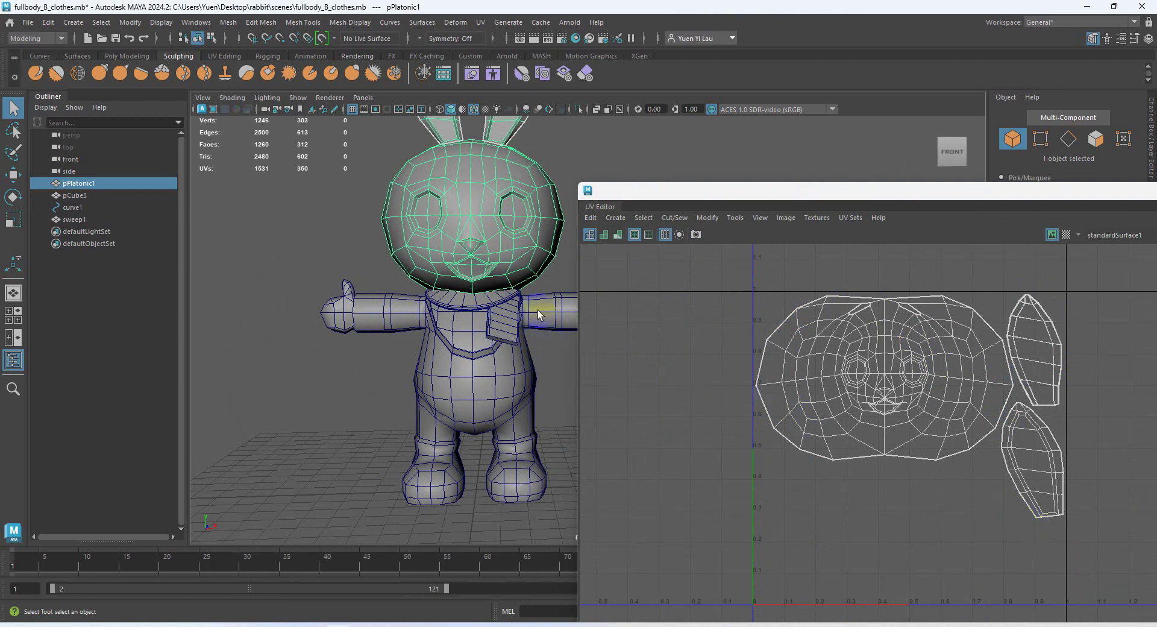
- Select the scarf and head meshes together, leaving out the body, so their UVs show in one layout
left_click(515, 316, "shift")
left_click(471, 343, "shift")
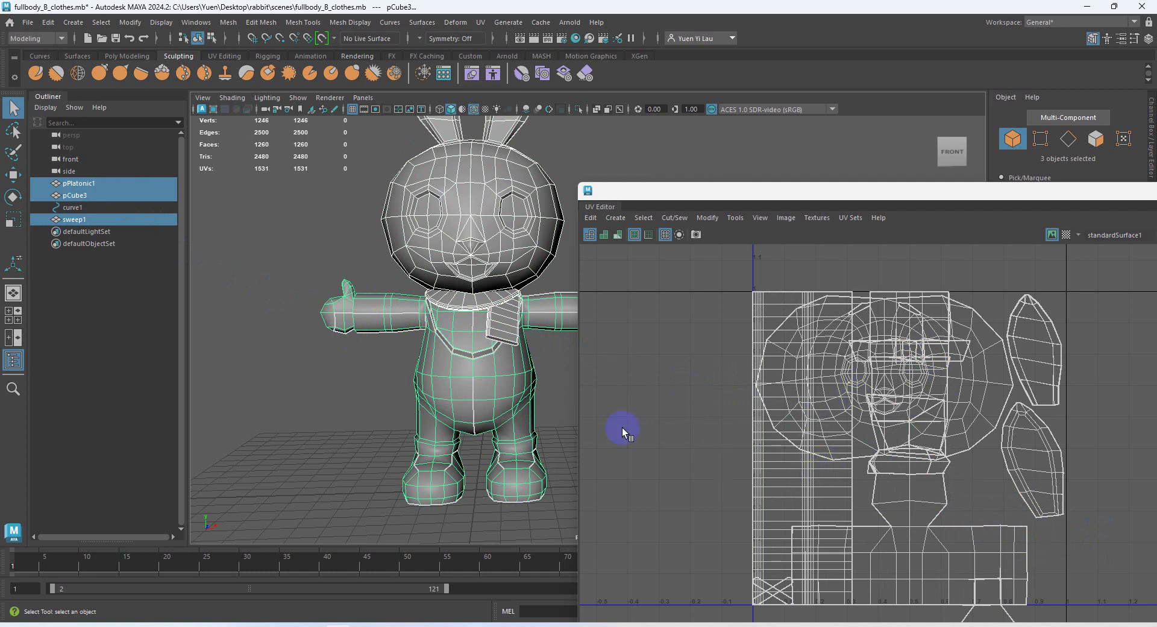
left_click(558, 370)
left_click(514, 328)
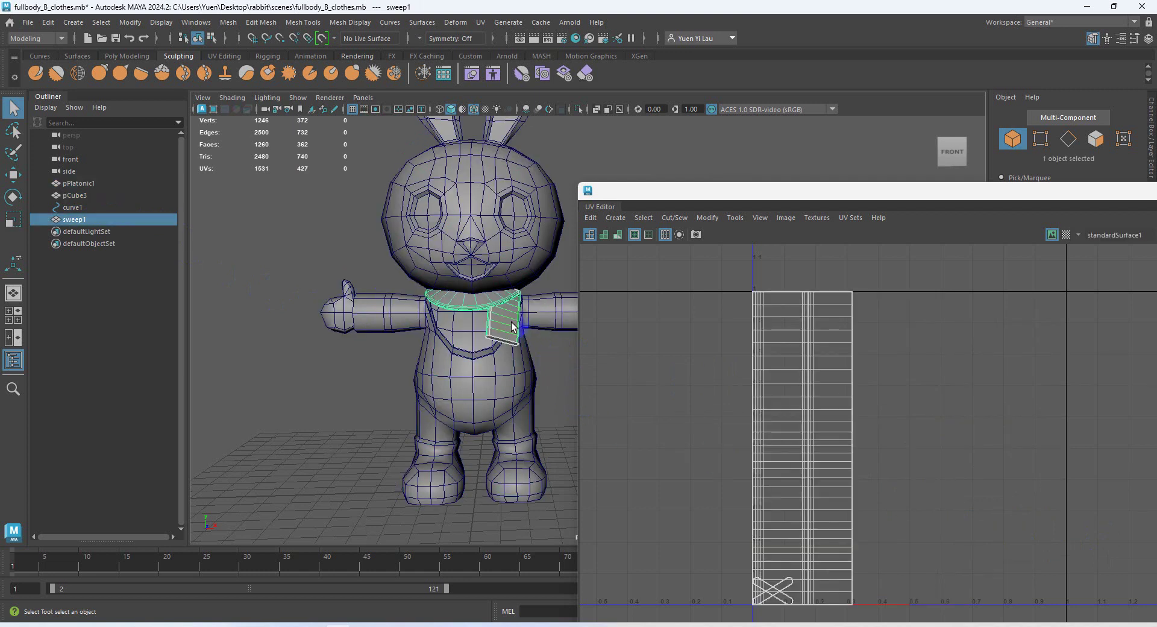
left_click(82, 25)
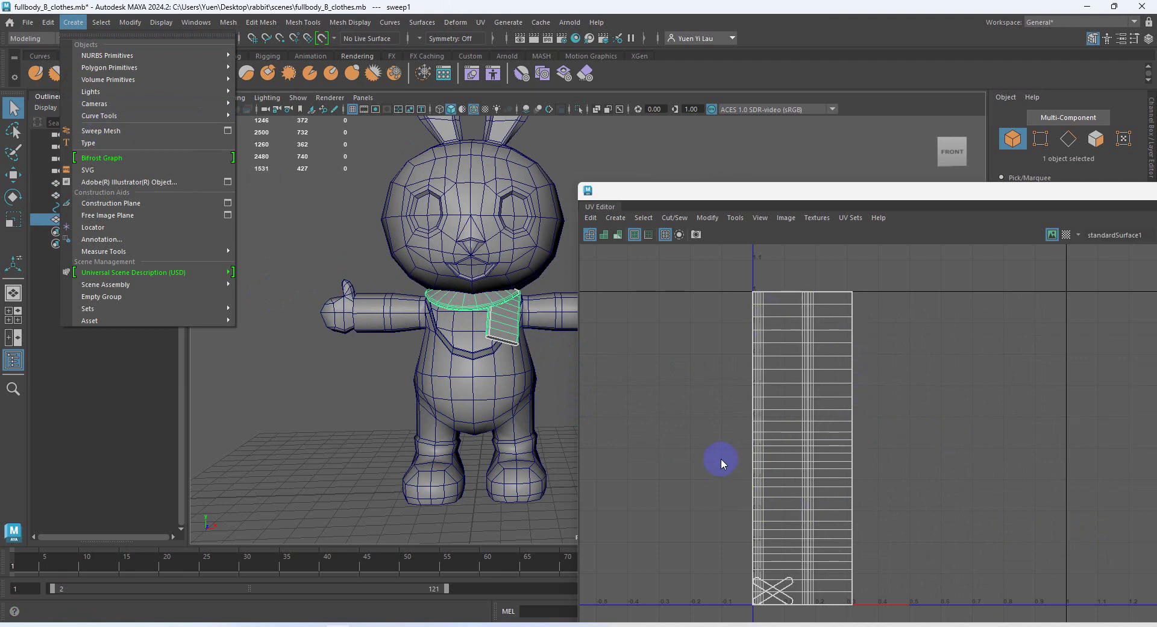
left_click(496, 248, "shift")
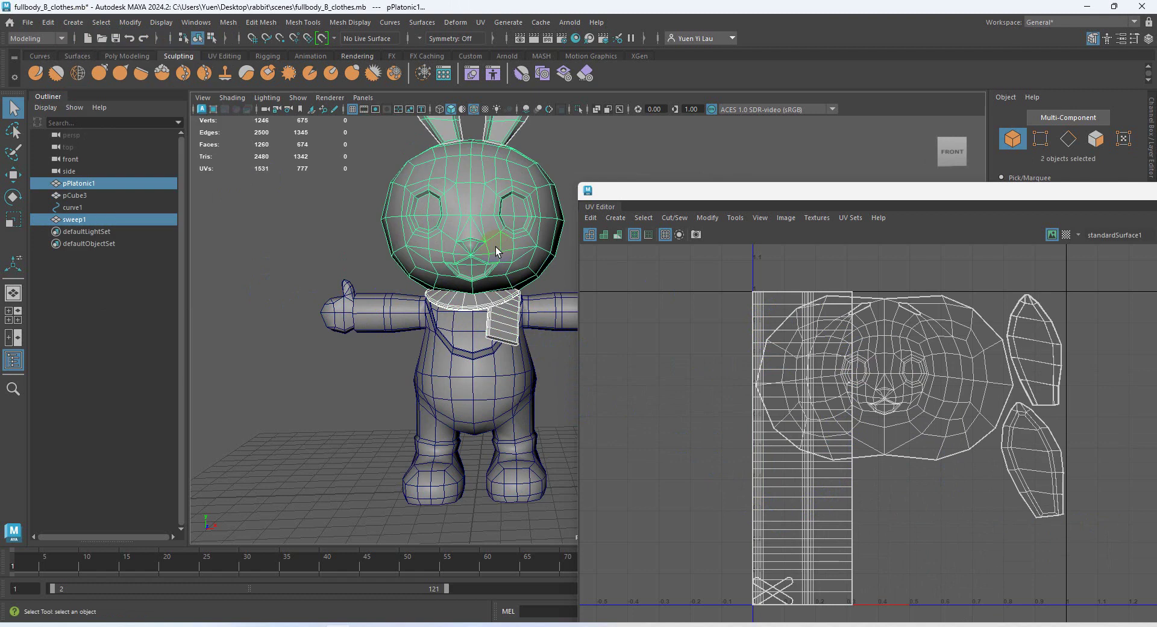
left_click(809, 487)
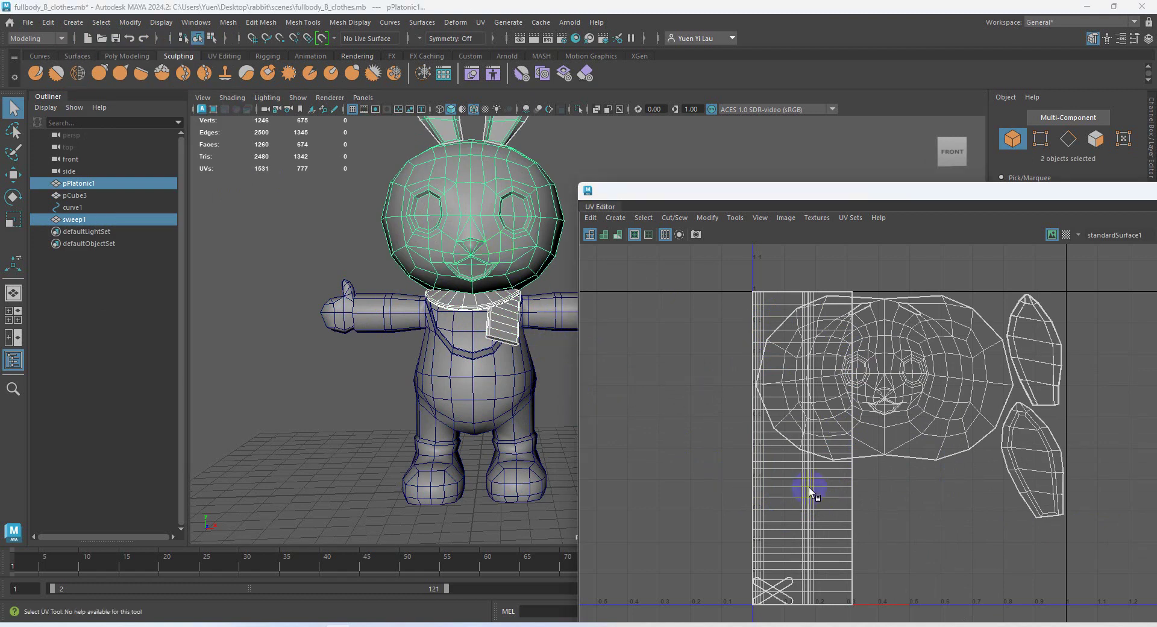
- Scale the scarf's long UV strip to about half size and place it below the head shell at the UV origin
right_click_drag(801, 464, 753, 441)
left_click(775, 465)
left_click(827, 505)
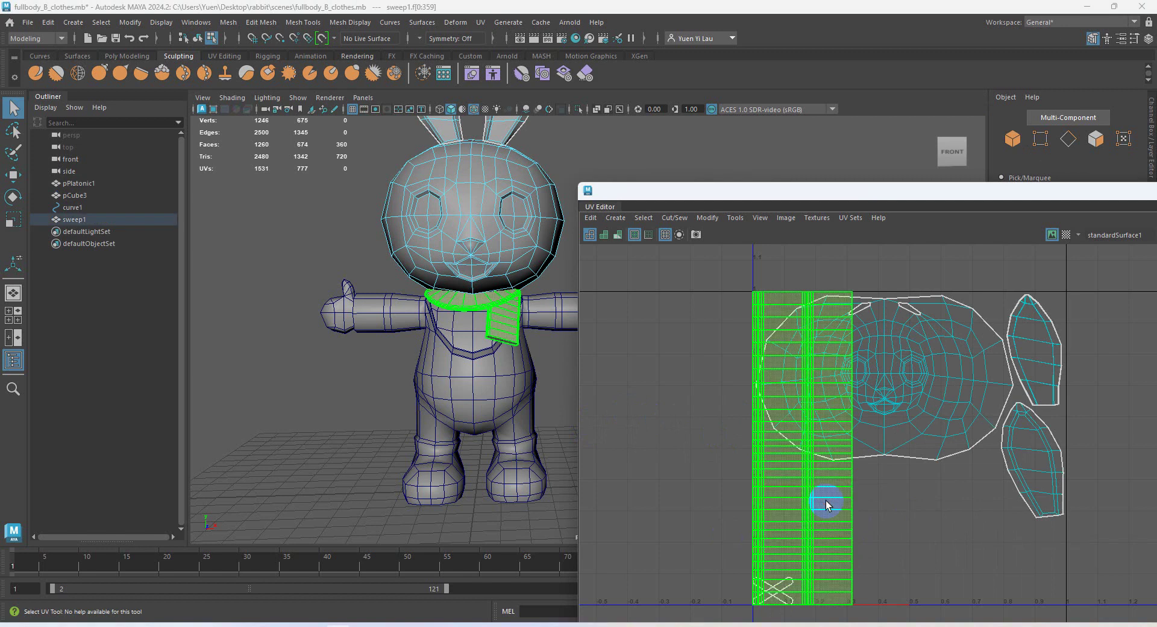
key("r")
left_click_drag(814, 467, 777, 537)
key("w")
key("r")
key("w")
key("r")
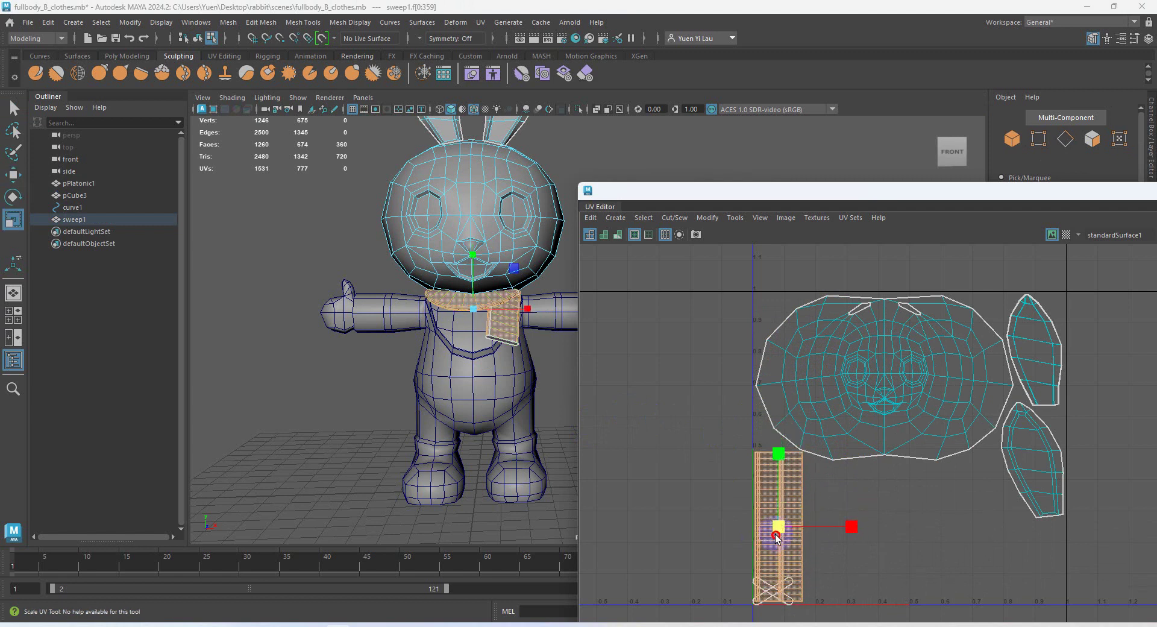
- Select the scarf's two crossed end-cap UV shells and move them together into the empty space beside the strip
scroll(801, 589, "up", 5)
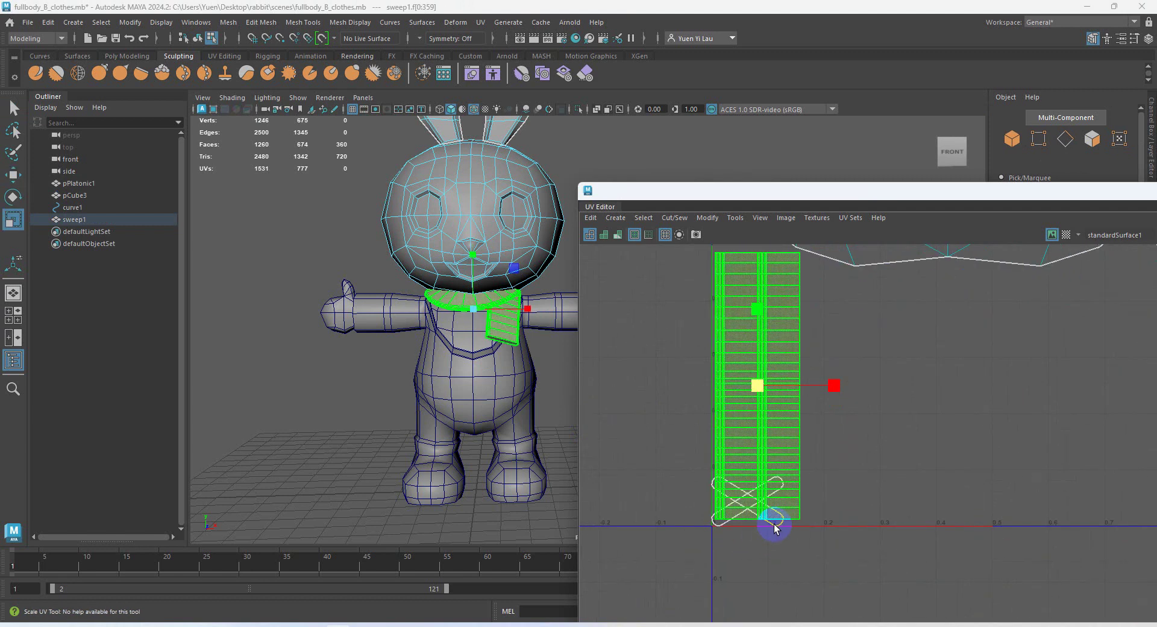
left_click(776, 530)
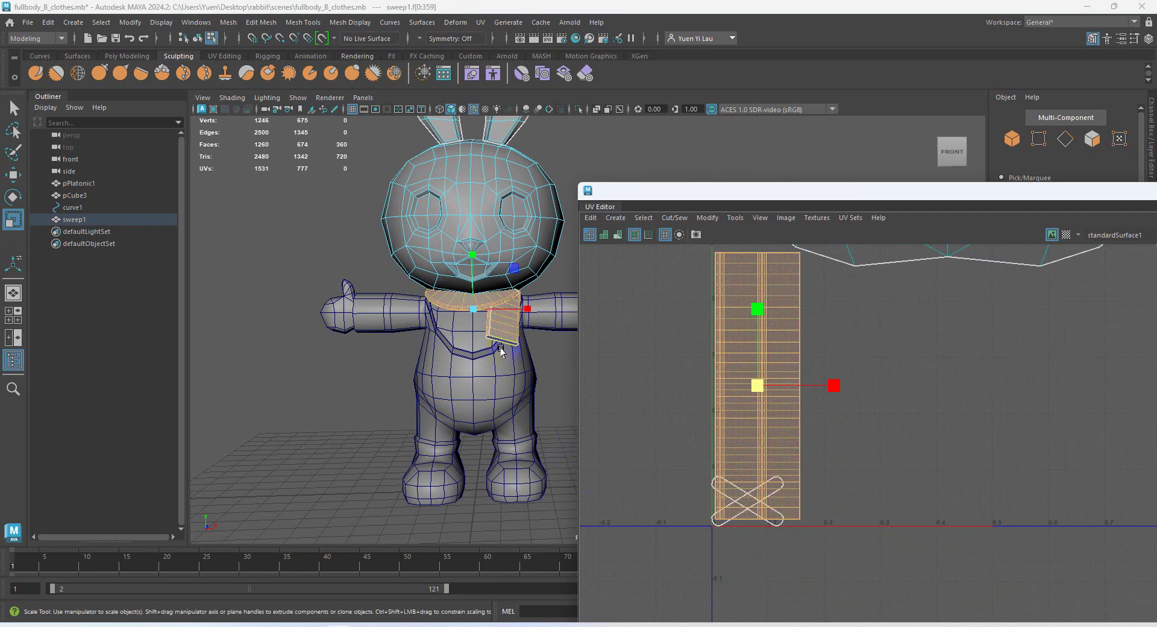
left_click_drag(502, 343, 570, 353, "alt")
left_click(745, 547)
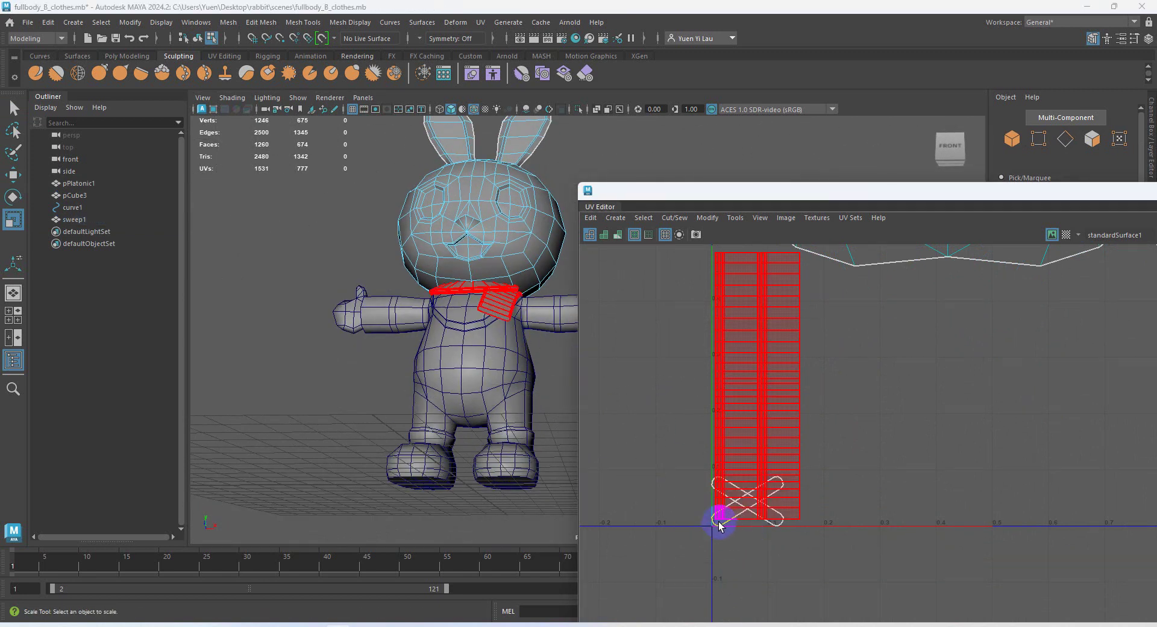
left_click(721, 530)
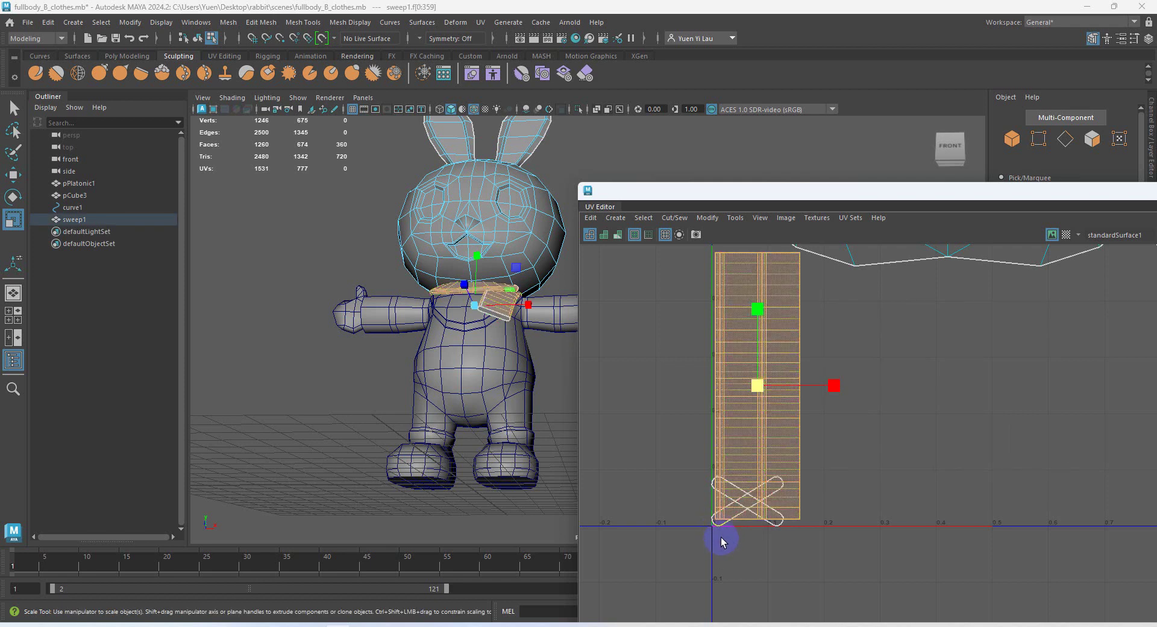
left_click(724, 528)
left_click(778, 530, "shift")
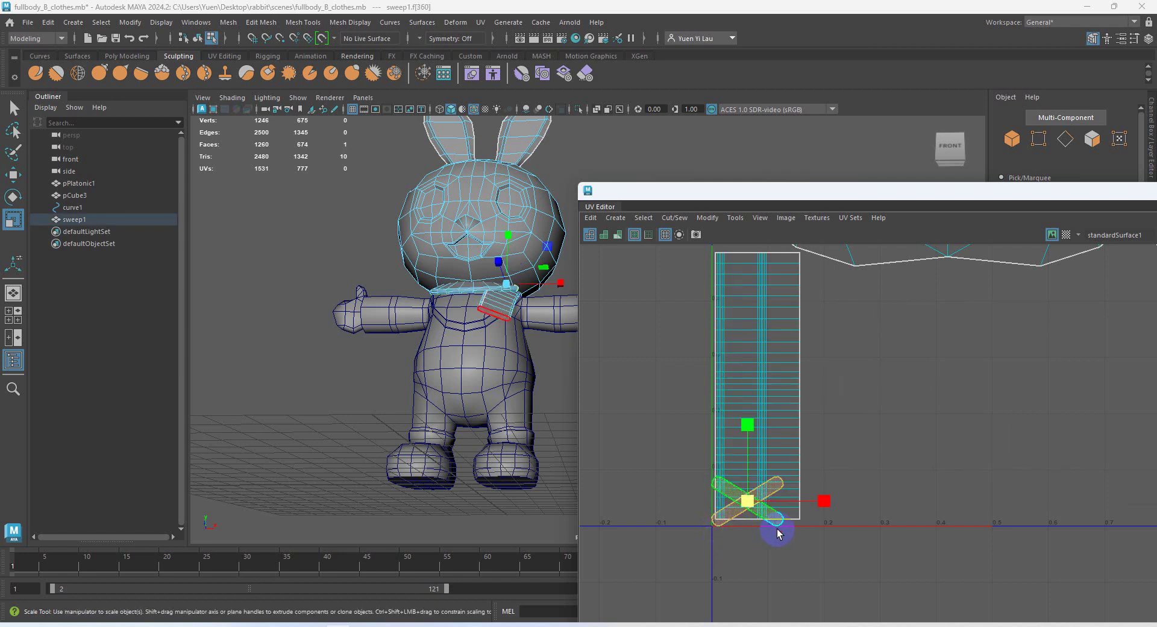
key("w")
left_click_drag(749, 504, 868, 391)
- Rotate one of the crossed end-cap shells counterclockwise in 5° increments until it lies nearly horizontal
left_click(888, 400)
left_click_drag(1000, 186, 663, 190)
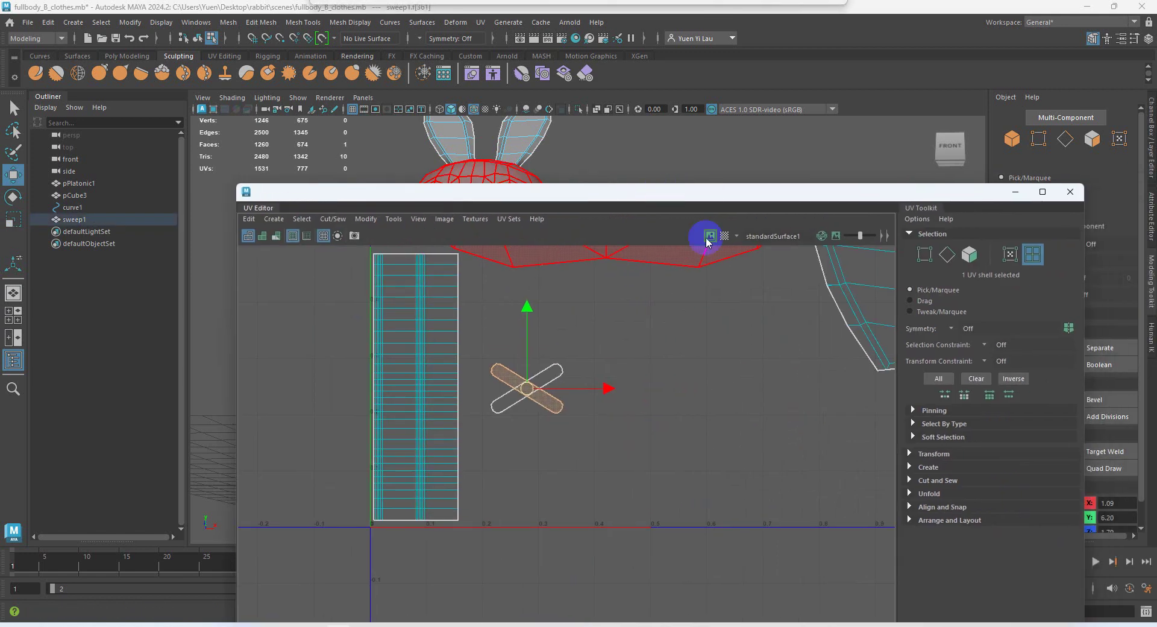
left_click(934, 453)
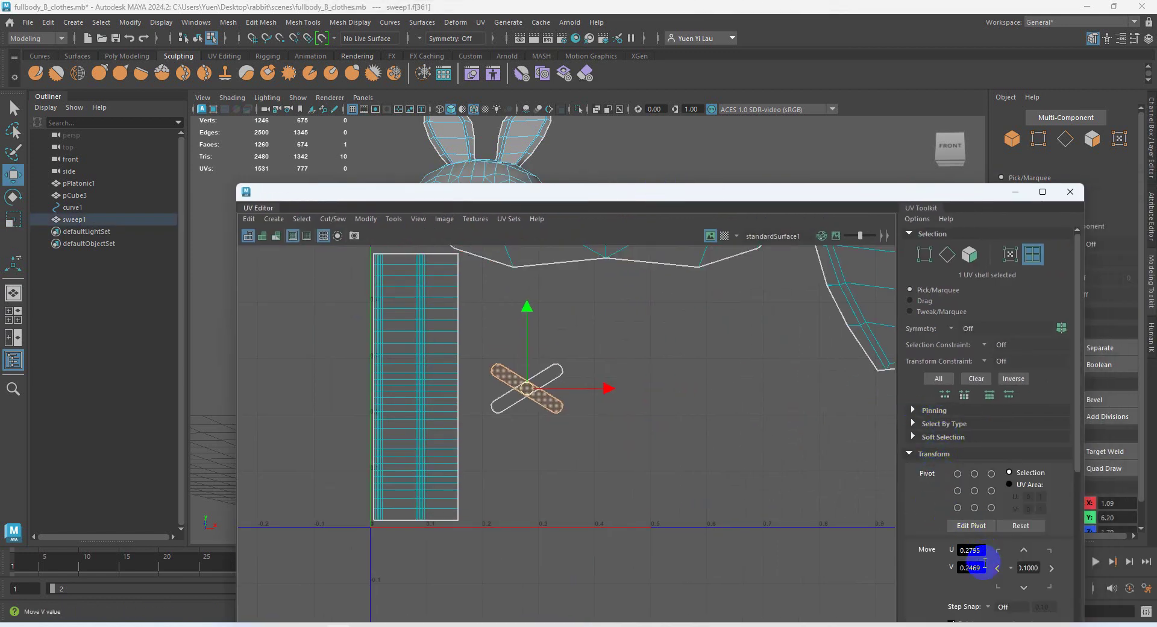
scroll(973, 551, "down", 3)
left_click_drag(983, 572, 937, 578)
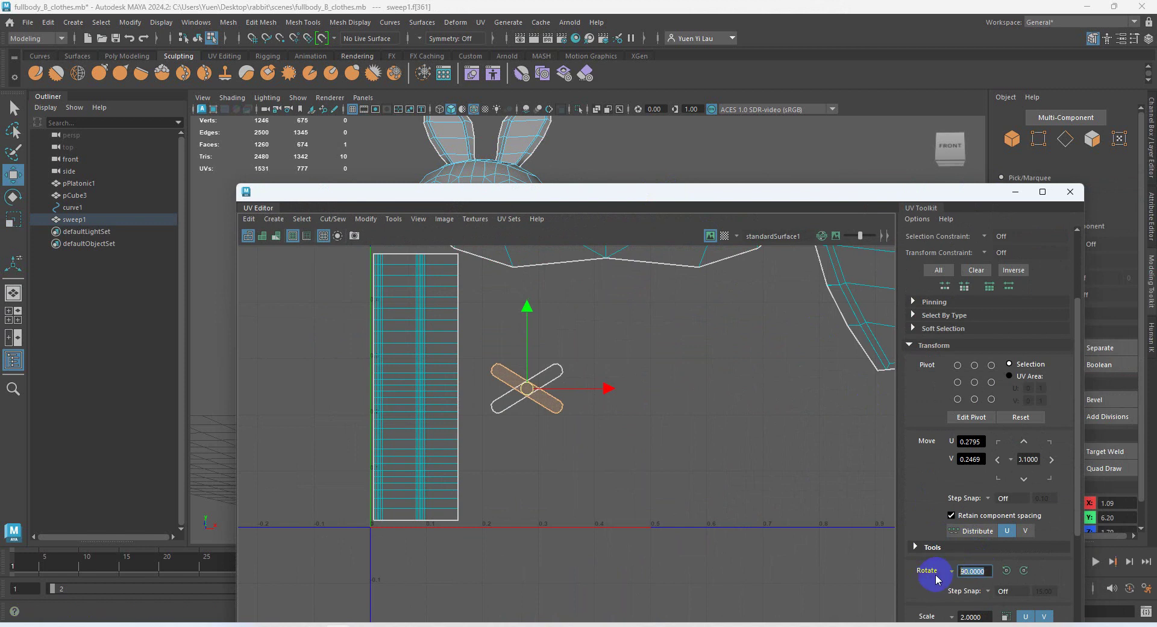
left_click(1022, 572)
left_click(1003, 571)
left_click(1002, 571)
left_click(1002, 571)
left_click(1003, 571)
left_click(1001, 570)
left_click(1001, 570)
left_click(1001, 569)
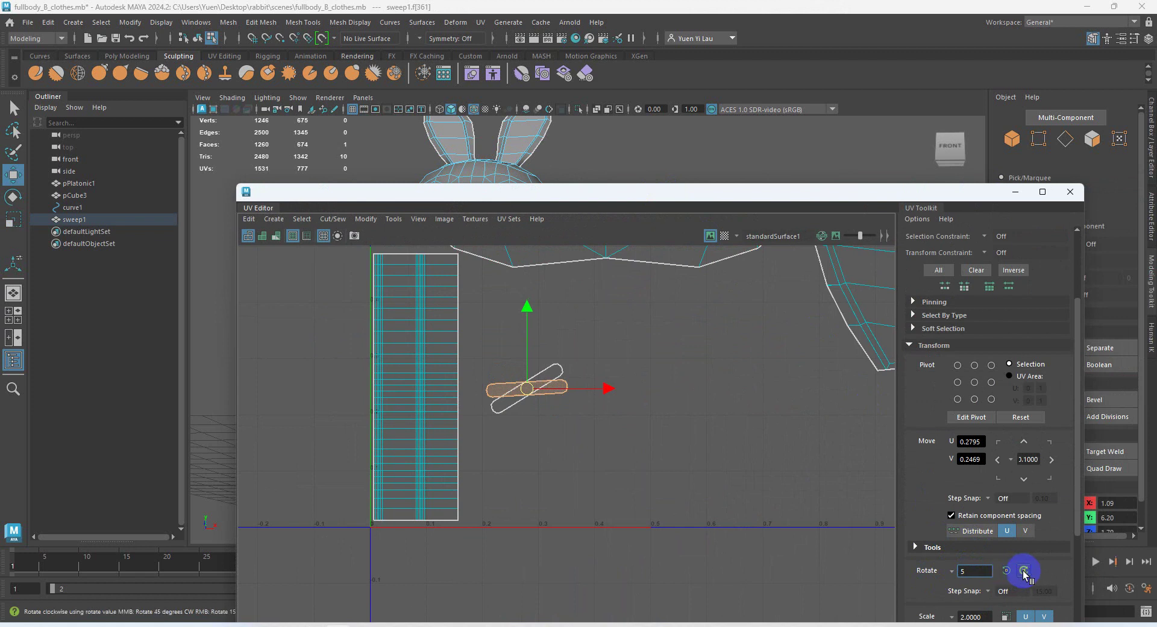
- Rotate the other end-cap shell clockwise in 5° increments until it nearly overlaps the first one
left_click(546, 380)
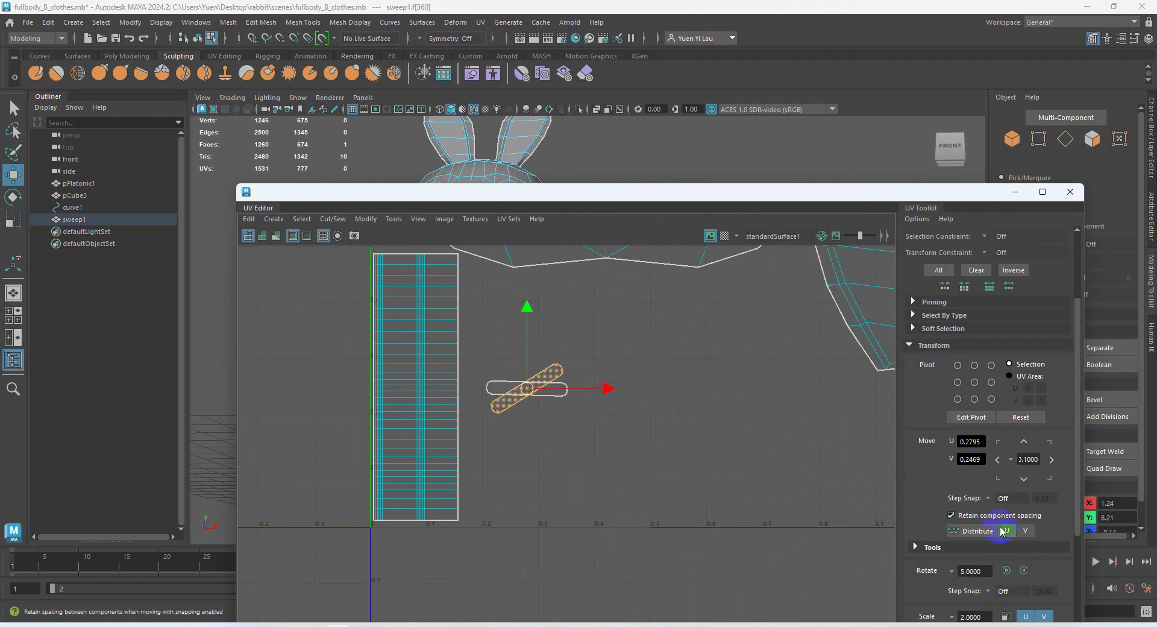
left_click(1024, 570)
left_click(1024, 571)
left_click(1024, 570)
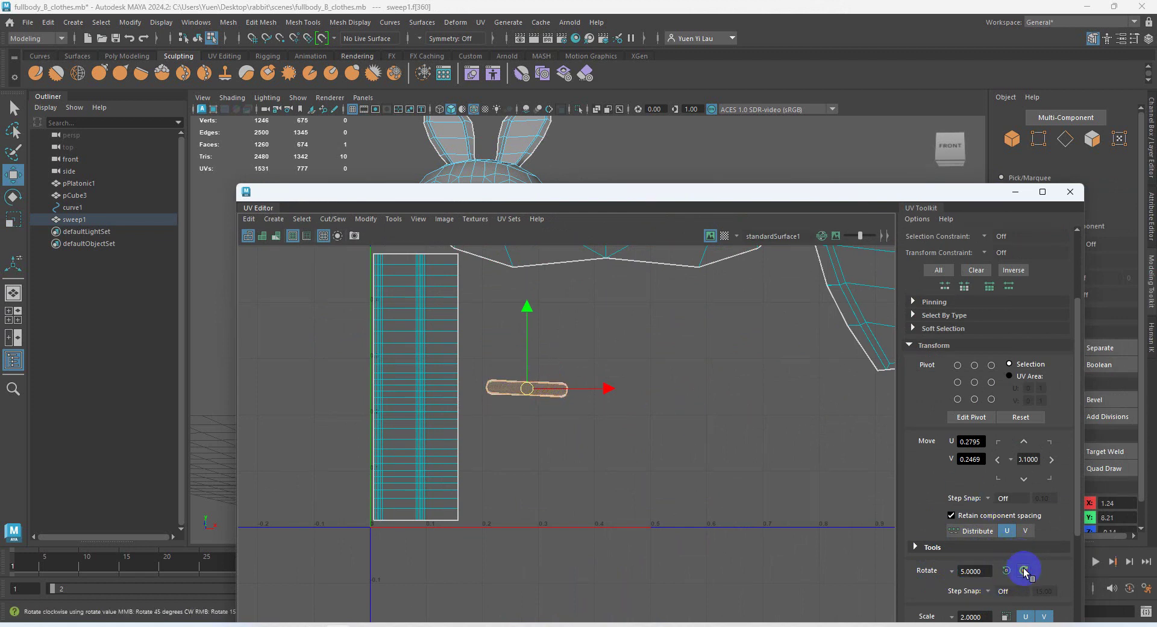
- Set the rotation increment to 1° and turn the selected end-cap shell counterclockwise to match the other cap's outline
left_click(975, 571)
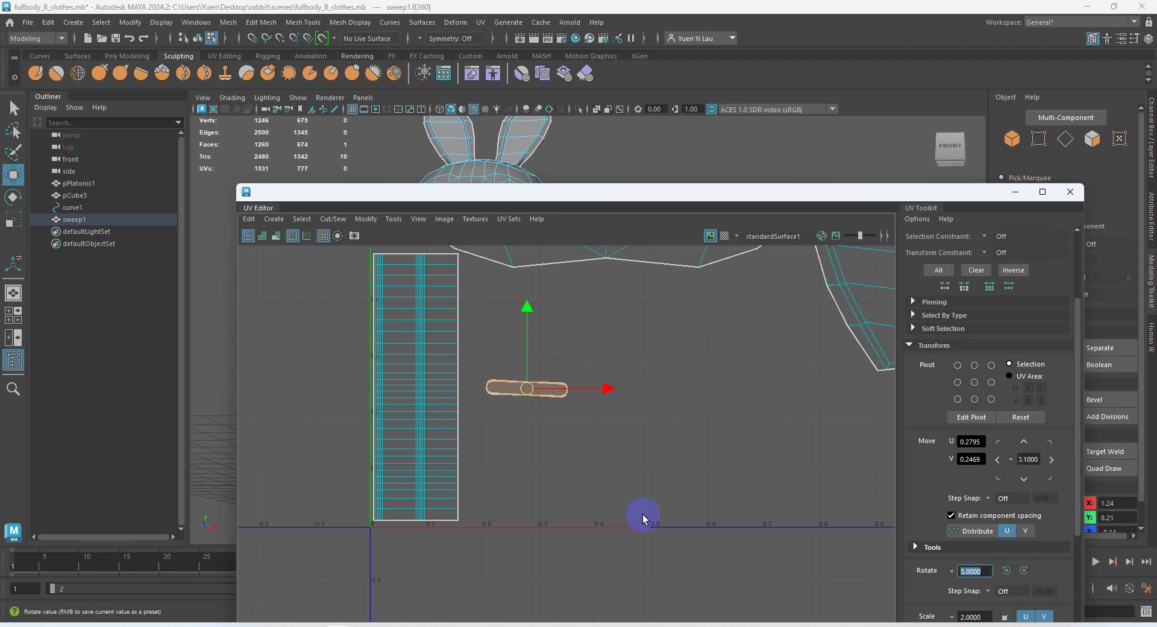
scroll(507, 382, "up", 4)
scroll(621, 383, "up", 3)
type("1")
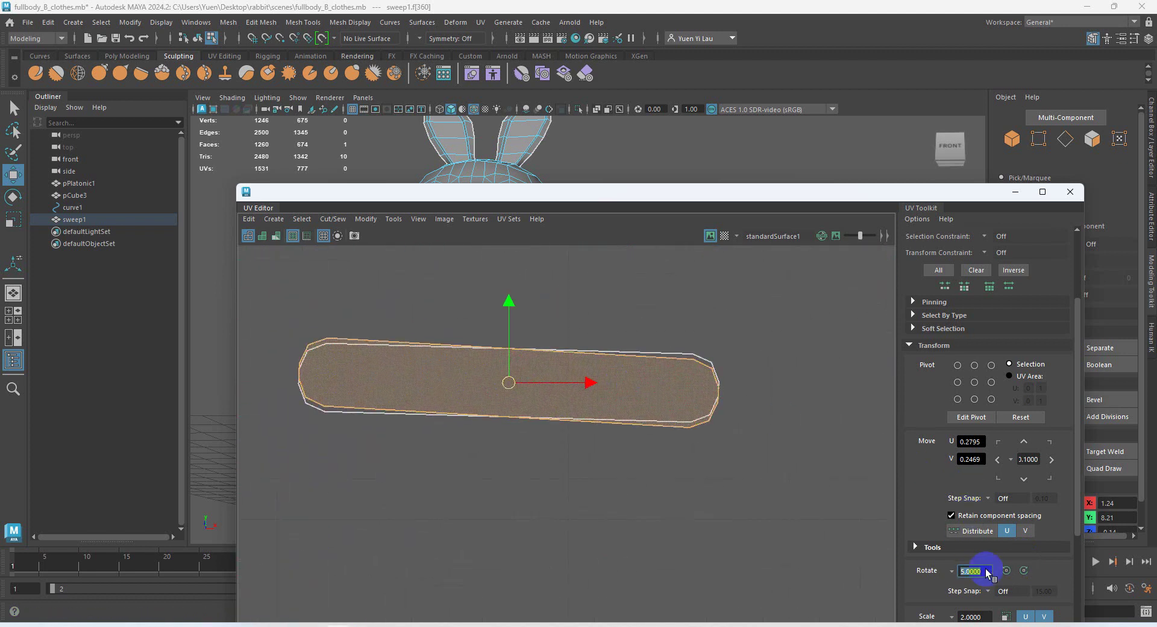
left_click(1006, 570)
left_click(1006, 571)
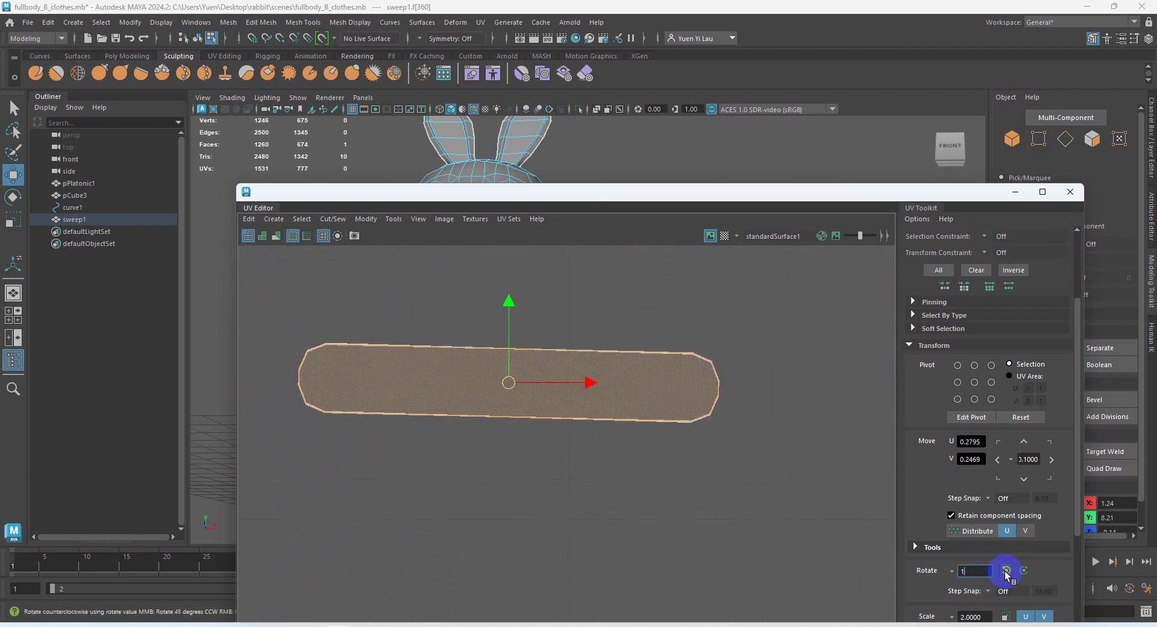
- Level both stacked end-cap shells together with 1° counterclockwise rotations and a final 0.5° clockwise correction
left_click_drag(798, 534, 663, 331)
left_click(1006, 570)
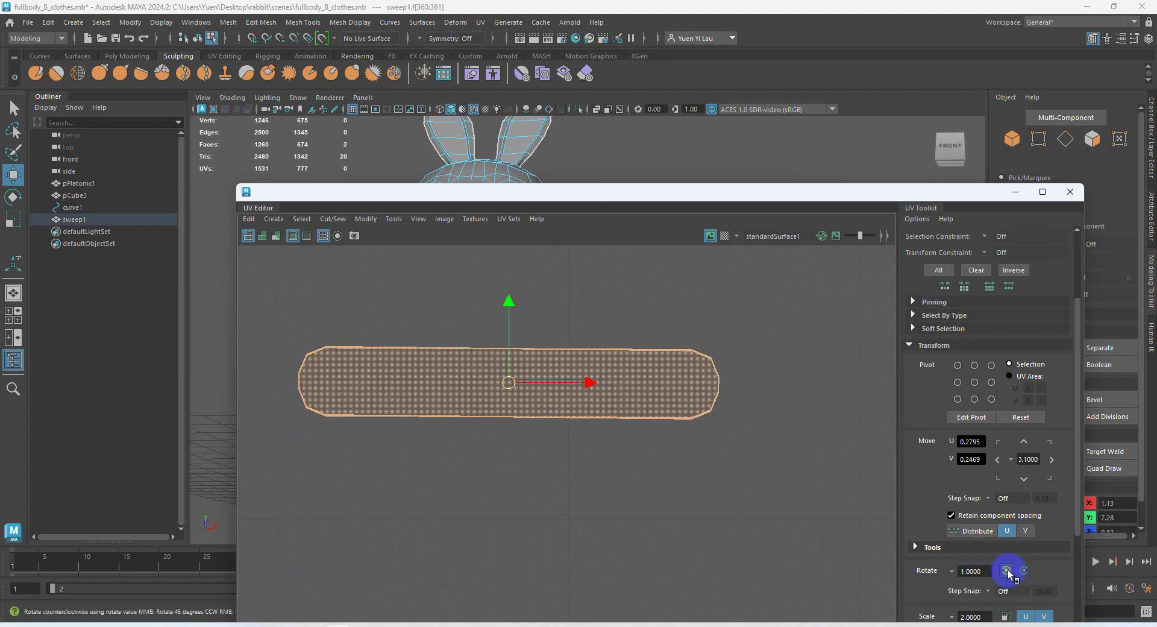
left_click(1006, 570)
left_click(1007, 570)
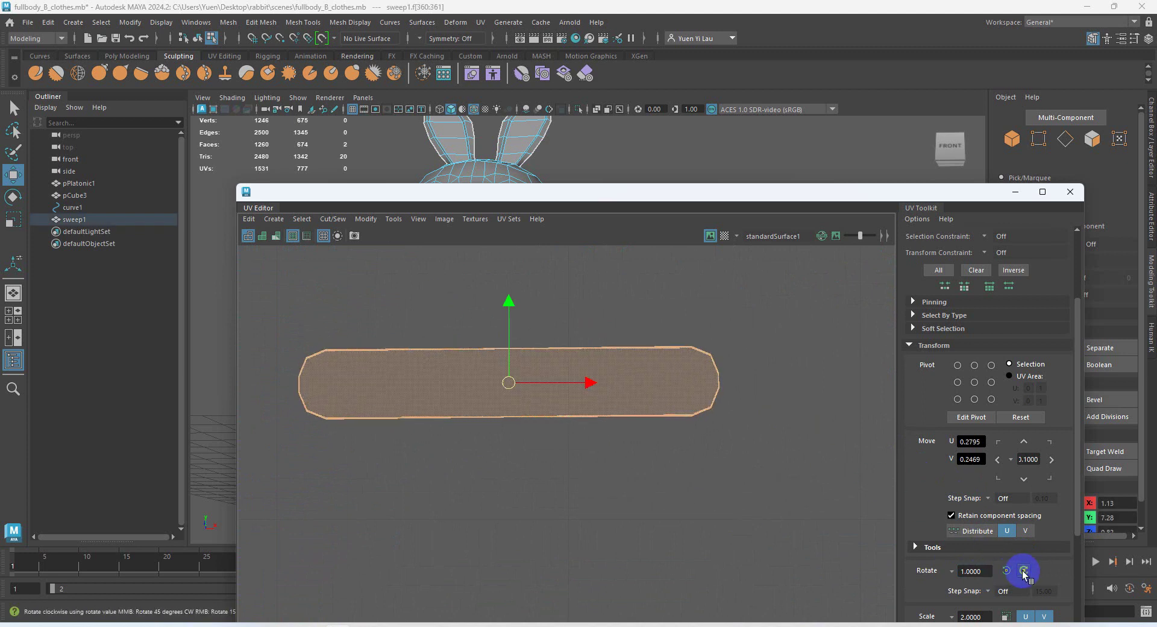
left_click(1006, 571)
left_click(921, 570)
type("0.5")
left_click(1021, 571)
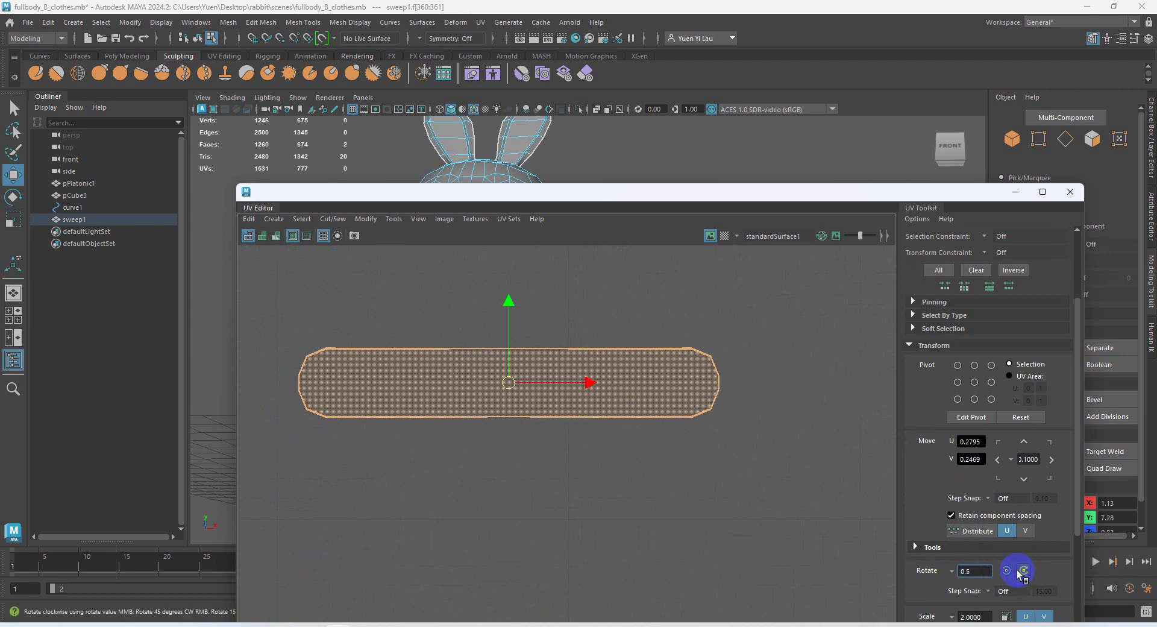
- Move the two stacked end-cap shells to just above the scarf strip, at about U 0.06, V 0.50
left_click(651, 515)
scroll(564, 413, "down", 3)
scroll(566, 409, "down", 5)
left_click_drag(635, 435, 425, 250)
key("e")
key("r")
key("r")
key("w")
left_click(638, 353)
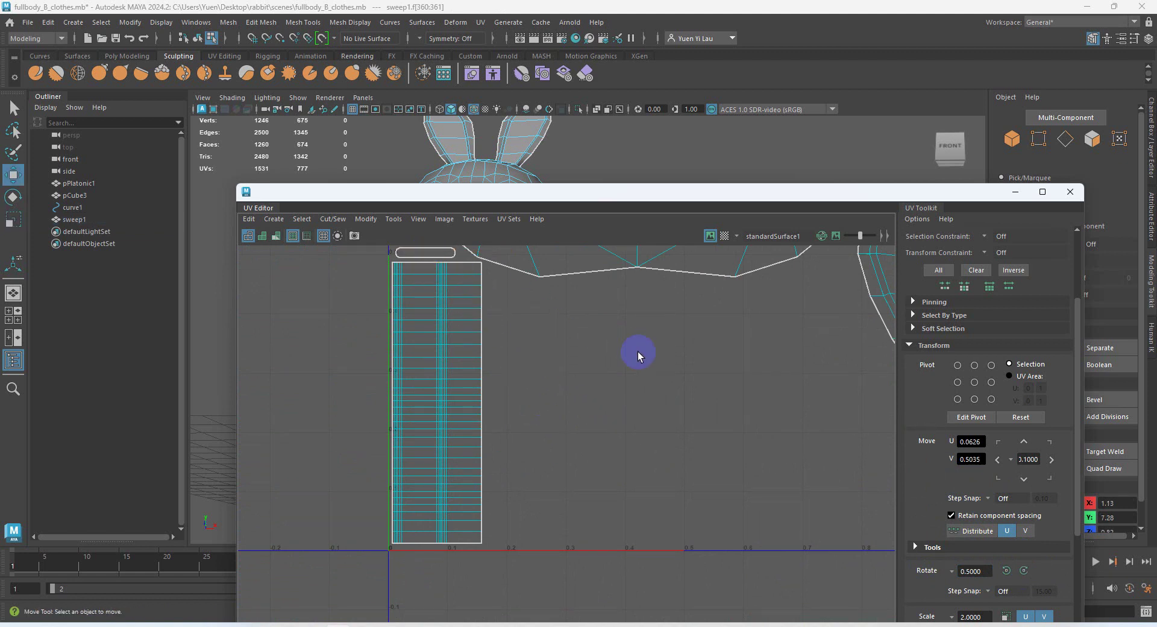
- Uncover the model in the viewport, show the body mesh's UVs and select its main UV shell
scroll(588, 349, "down", 4)
left_click_drag(605, 194, 741, 391)
left_click(463, 356)
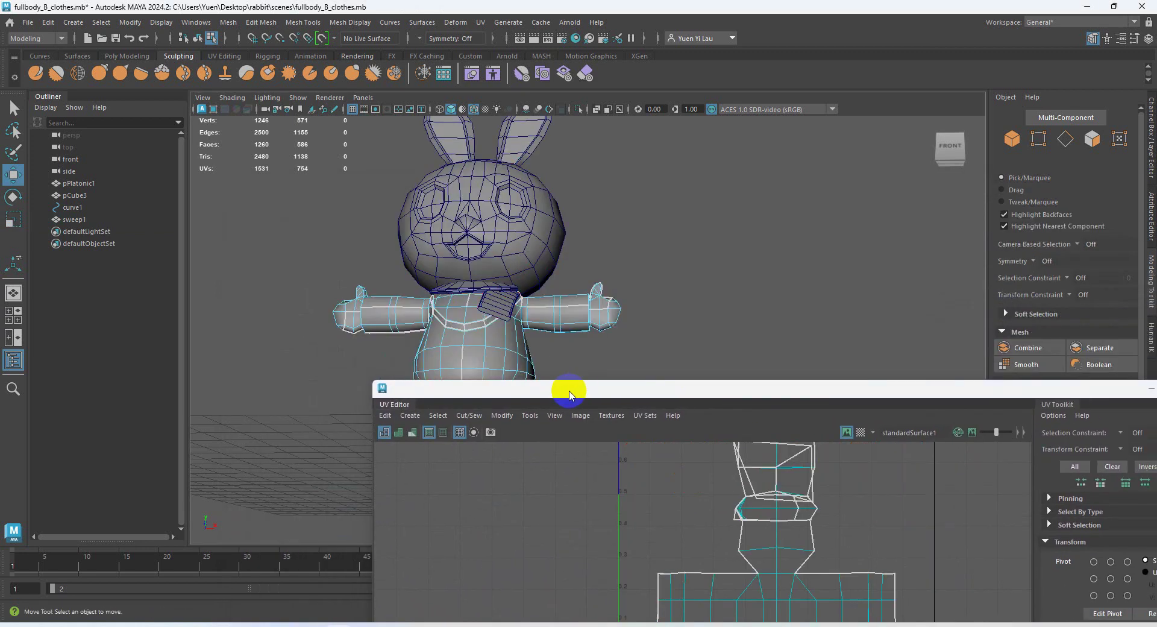
left_click_drag(545, 392, 730, 321)
double_click(484, 385)
- Examine the body from several angles for how its UV shells and seams divide the chest, legs and feet
left_click_drag(484, 384, 457, 405, "alt")
middle_click_drag(457, 405, 431, 349, "alt")
scroll(431, 349, "up", 3)
left_click_drag(349, 382, 441, 359, "alt")
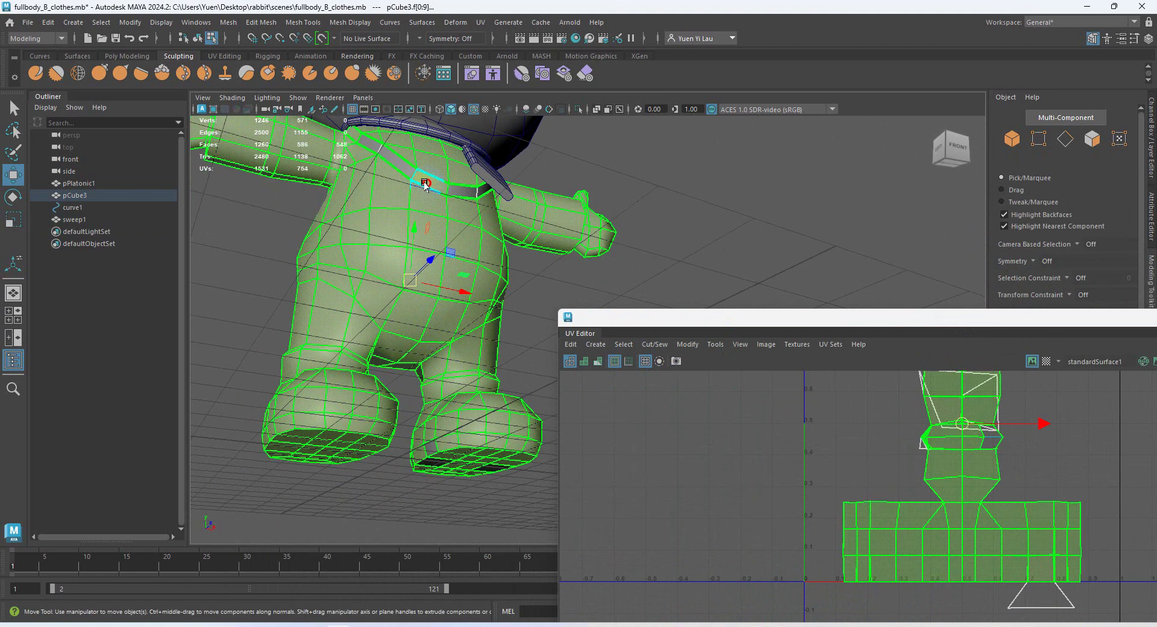
left_click(733, 260)
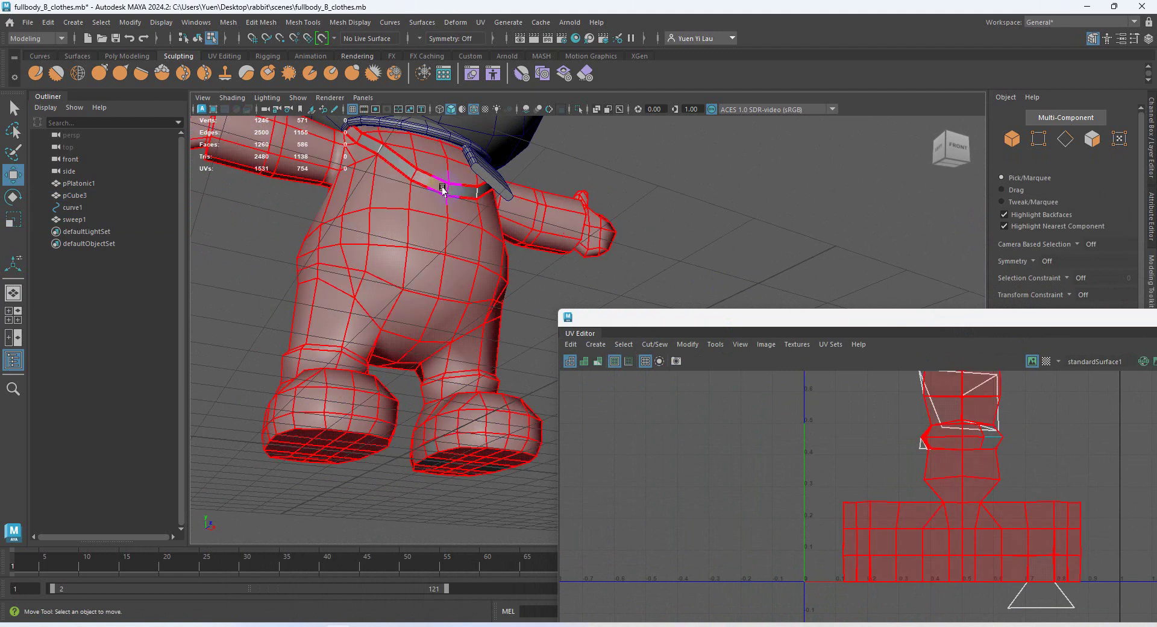
mouse_move(453, 273)
left_mouse_down("alt")
mouse_move(452, 251)
mouse_move(465, 269)
left_mouse_up("alt")
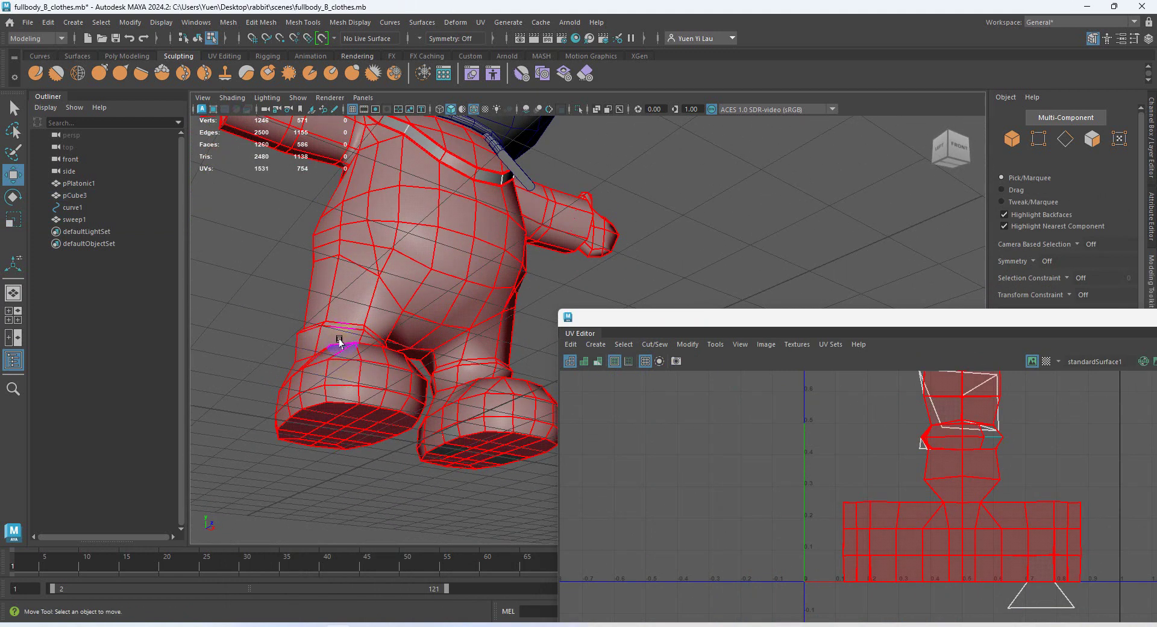
left_click_drag(414, 256, 344, 308, "alt")
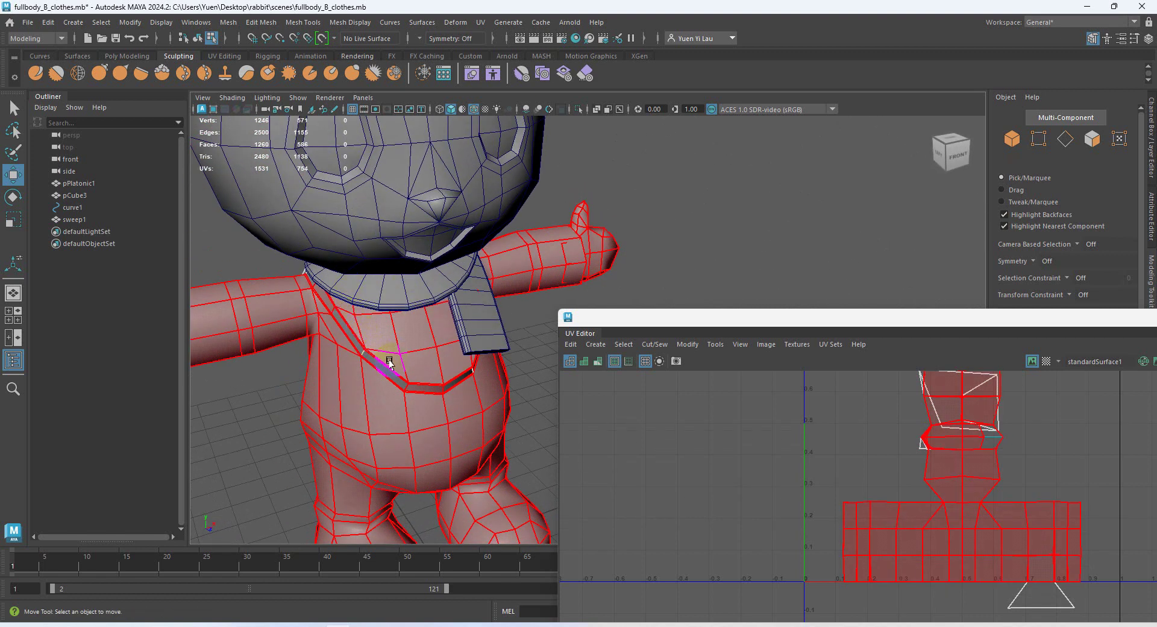
left_click_drag(468, 377, 369, 340, "alt")
- Bring the body's whole UV layout into view and reselect the main shell covering the torso, arms and legs
left_click_drag(641, 321, 549, 168)
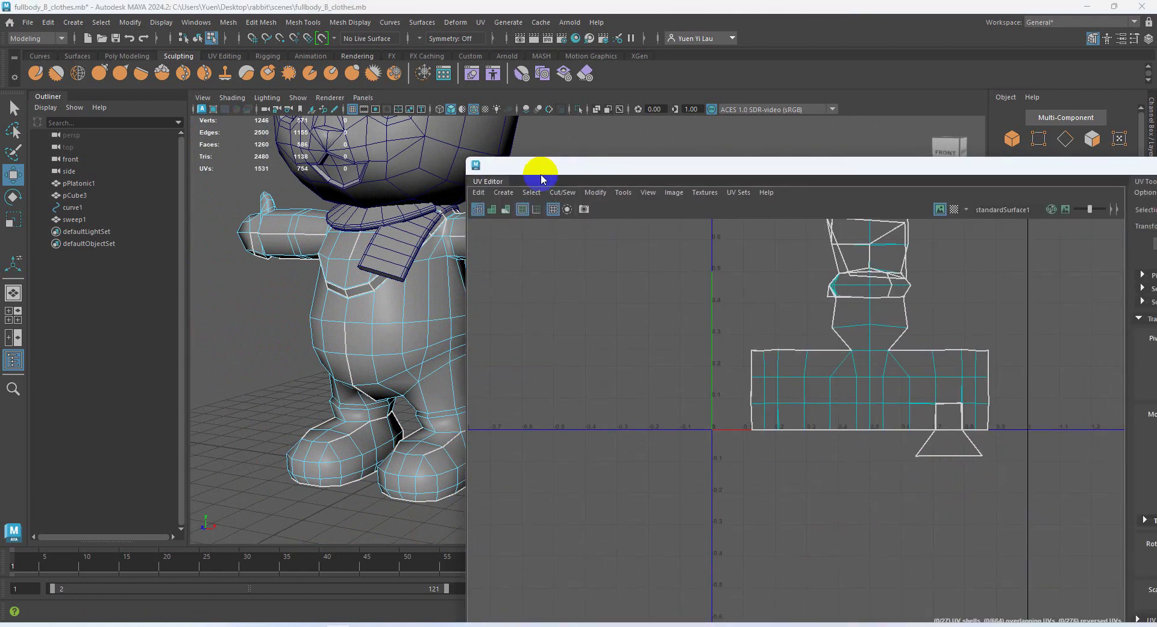
double_click(395, 330)
left_click_drag(369, 336, 458, 325, "alt")
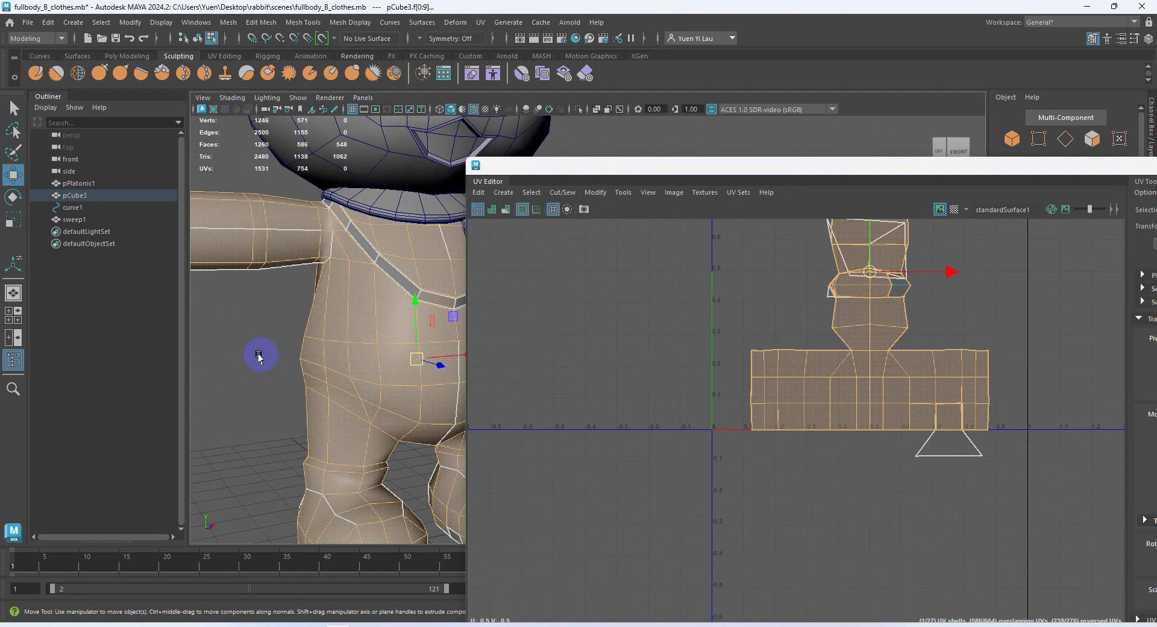
left_click(266, 355)
middle_click_drag(363, 320, 287, 283, "alt")
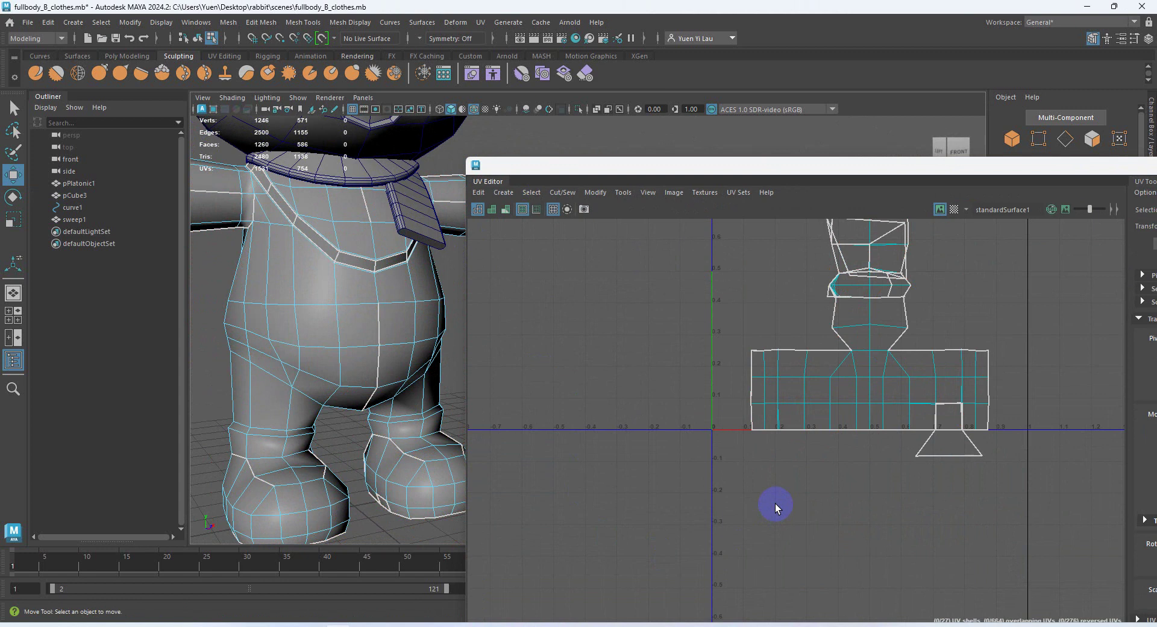
middle_click_drag(910, 338, 863, 463, "alt")
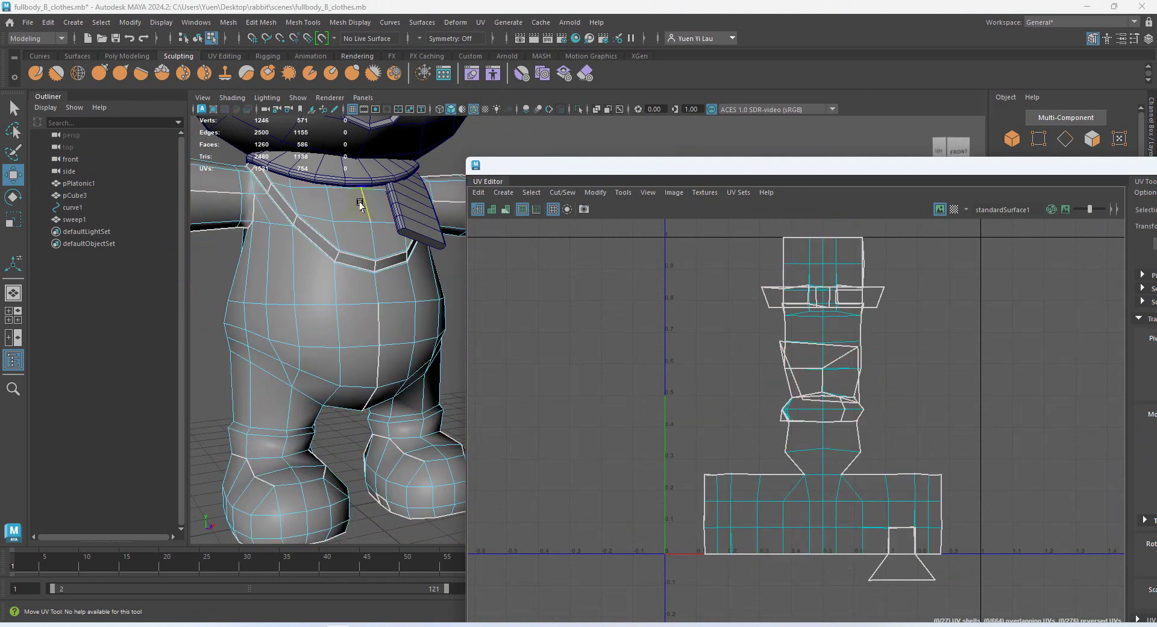
double_click(281, 193)
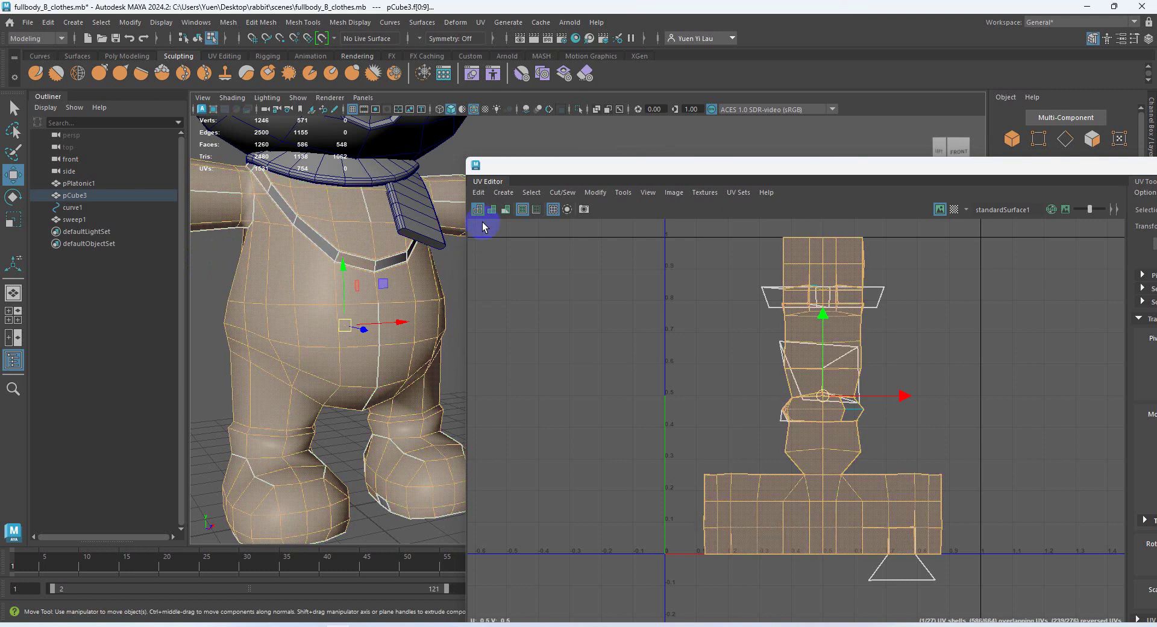
- Planar-map only the body's main UV shell from the Z axis, fitted to the bounding box
left_click(498, 192)
left_click(608, 296)
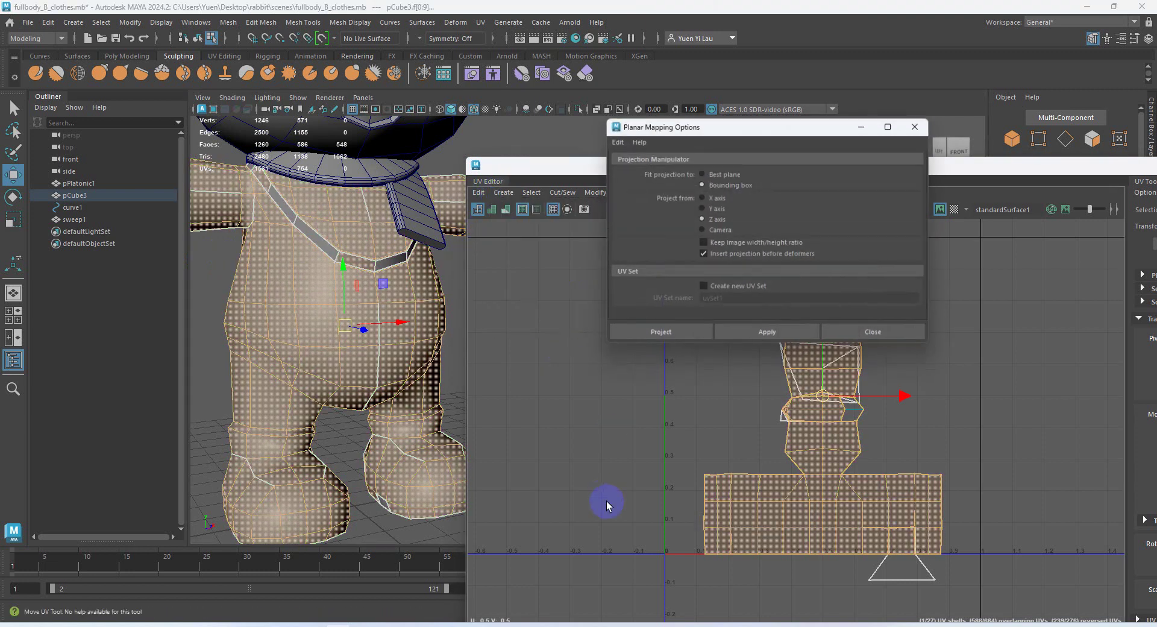
left_click(681, 334)
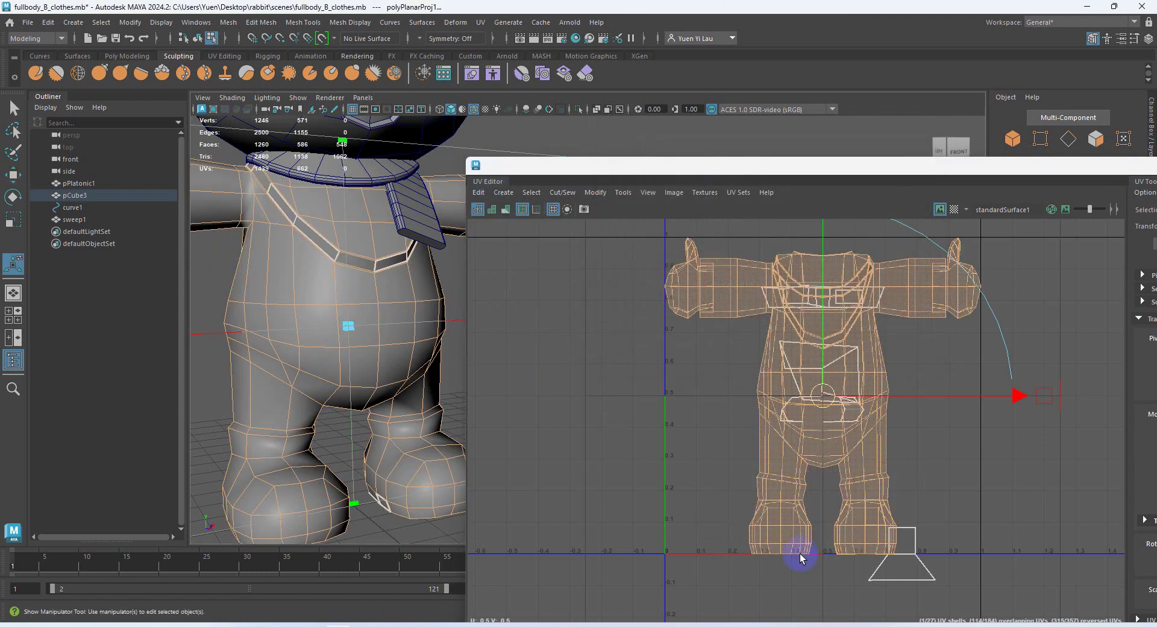
left_click(582, 388)
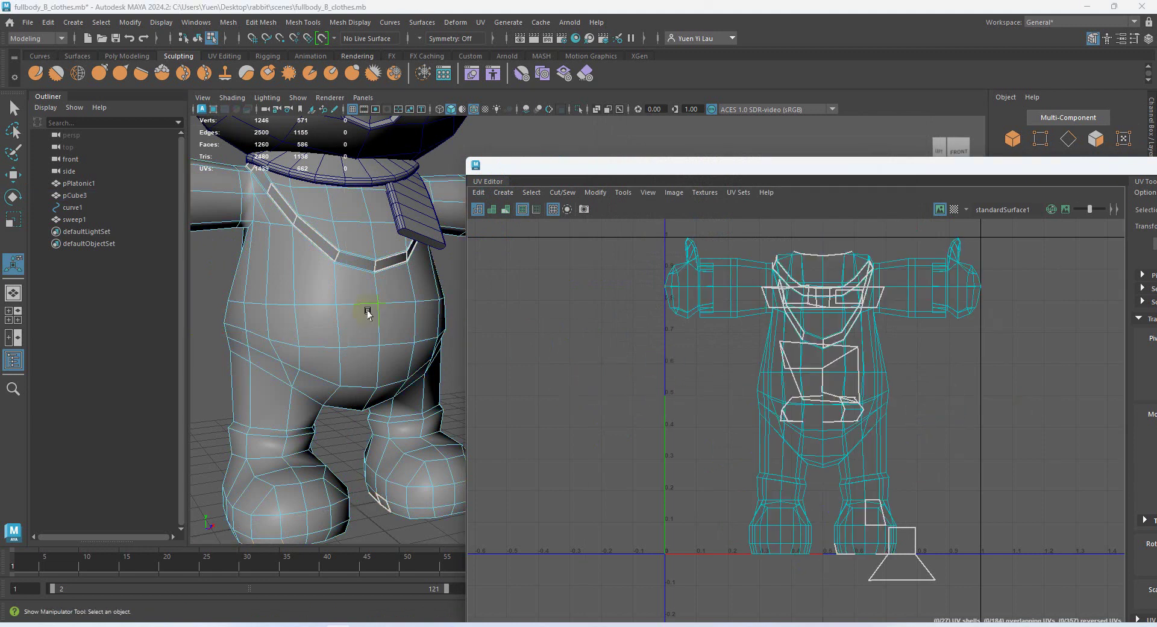
- Select the entire body mesh as an object and planar-map all its faces from the Z axis, fitted to the bounding box
left_click(290, 216)
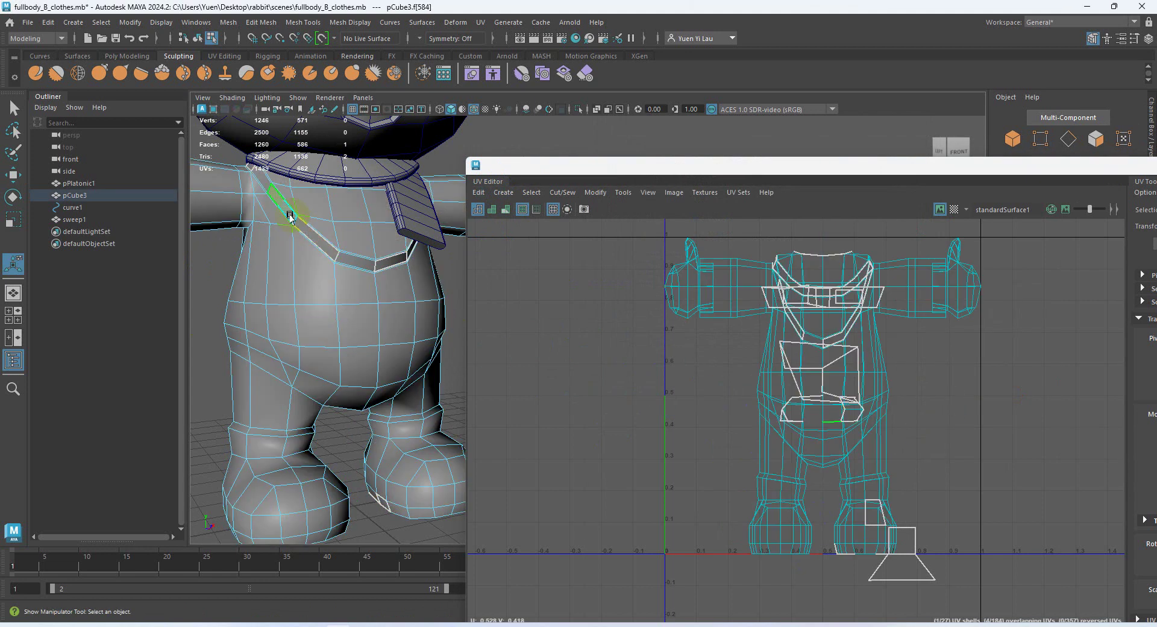
right_click_drag(321, 238, 346, 268)
left_click(212, 316)
left_click(356, 297)
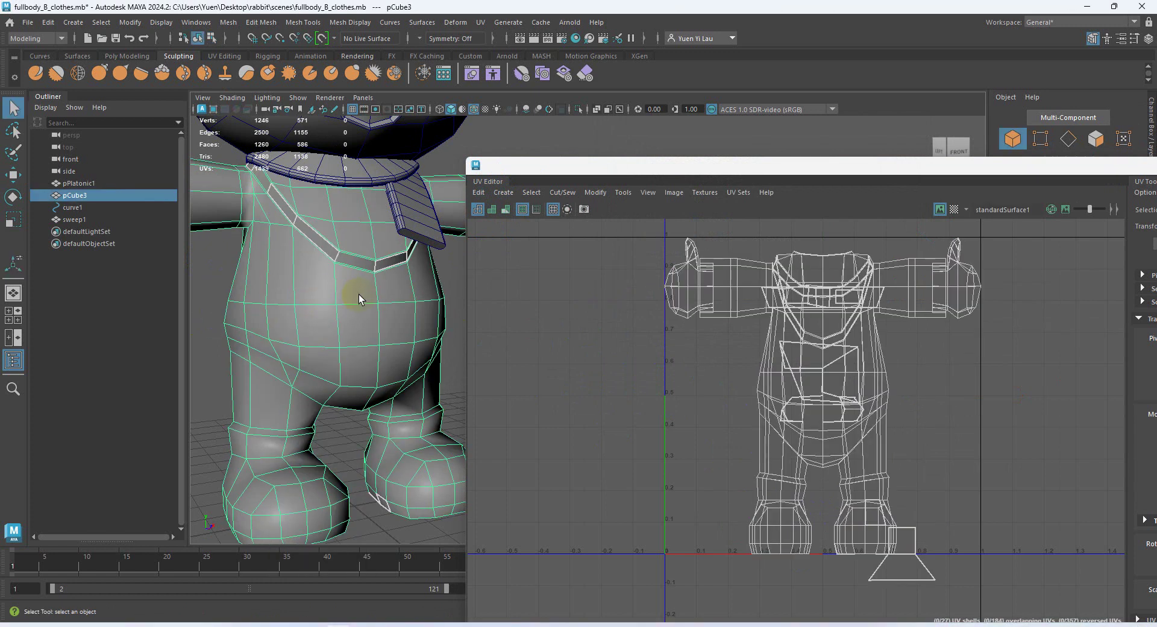
left_click(503, 192)
left_click(617, 289)
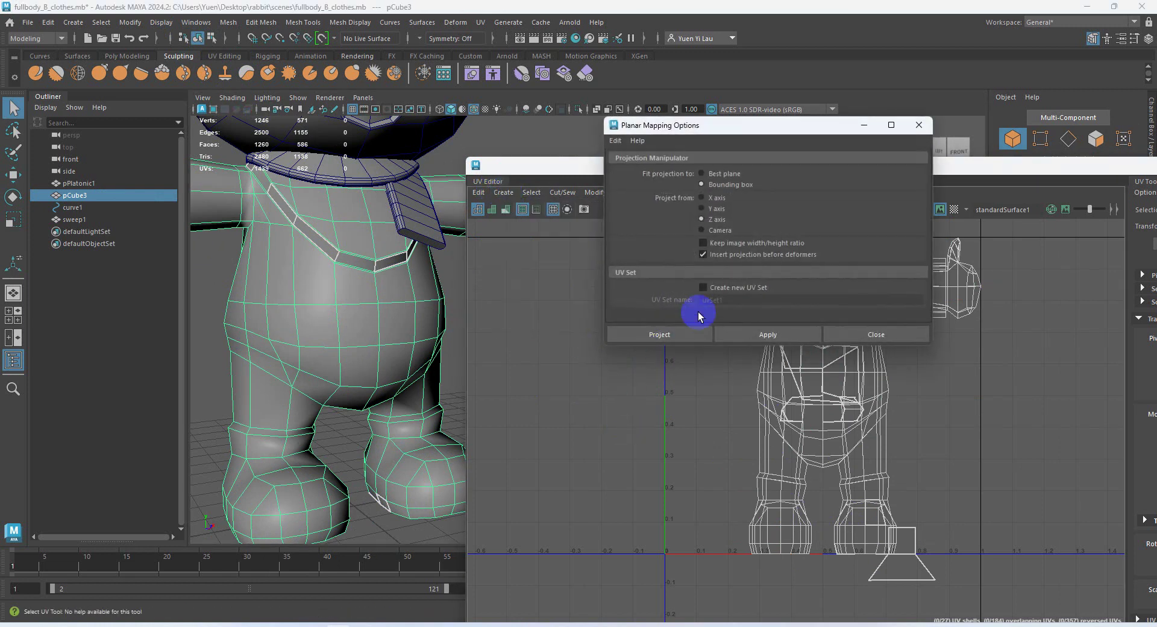
left_click(691, 338)
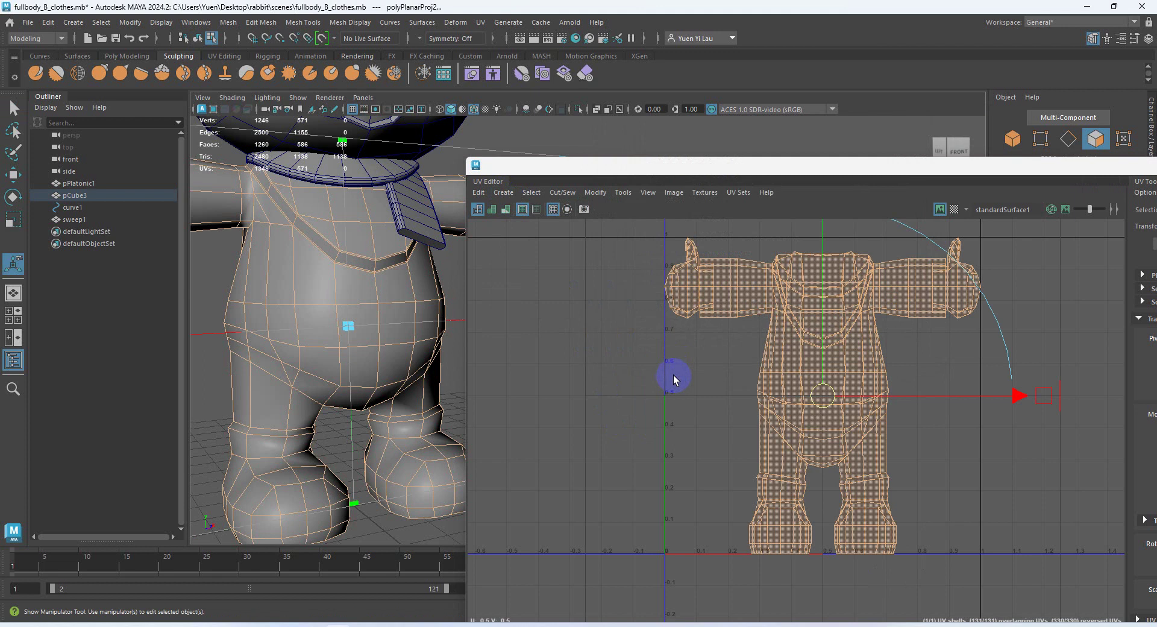
left_click(319, 365)
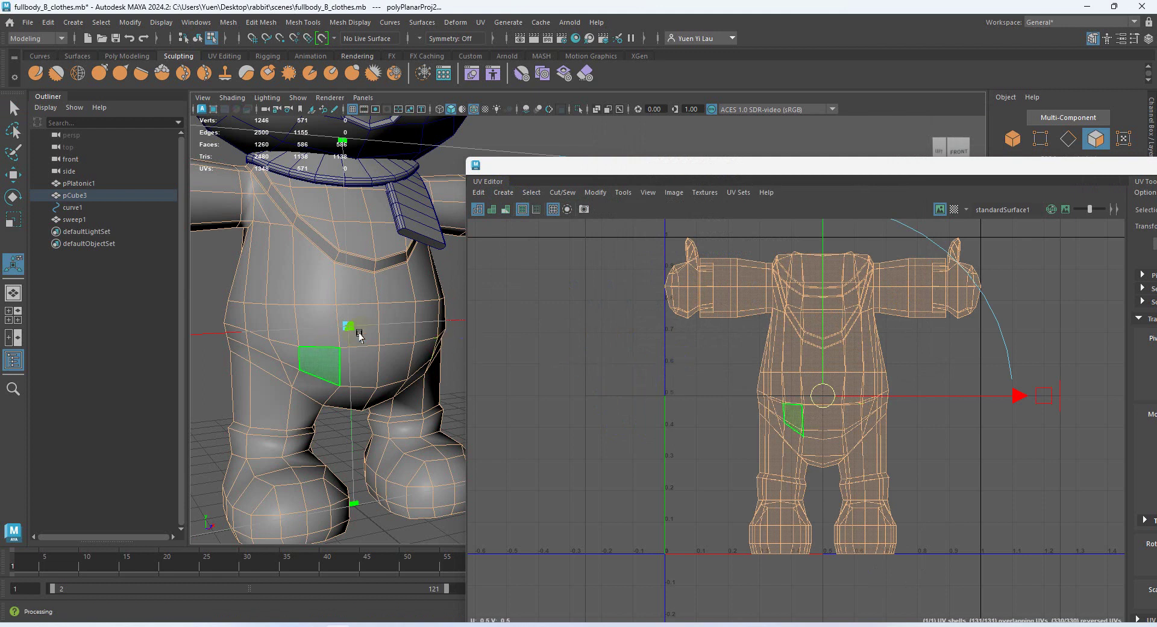
left_click(719, 376)
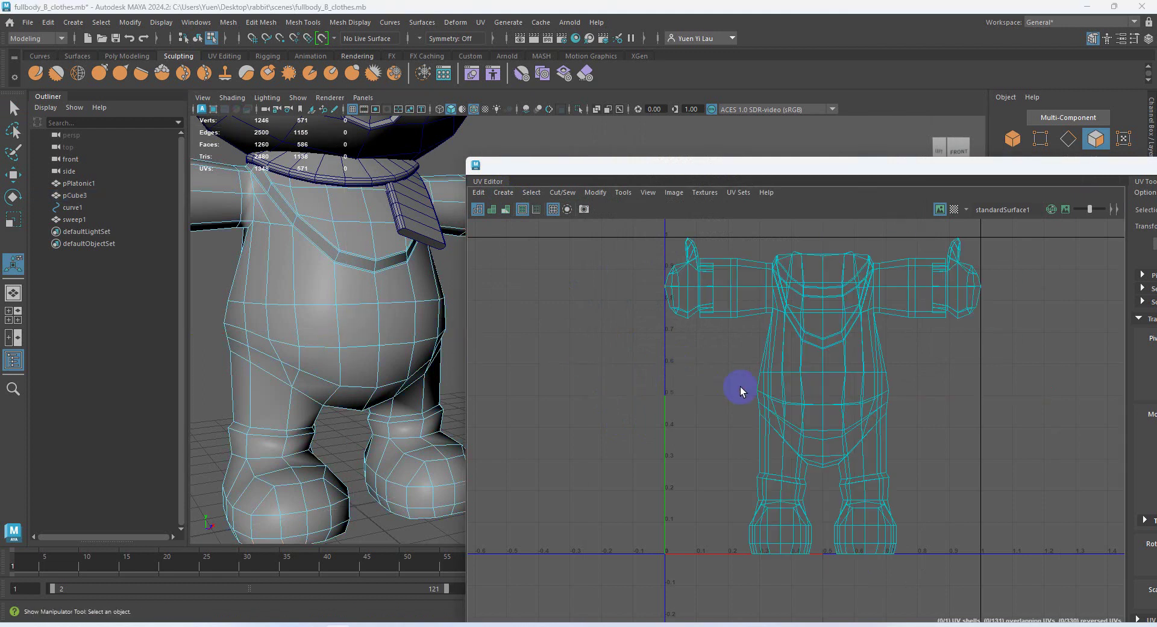
- Move the whole body UV shell out of the 0–1 tile into the adjacent negative-U tile, centred at about U -0.53, V 0.5
left_click(833, 392)
right_click_drag(832, 389, 783, 370)
left_click(817, 365)
key("w")
left_click_drag(859, 401, 530, 376)
middle_click_drag(643, 383, 823, 379, "alt")
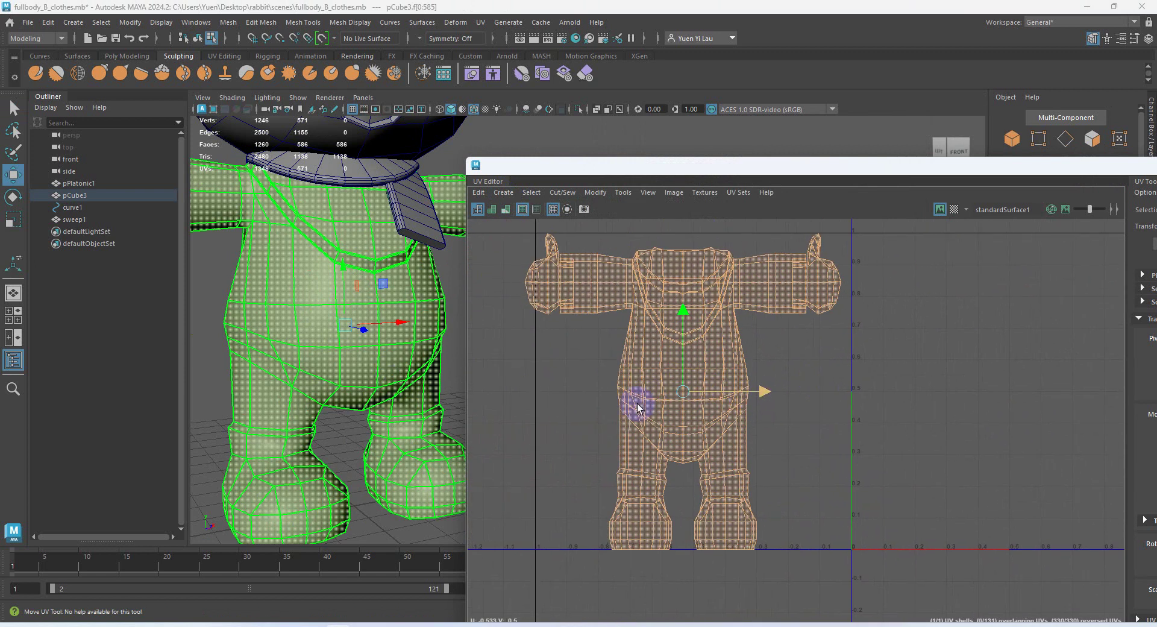
left_click(553, 400)
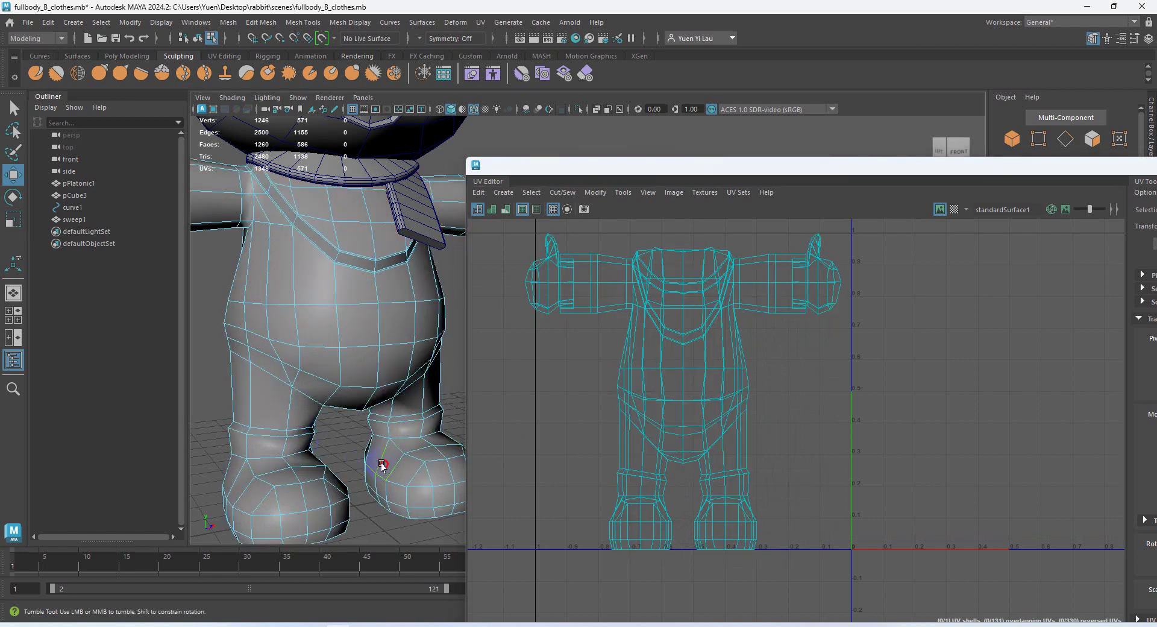
- Set symmetry to Object X and cut the UVs along the edge loops bordering both foot soles
left_click_drag(382, 465, 385, 439, "alt")
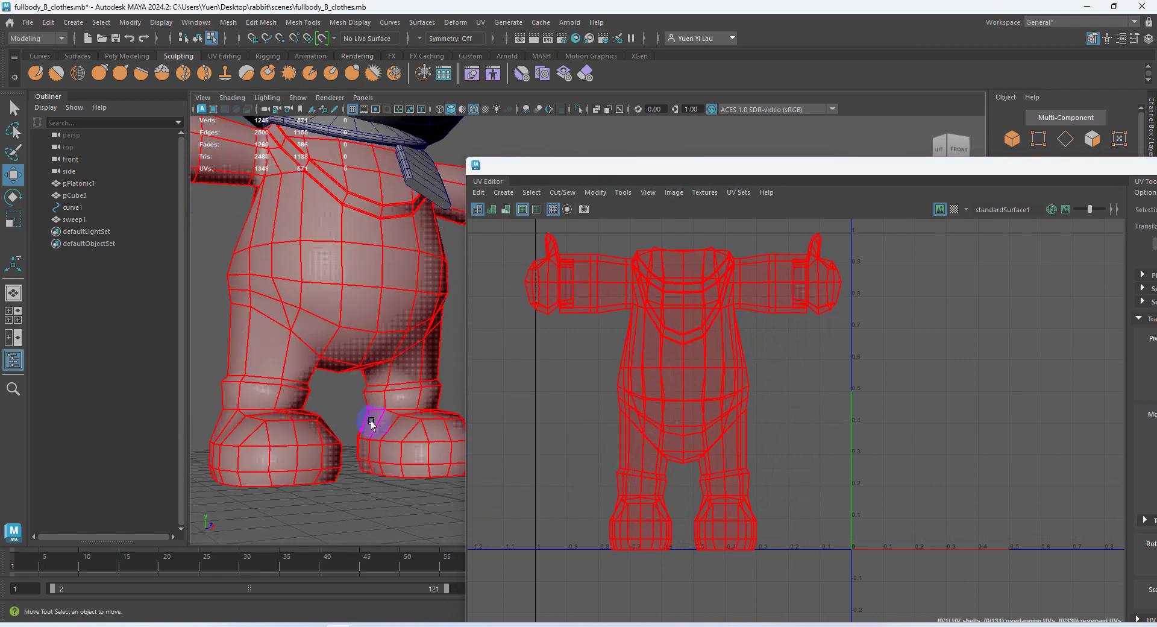
left_click_drag(368, 408, 382, 349, "alt")
right_click_drag(381, 277, 380, 311)
right_click_drag(386, 271, 382, 252)
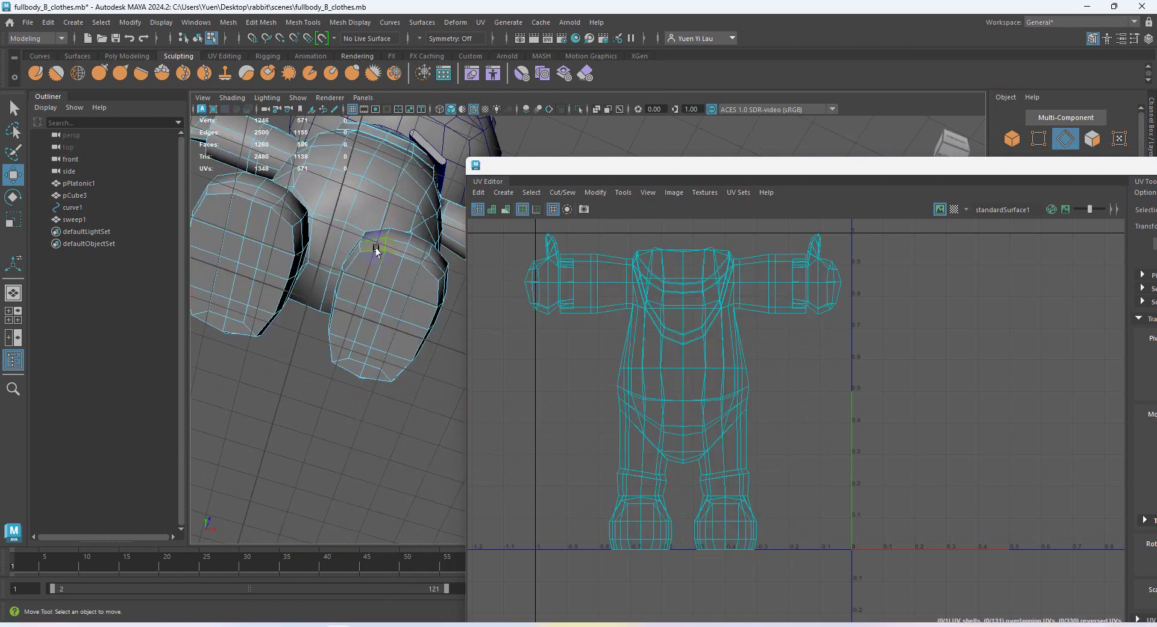
left_click(419, 38)
left_click(450, 54)
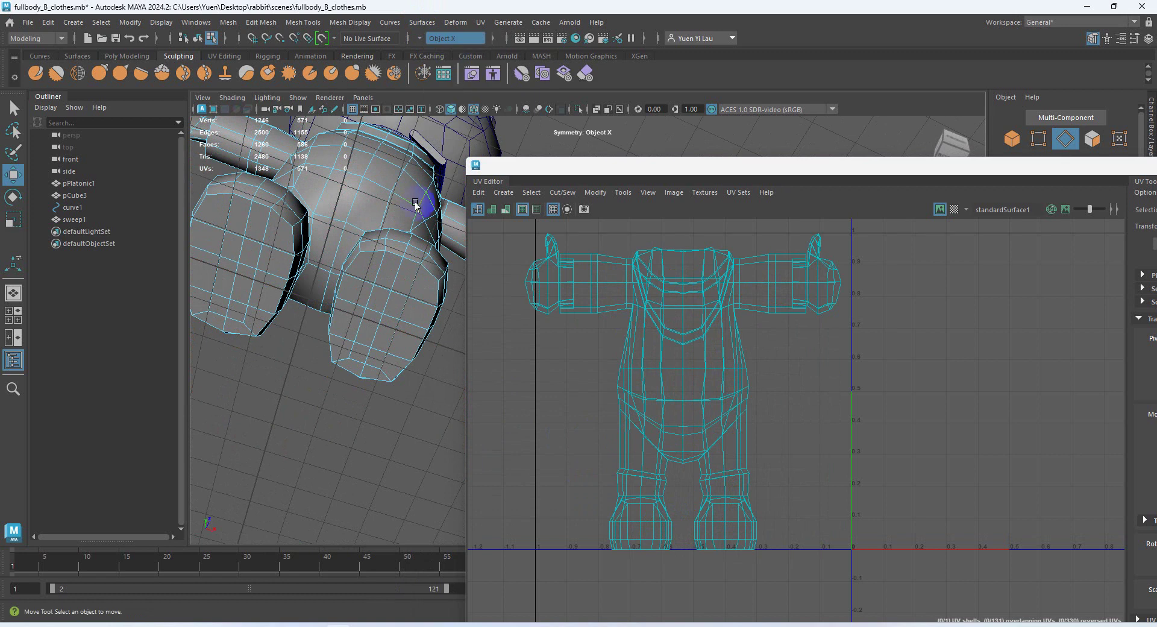
double_click(377, 252)
double_click(438, 298, "shift")
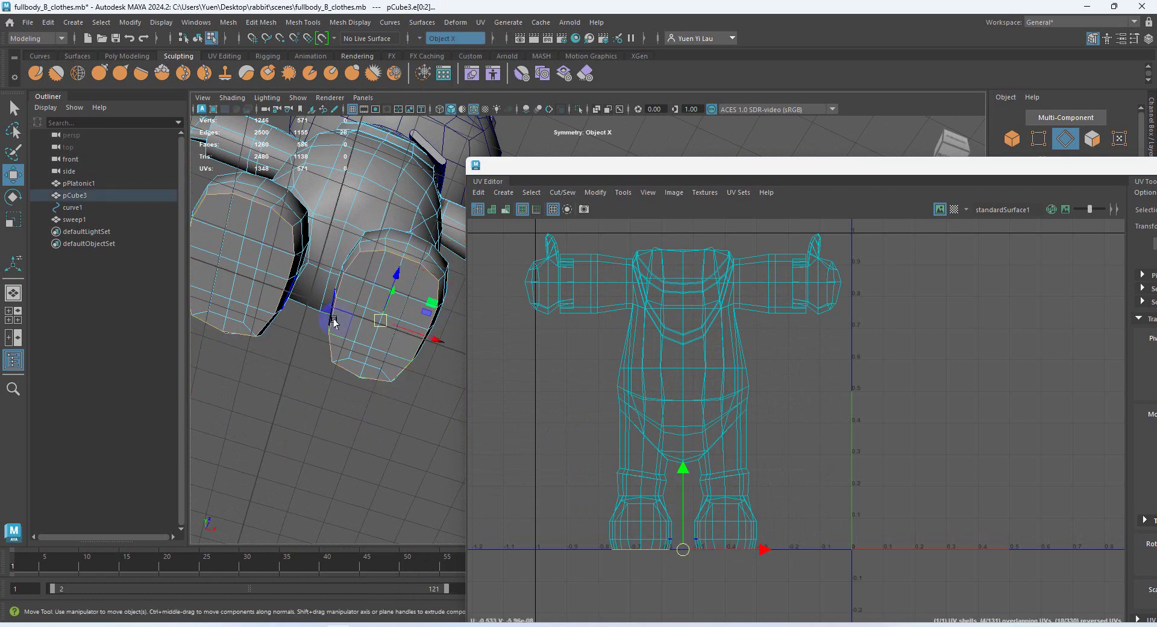
left_click(562, 193)
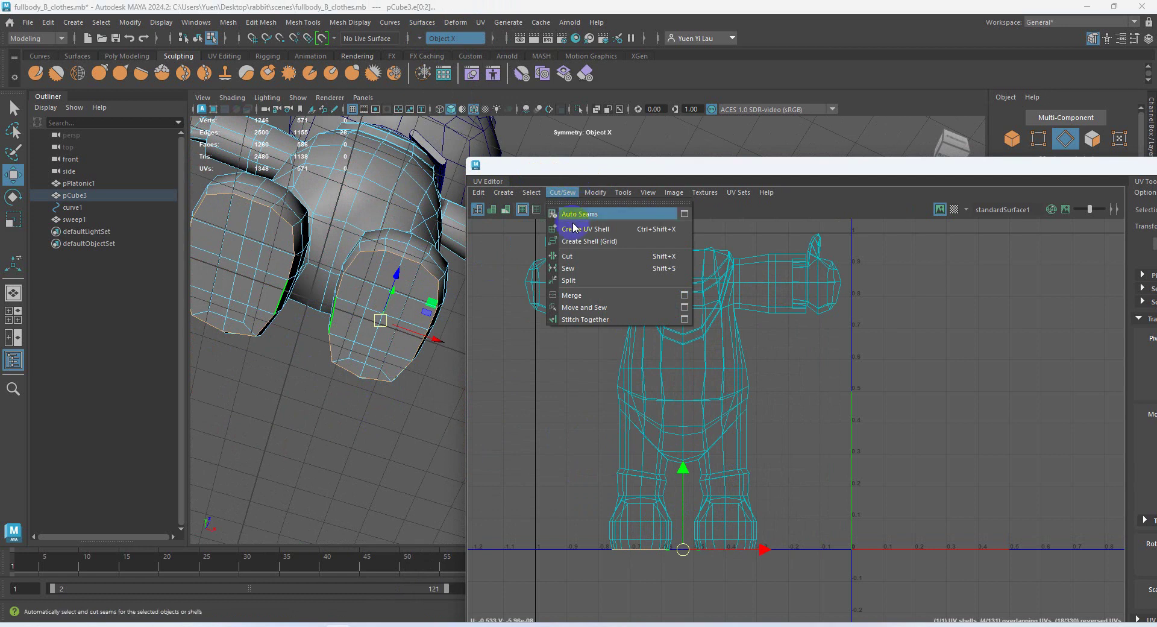
left_click(571, 261)
left_click(382, 414)
- Select both sole UV shells and planar-map them from the Y axis, fitted to the bounding box
right_click_drag(356, 277, 362, 320)
left_click(365, 318)
right_click_drag(402, 277, 444, 313)
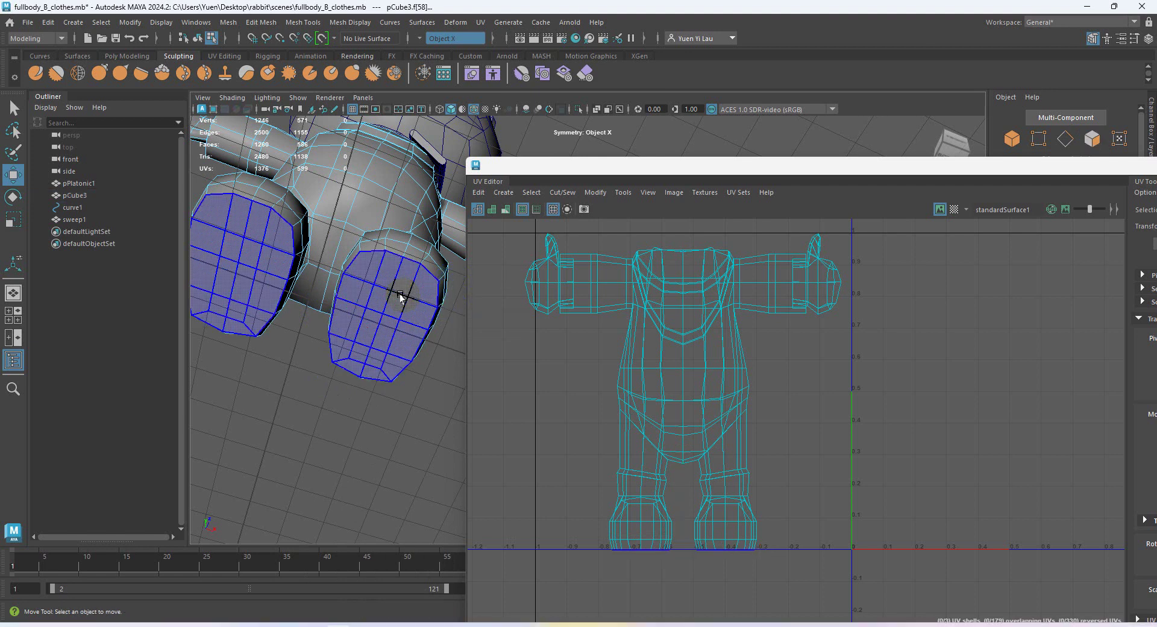
left_click(400, 295)
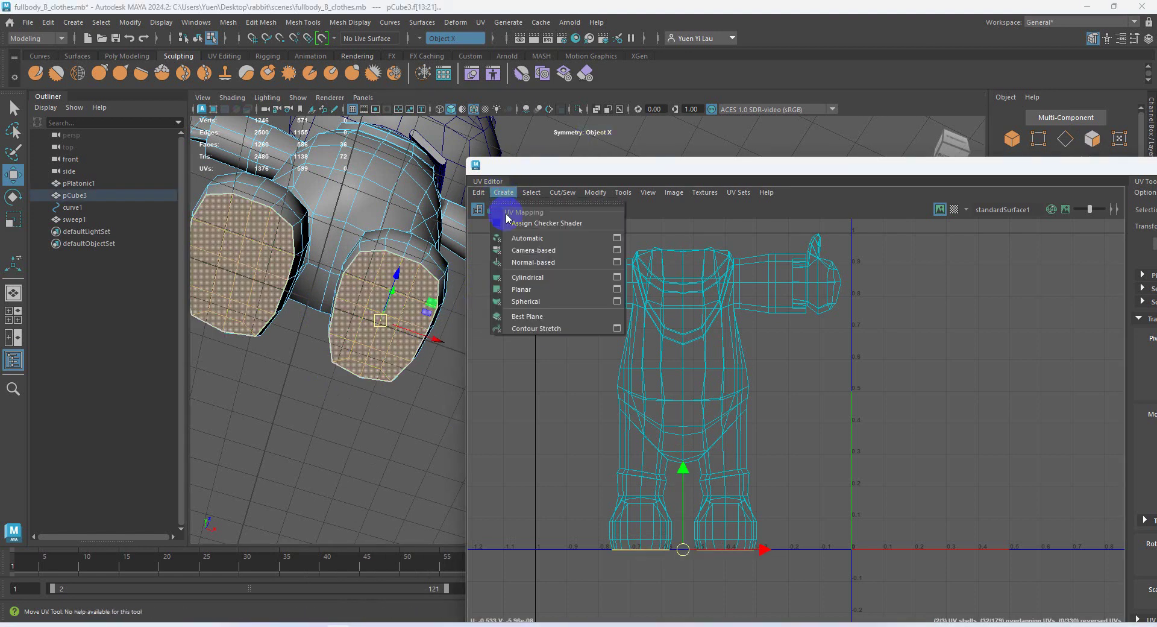
left_click(617, 289)
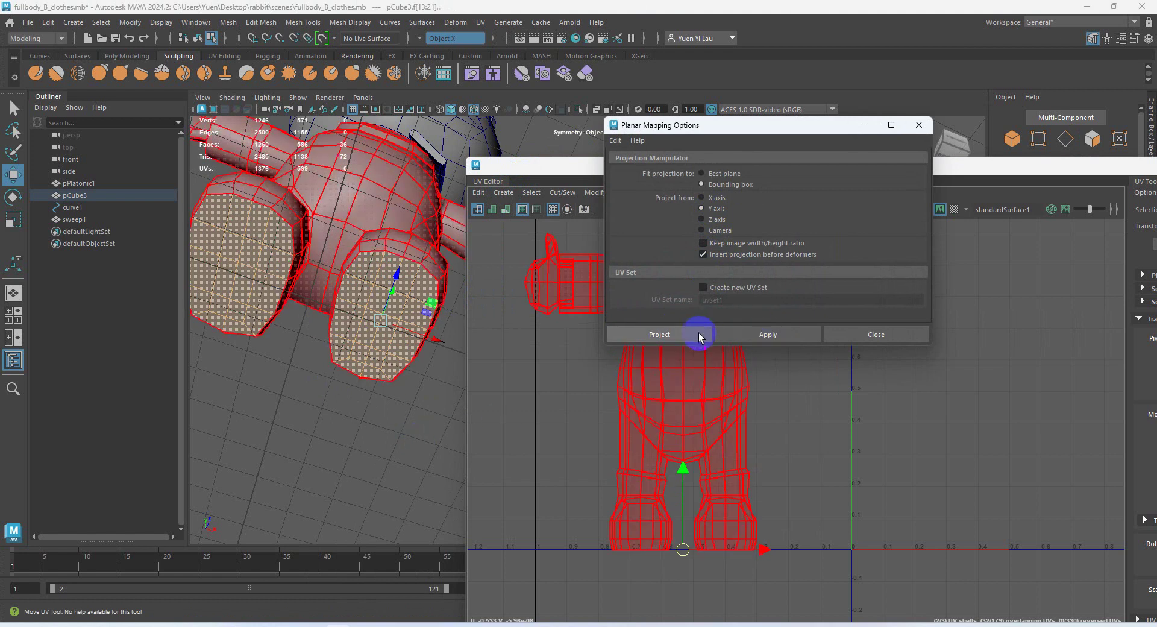
left_click(675, 334)
- Scale the two sole shells down and move them to about U 0.84, V 0.16 in the 0–1 tile
scroll(1014, 368, "down", 5)
key("e")
key("r")
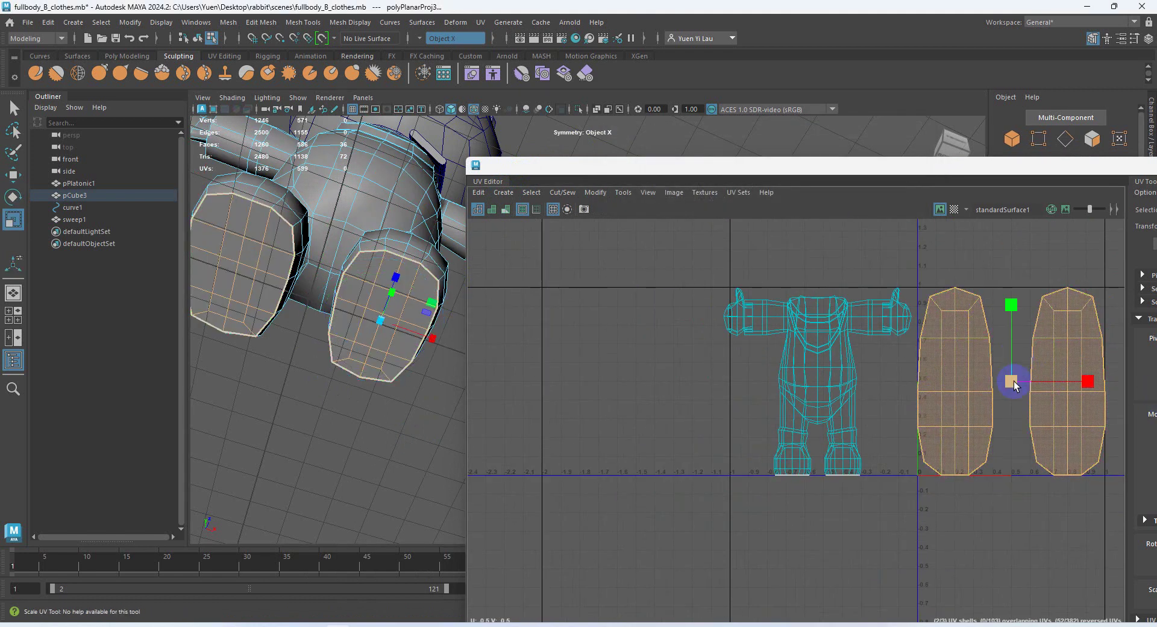
left_click_drag(1014, 380, 958, 453)
key("w")
left_click_drag(1012, 384, 1077, 448)
key("r")
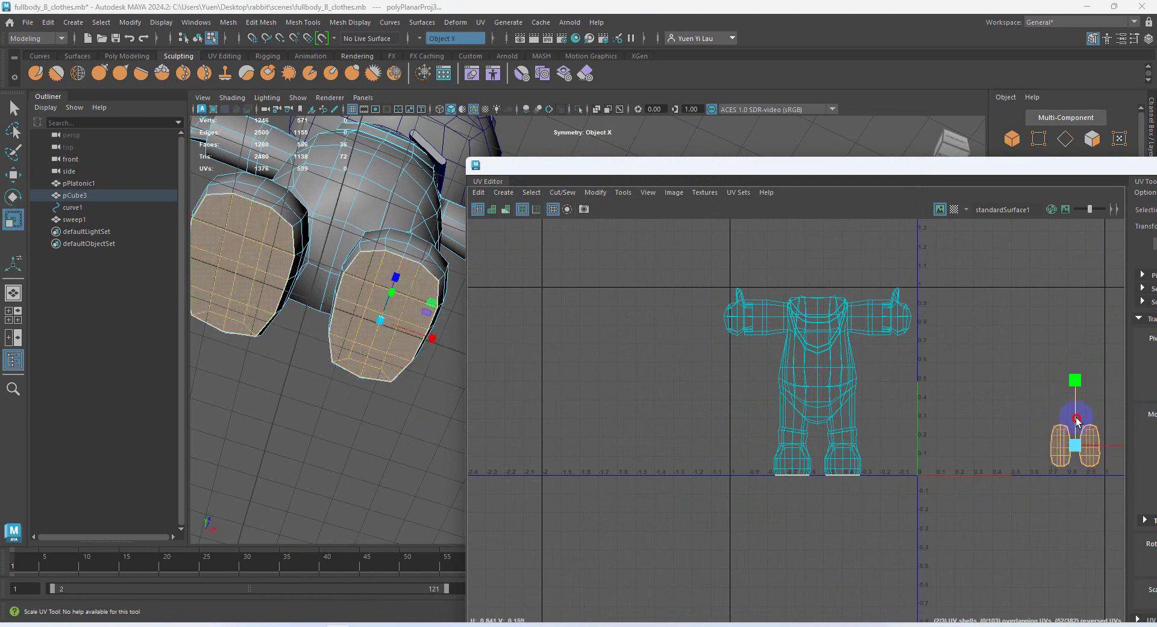
left_click(901, 395)
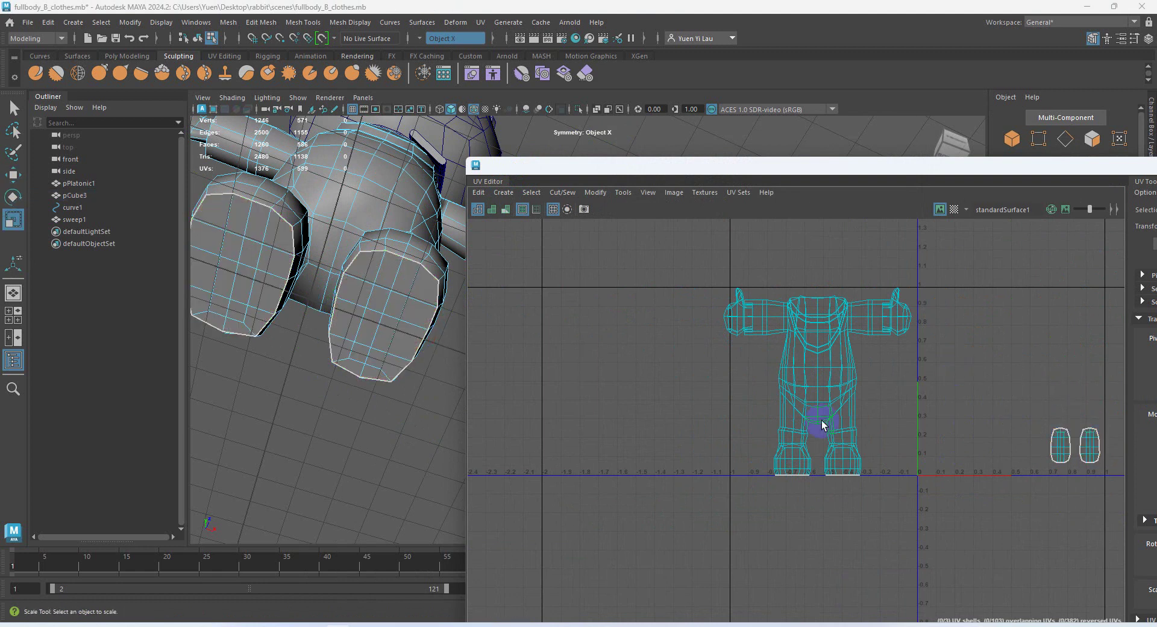
- Cut the UVs along the edge loop above the ankle cuff on both legs to separate the feet
left_click_drag(384, 264, 415, 320, "alt")
right_click_drag(310, 279, 310, 244)
double_click(290, 394)
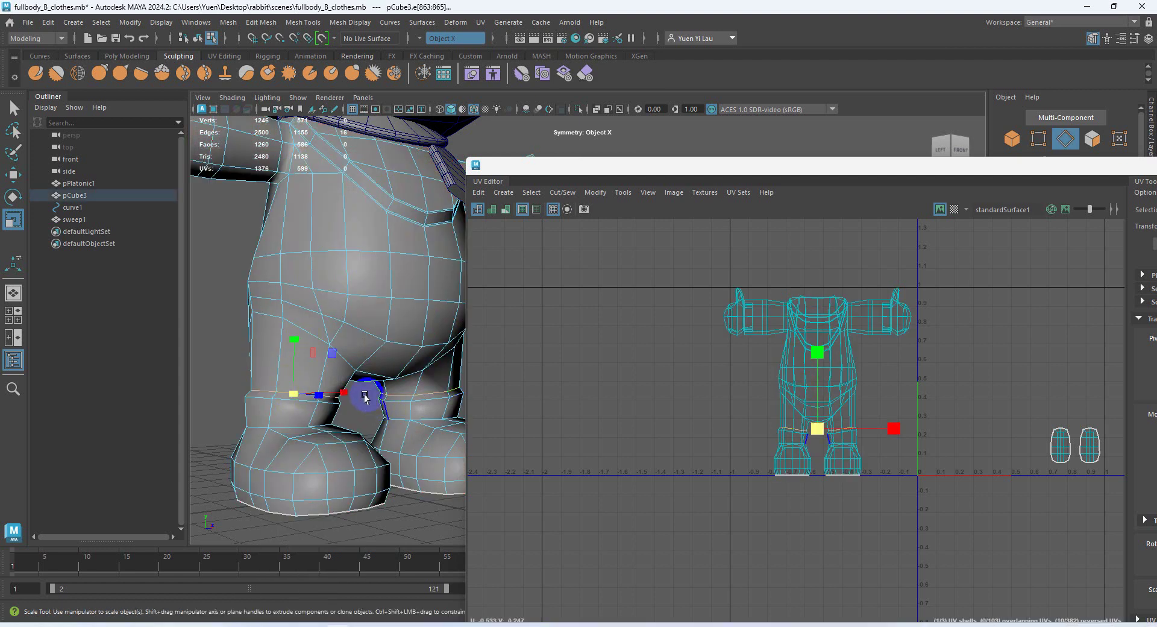
left_click_drag(295, 360, 313, 386, "alt")
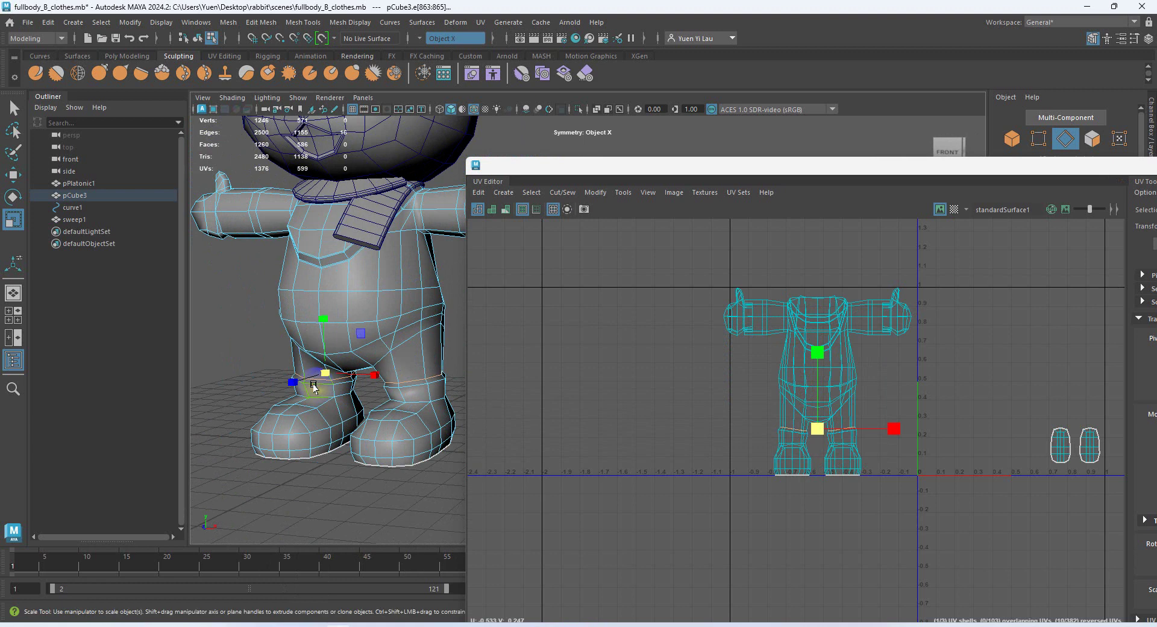
left_click_drag(435, 387, 446, 361, "alt")
left_click(562, 192)
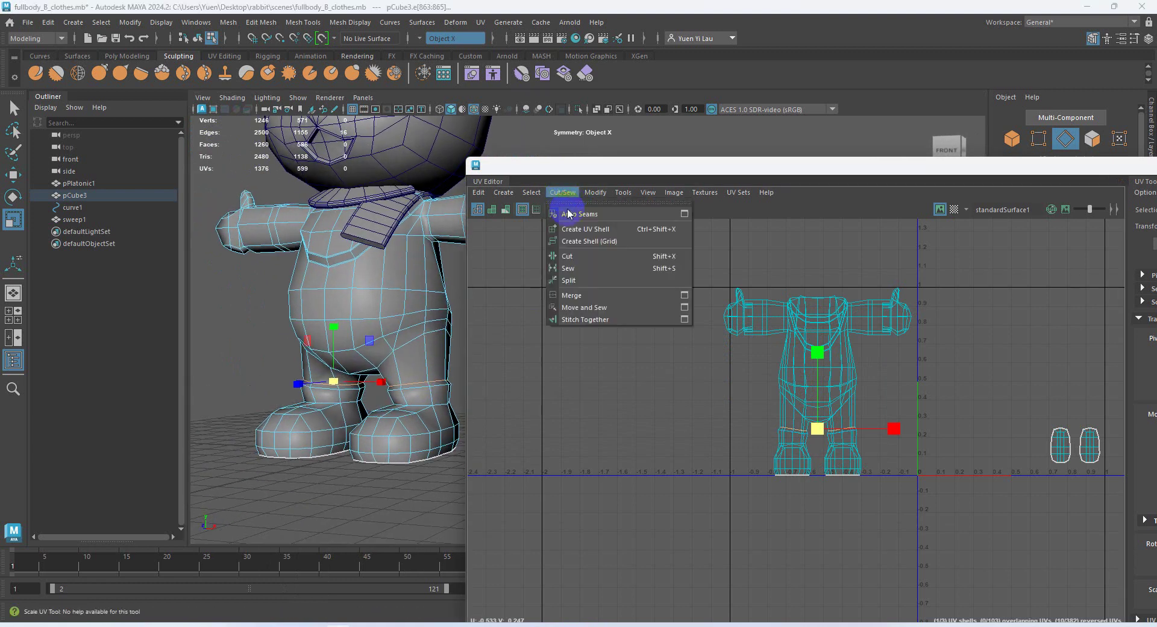
left_click(579, 258)
- Turn symmetry off and select only the UV shell of the character's right foot
left_click_drag(375, 471, 407, 467, "alt")
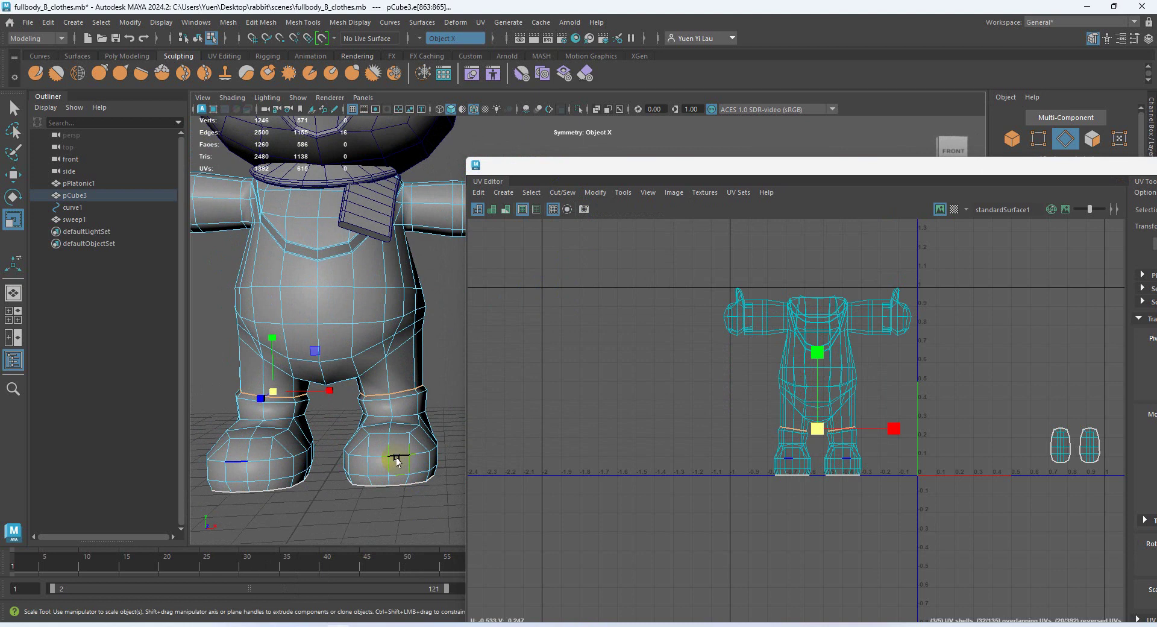
left_click(375, 424)
right_click_drag(274, 277, 328, 312)
left_click(269, 460)
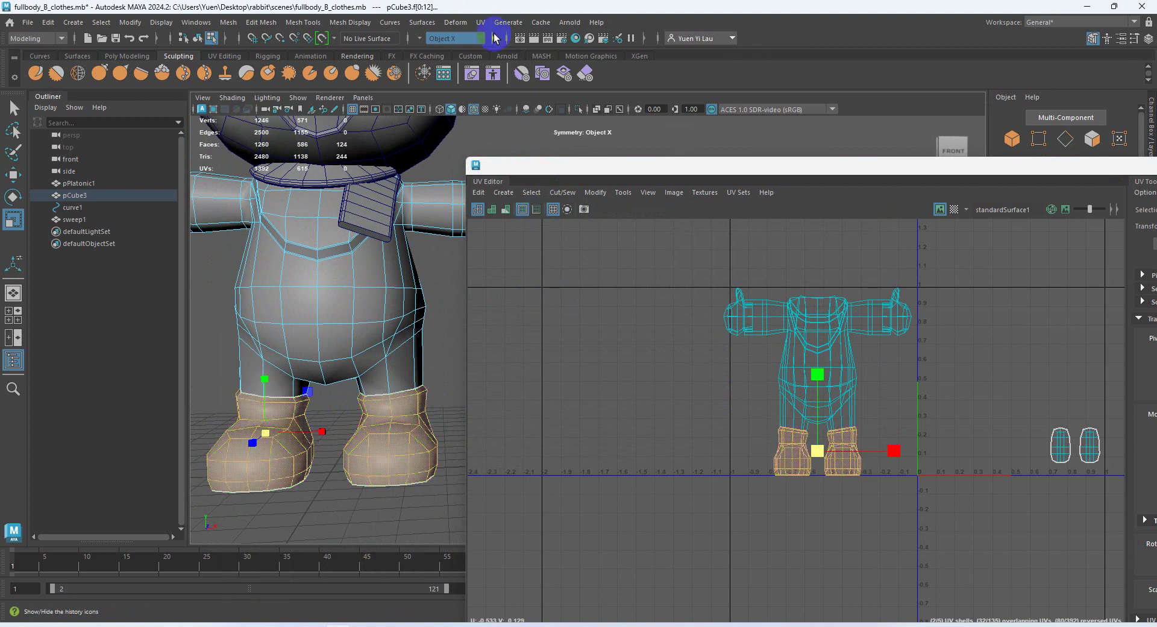
left_click(433, 42)
left_click(446, 35)
left_click(292, 498)
left_click(257, 453)
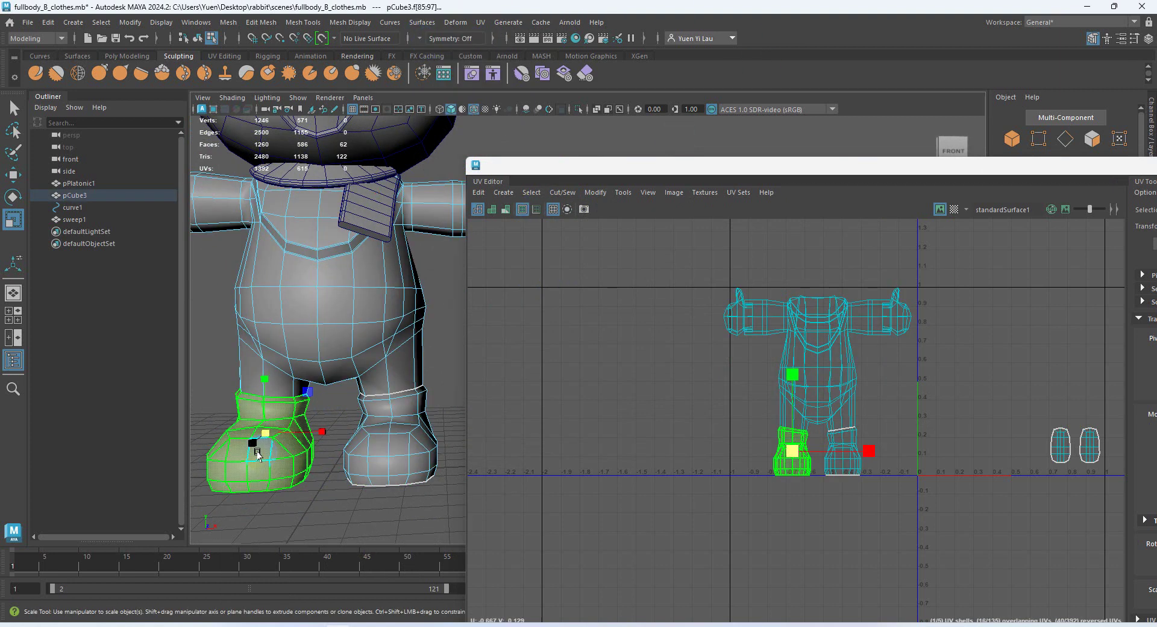
- Try unfolding the right foot's UV shell in one piece without an extra seam, and undo it
left_click(595, 192)
left_click(687, 570)
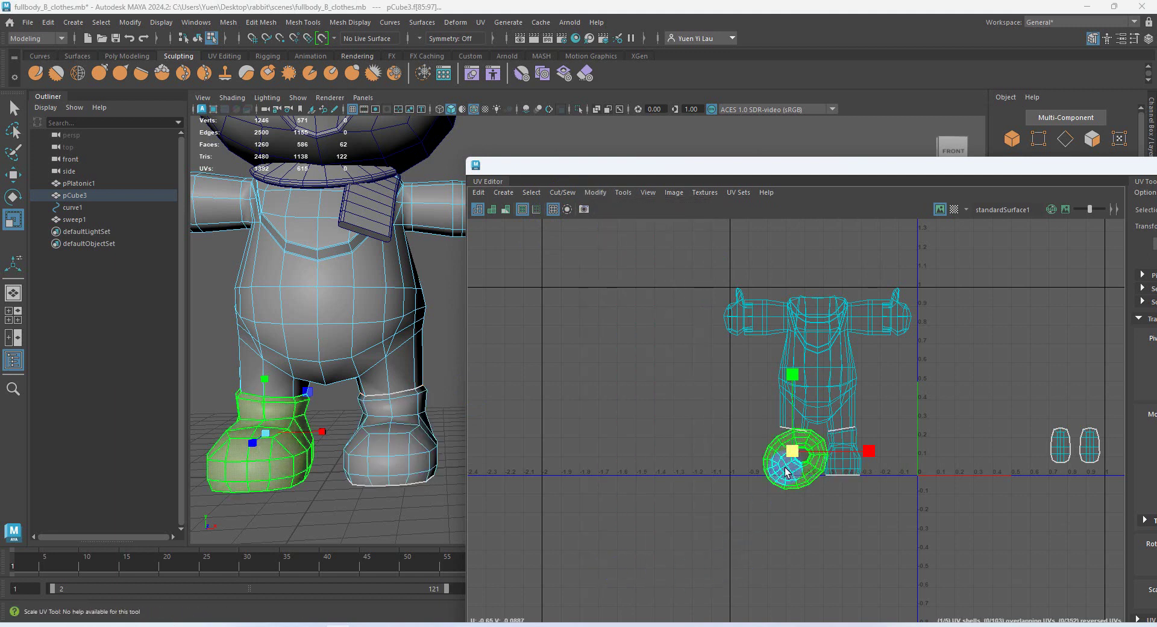
scroll(814, 473, "up", 2)
scroll(814, 473, "up", 3)
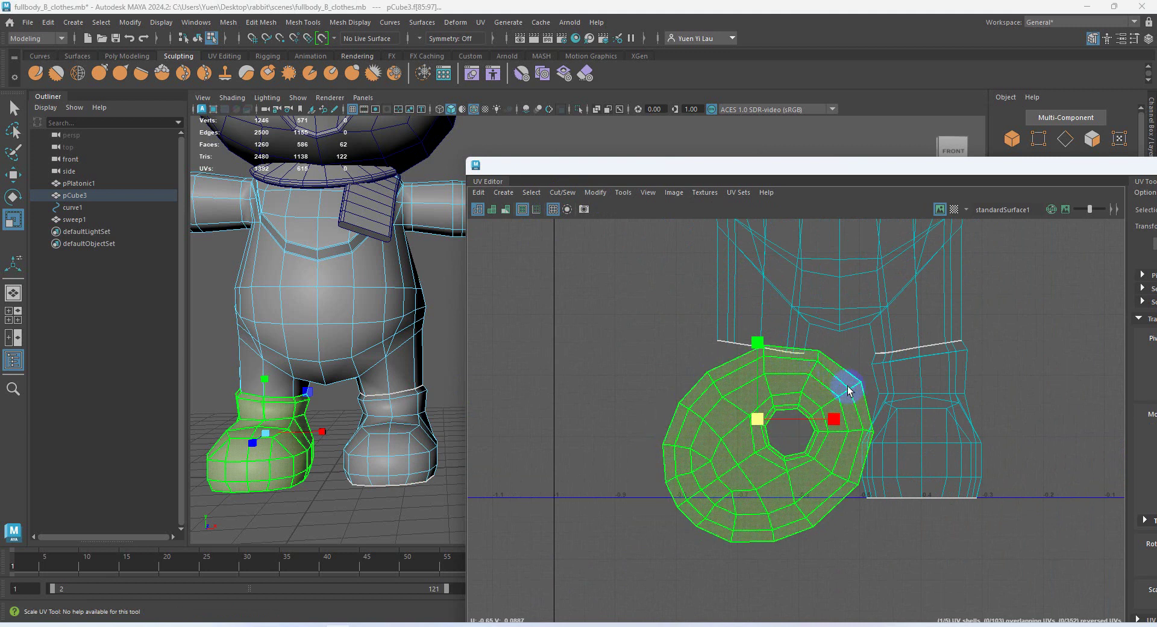
left_click_drag(254, 460, 333, 453, "alt")
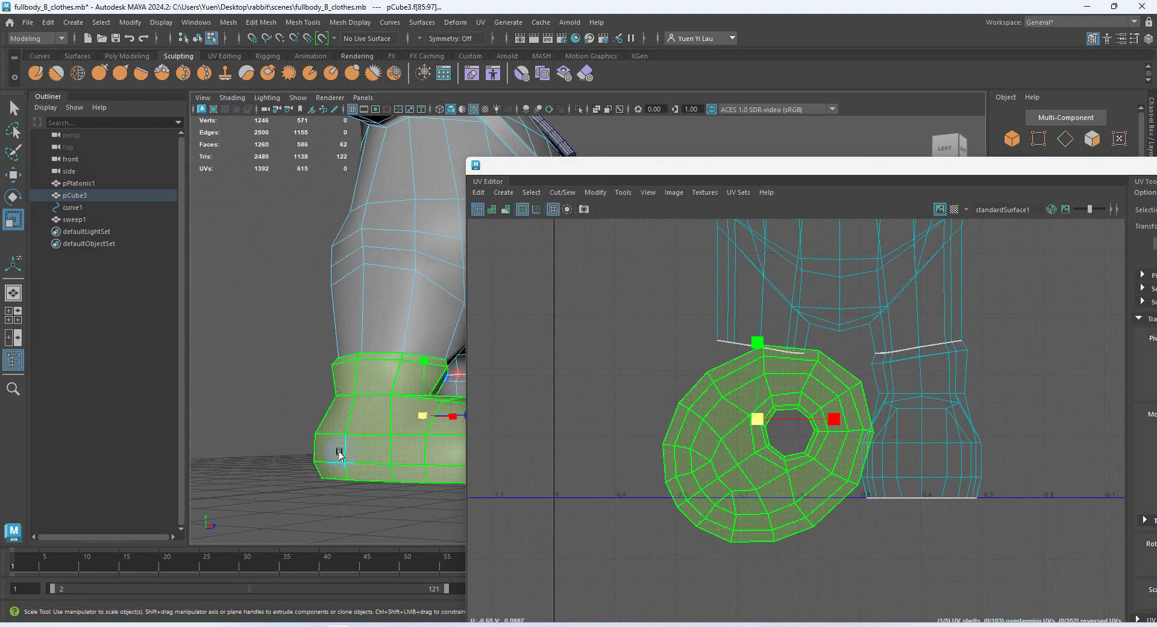
left_click_drag(436, 469, 239, 470, "alt")
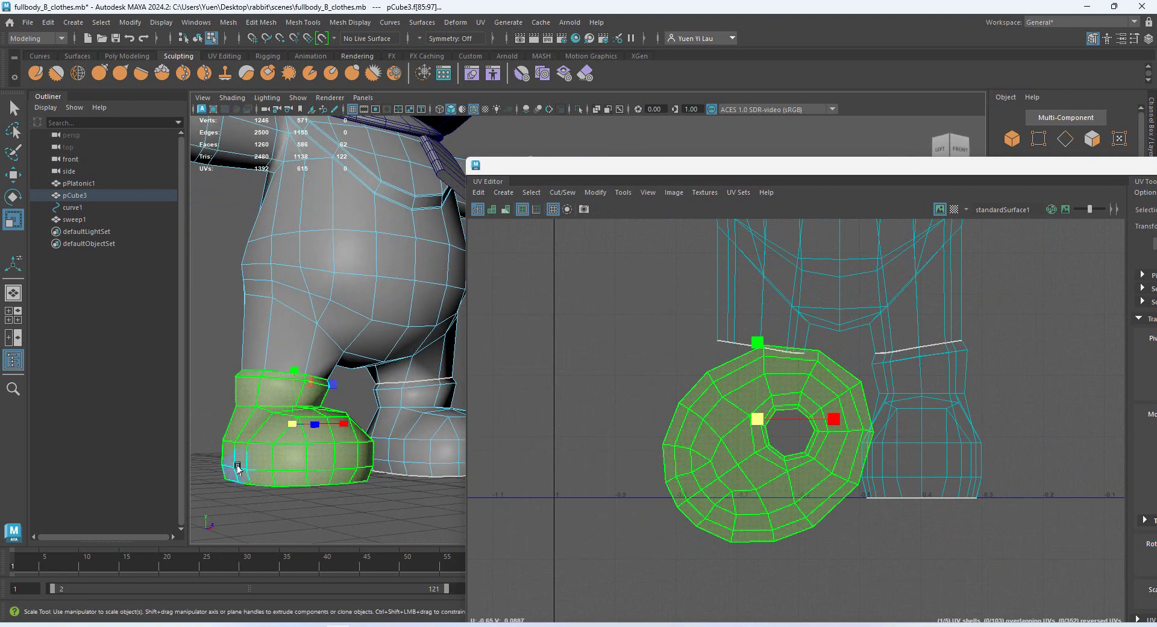
left_click(825, 461)
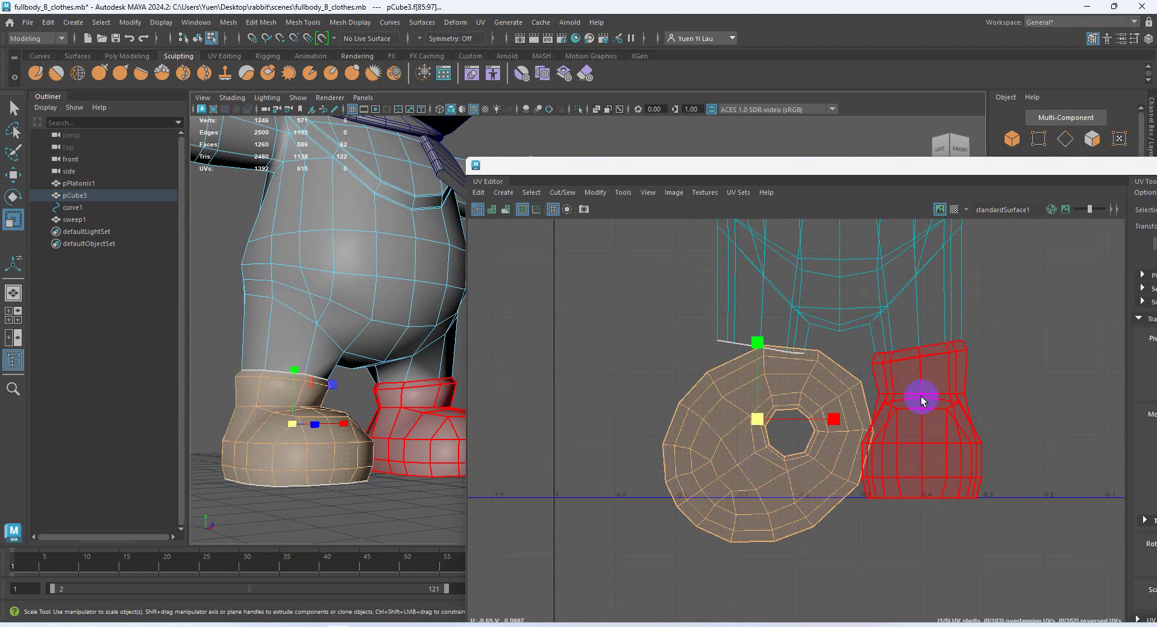
key("ctrl+z")
- Switch to edge selection on the body mesh and turn on Object X symmetry
left_click_drag(367, 439, 325, 436, "alt")
middle_click_drag(314, 421, 332, 420, "alt")
left_click(341, 559)
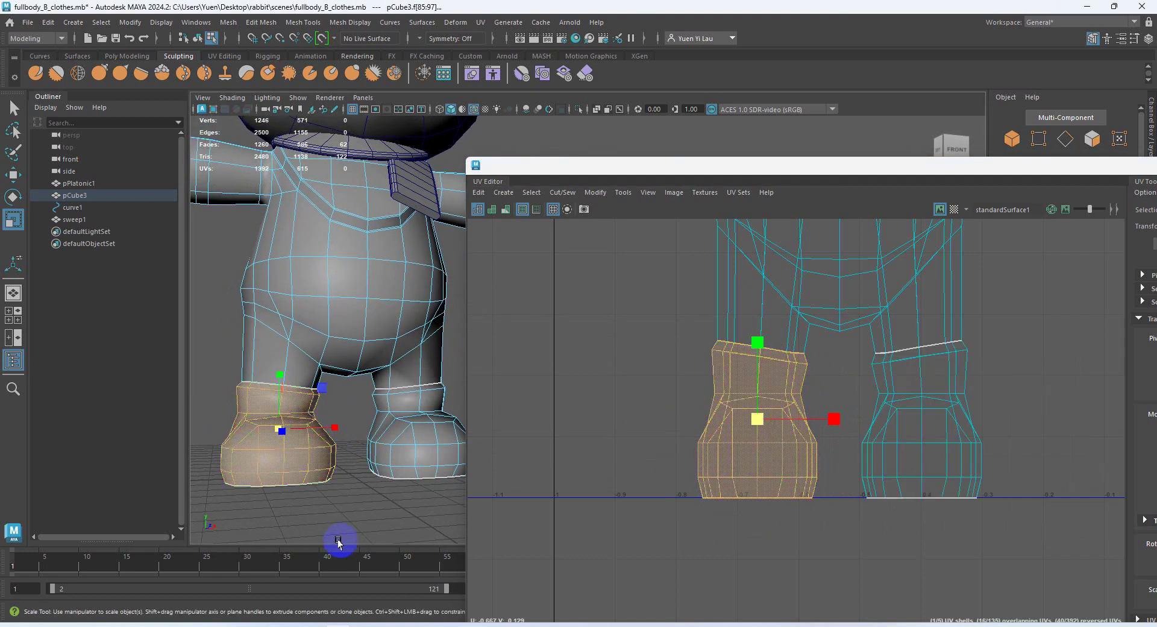
right_click_drag(283, 454, 284, 239)
left_click_drag(285, 402, 288, 449, "alt")
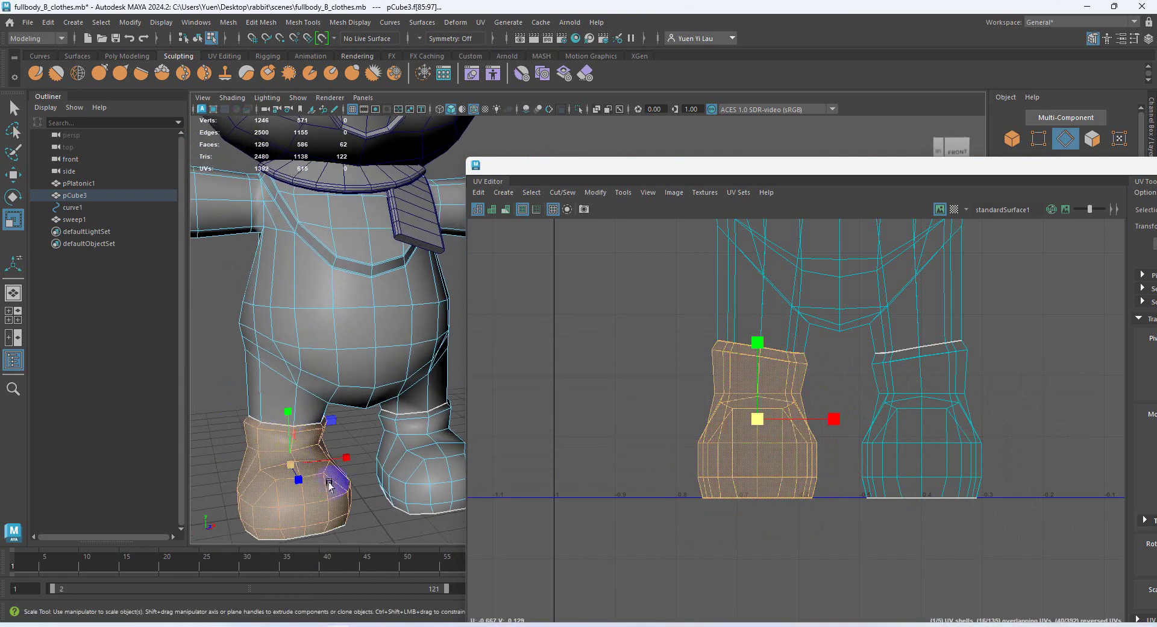
left_click(369, 534)
left_click(437, 38)
left_click(436, 133)
- Cut the UVs along the vertical edge loop through the middle of both feet, leaving the torso edges out of the selection
left_click(295, 468)
double_click(292, 458)
left_click_drag(387, 504, 314, 441, "alt")
left_click_drag(445, 346, 445, 350, "ctrl")
left_click_drag(325, 336, 427, 323, "alt")
middle_click_drag(426, 323, 332, 294, "alt")
key("r")
left_click_drag(331, 295, 282, 274, "alt")
left_click_drag(383, 317, 327, 269, "alt")
left_click(315, 267, "ctrl")
left_click(285, 261, "ctrl")
left_click(374, 281, "ctrl")
left_click_drag(435, 313, 458, 272, "alt")
left_click(561, 192)
left_click(592, 256)
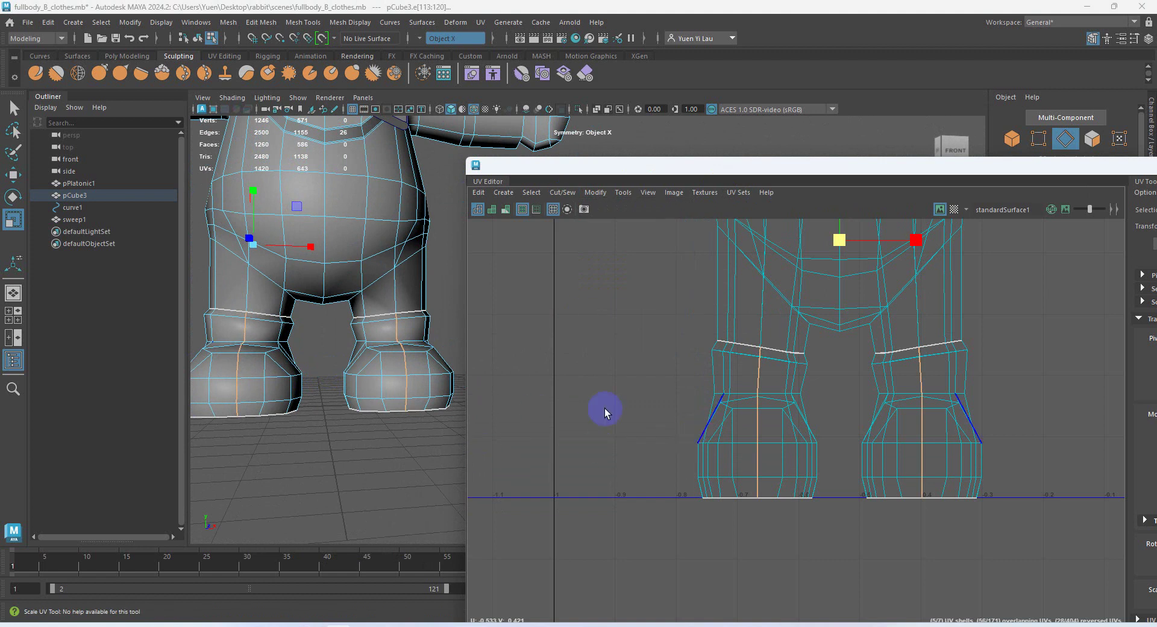
- Switch to UV shell selection and turn symmetry off
right_click_drag(419, 277, 458, 314)
left_click(422, 38)
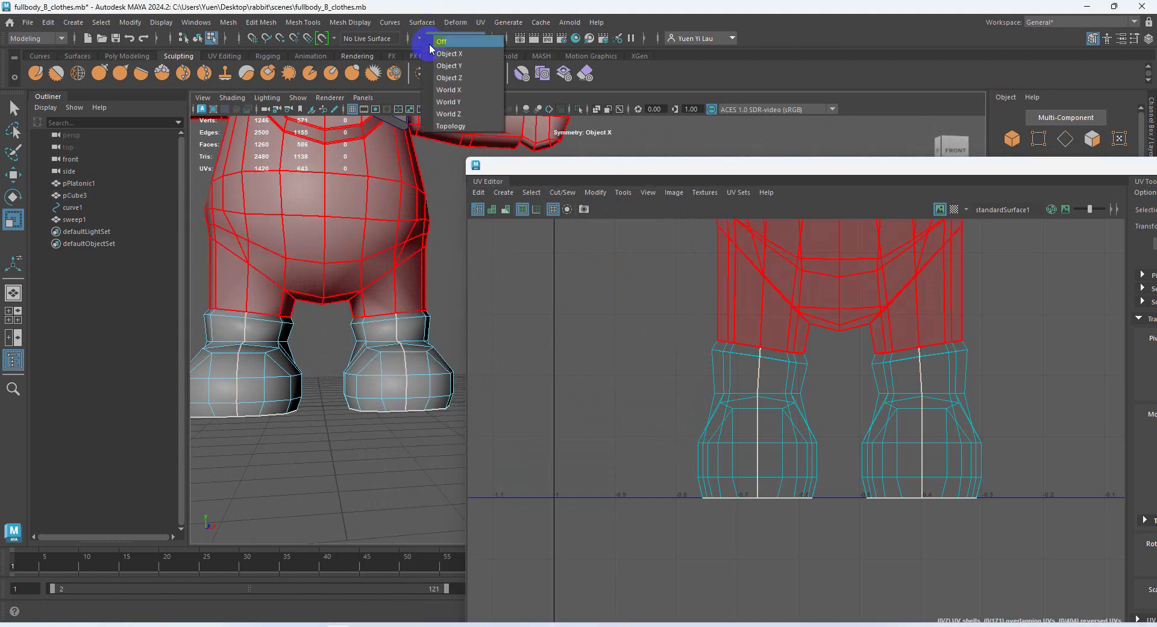
left_click(440, 42)
- Planar-map the outer half shell of the character's right foot and the inner half shell of its left foot from the X axis
left_click(271, 380)
left_click(211, 376)
left_click(374, 379)
left_click(422, 386)
left_click(364, 385)
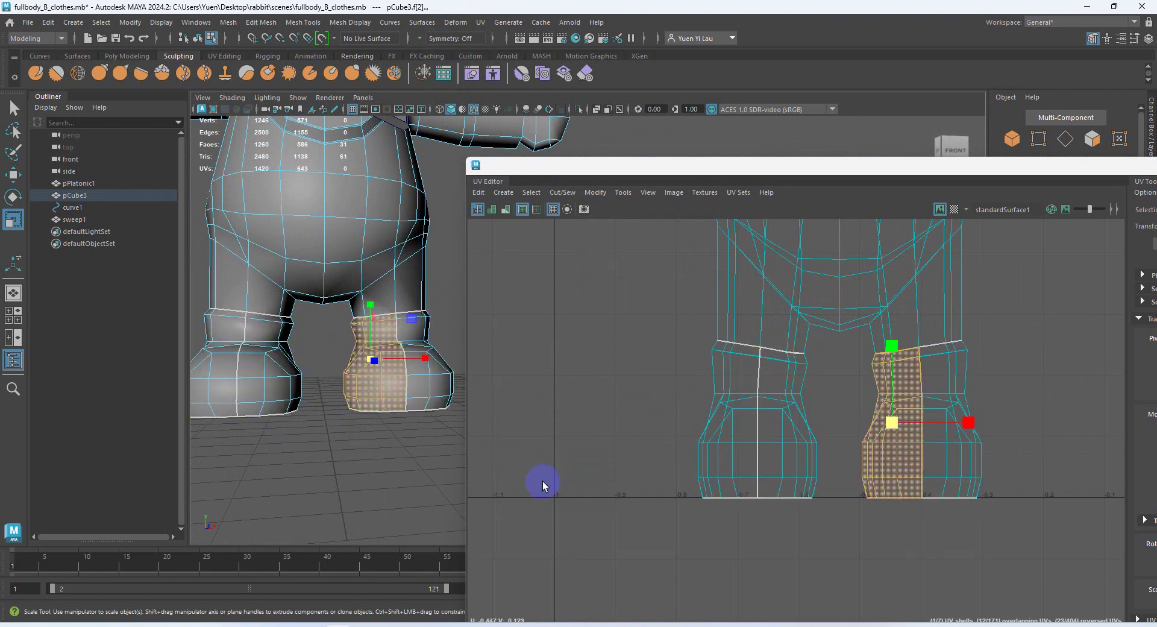
left_click(731, 487, "shift")
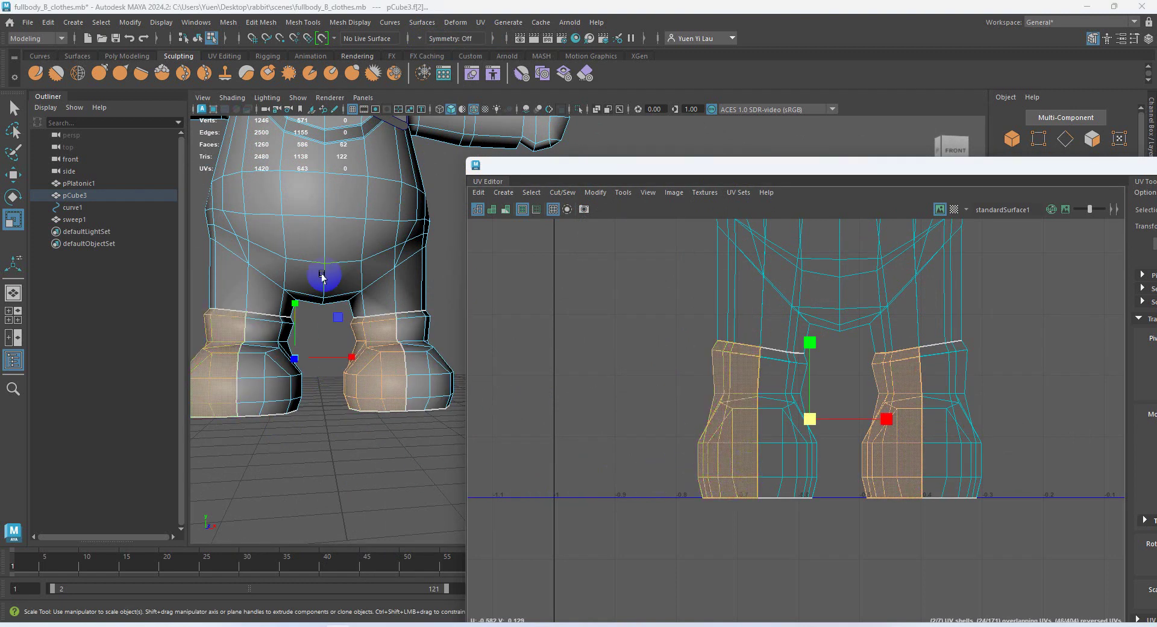
left_click(514, 198)
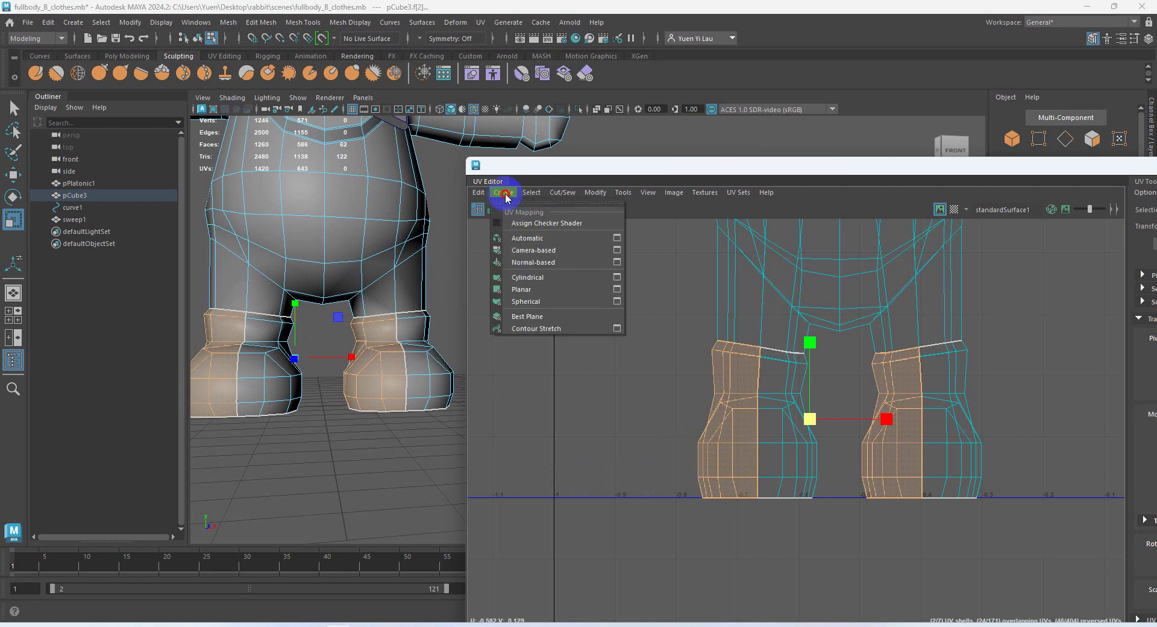
left_click(630, 303)
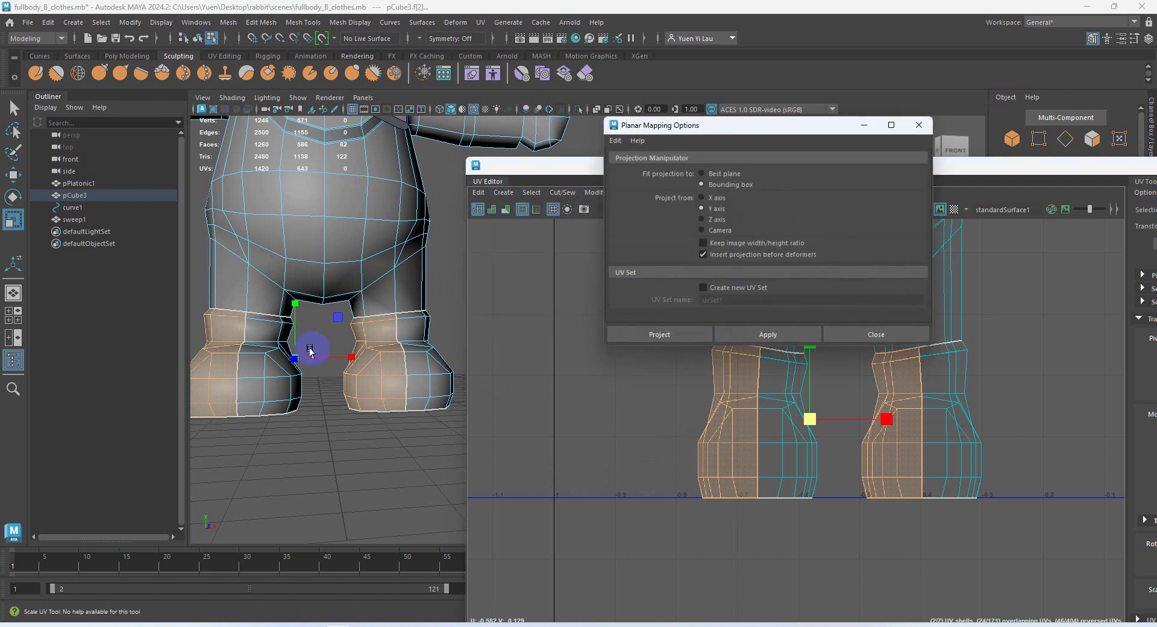
left_click(683, 331)
scroll(972, 437, "down", 4)
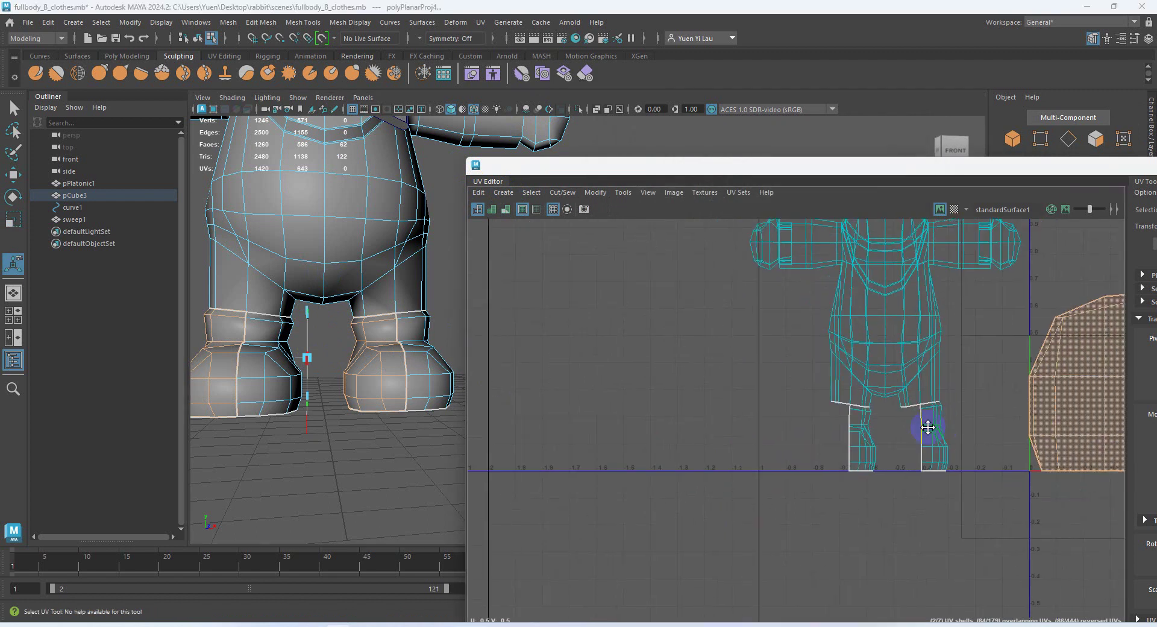
- Planar-map the remaining two half-foot shells from the X axis, fitted to the bounding box
middle_click_drag(965, 417, 702, 447, "alt")
left_click(698, 462)
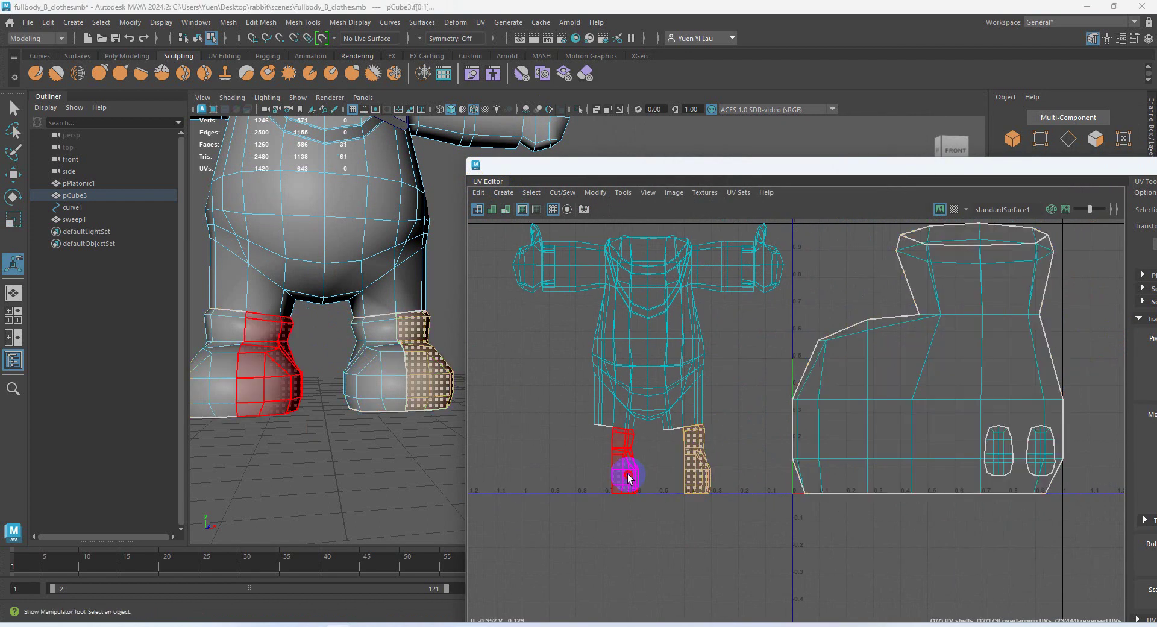
left_click(627, 478, "shift")
left_click(505, 193)
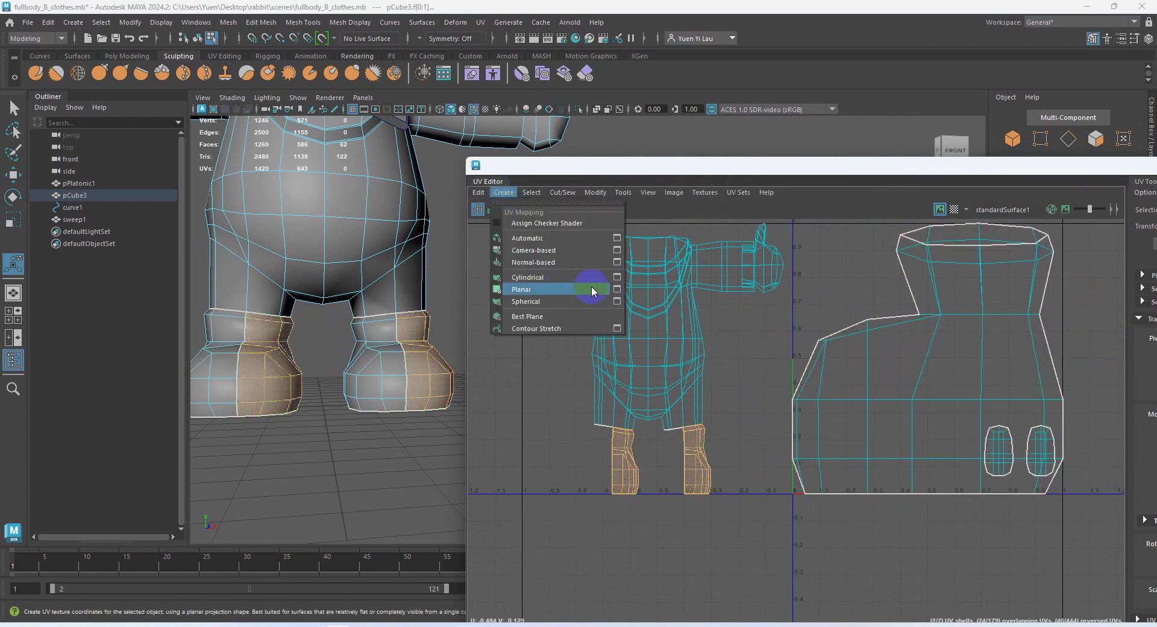
left_click(618, 289)
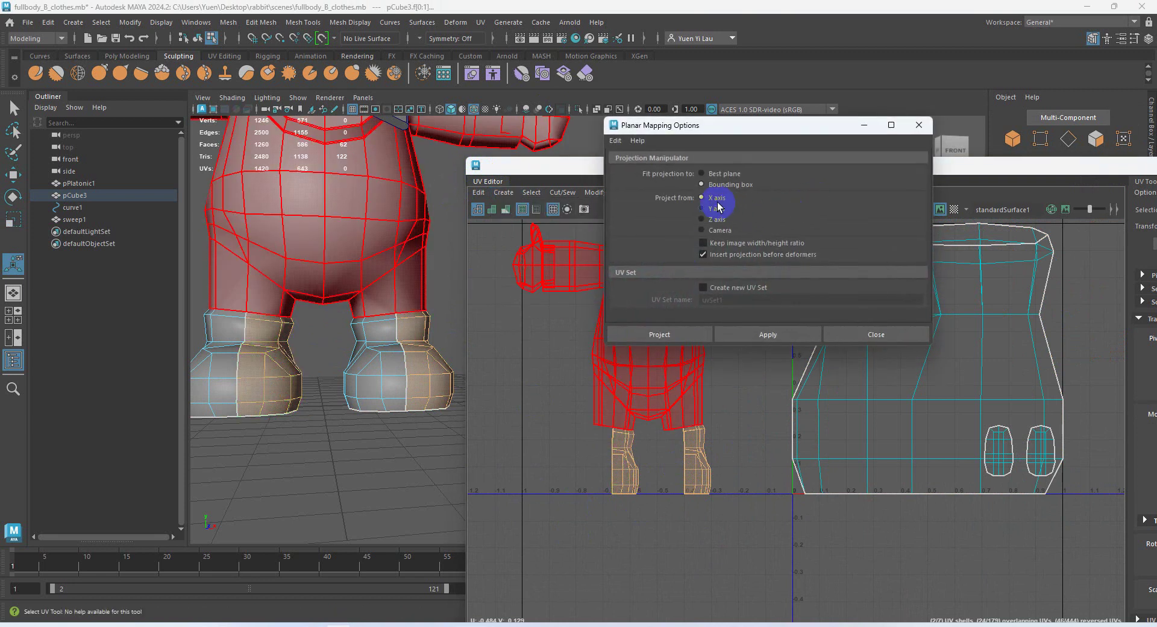
left_click(675, 336)
scroll(783, 345, "down", 3)
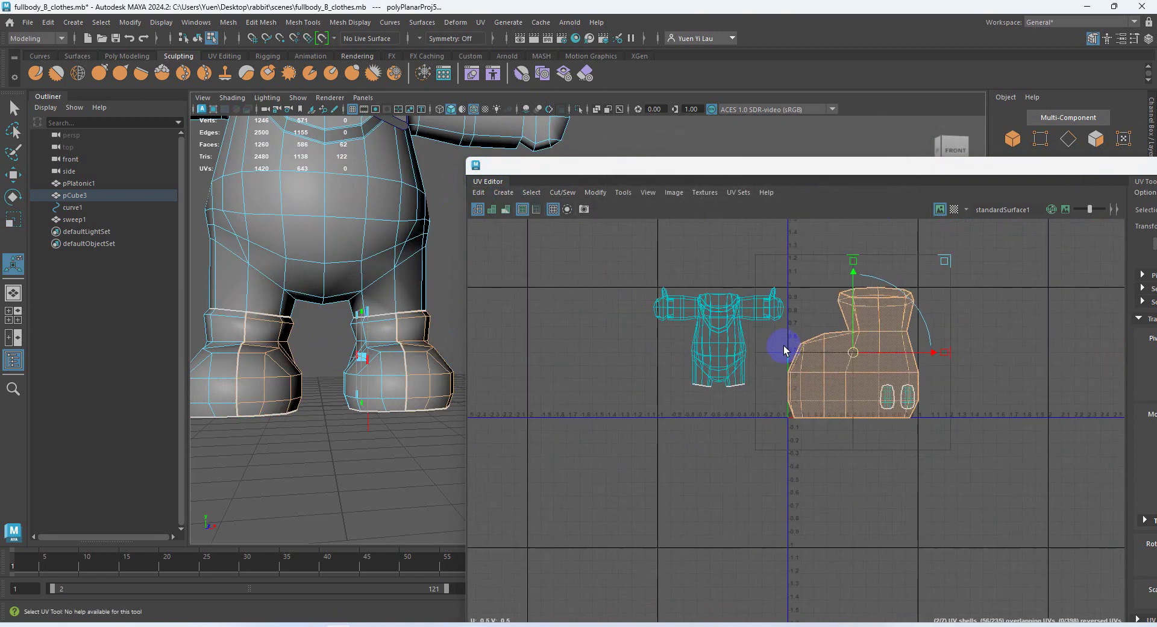
left_click(965, 367)
left_click_drag(999, 341, 879, 300)
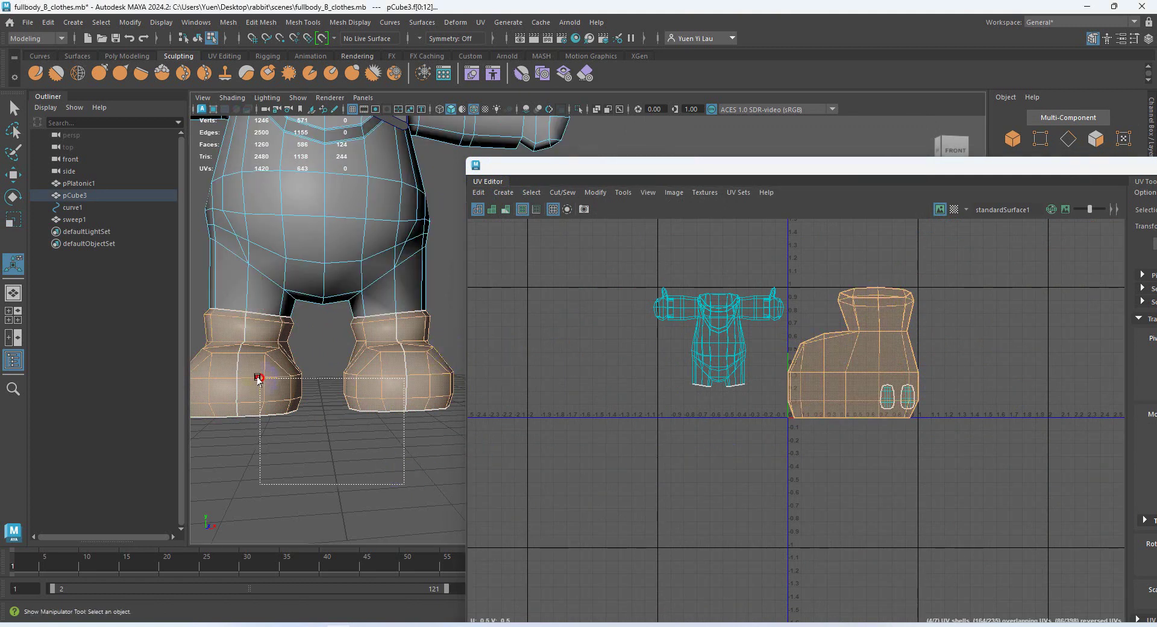
left_click(945, 348)
left_click_drag(453, 443, 228, 368)
left_click(703, 425)
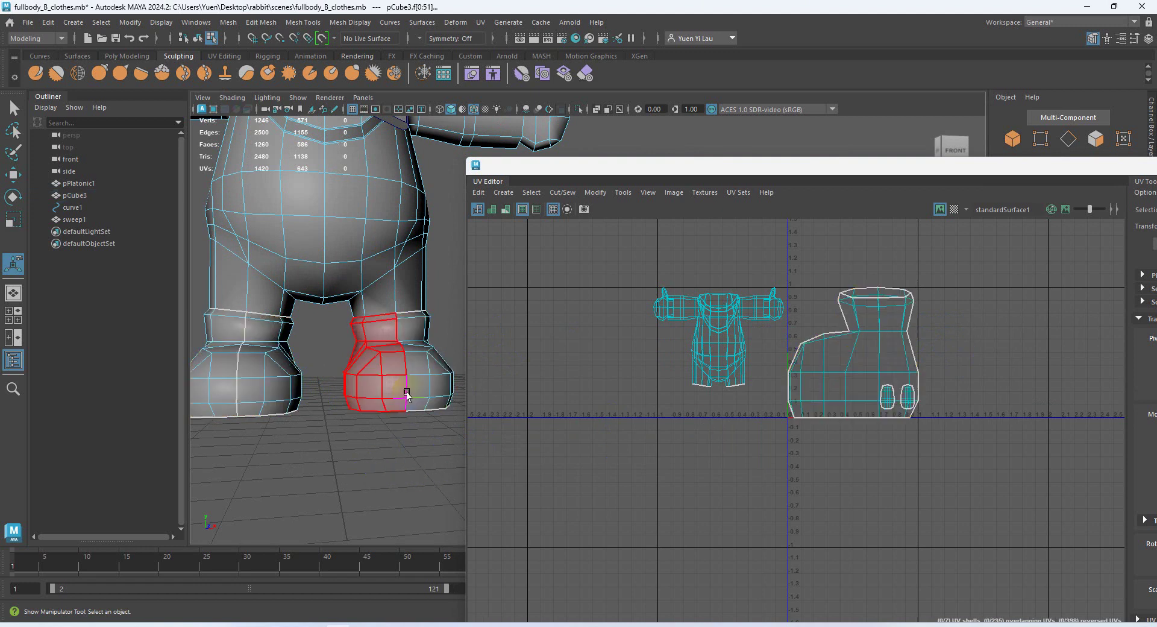
- Move the second pair of projected half-foot shells off the first pair in U, to about U 1.73, V 0.5
left_click(415, 384)
left_click(421, 387)
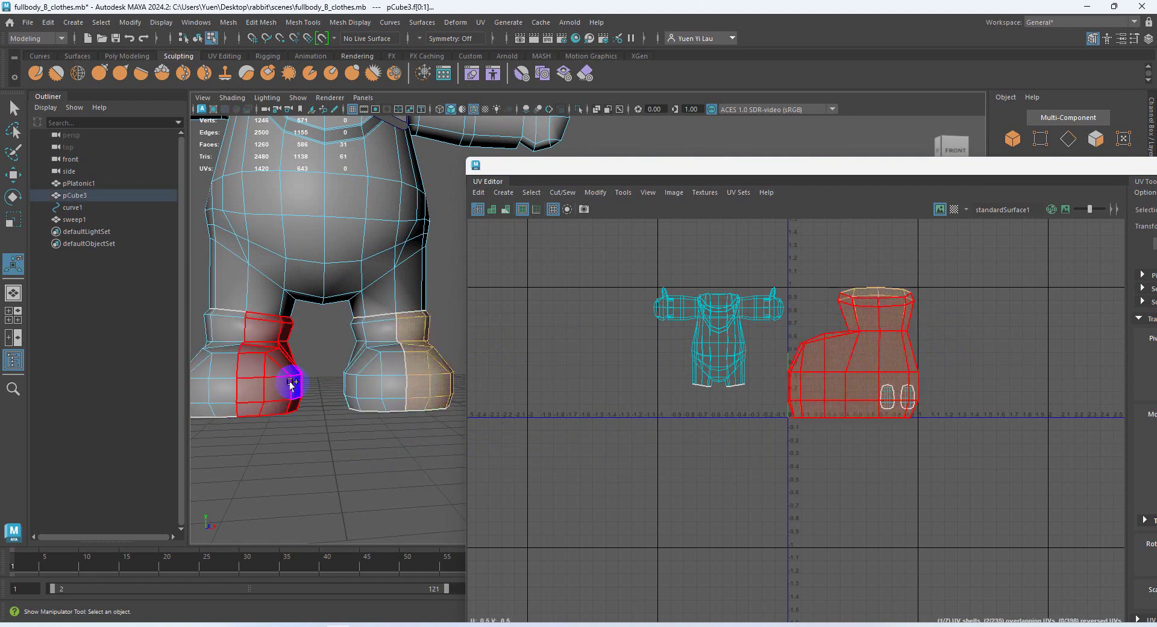
left_click(292, 389, "shift")
key("w")
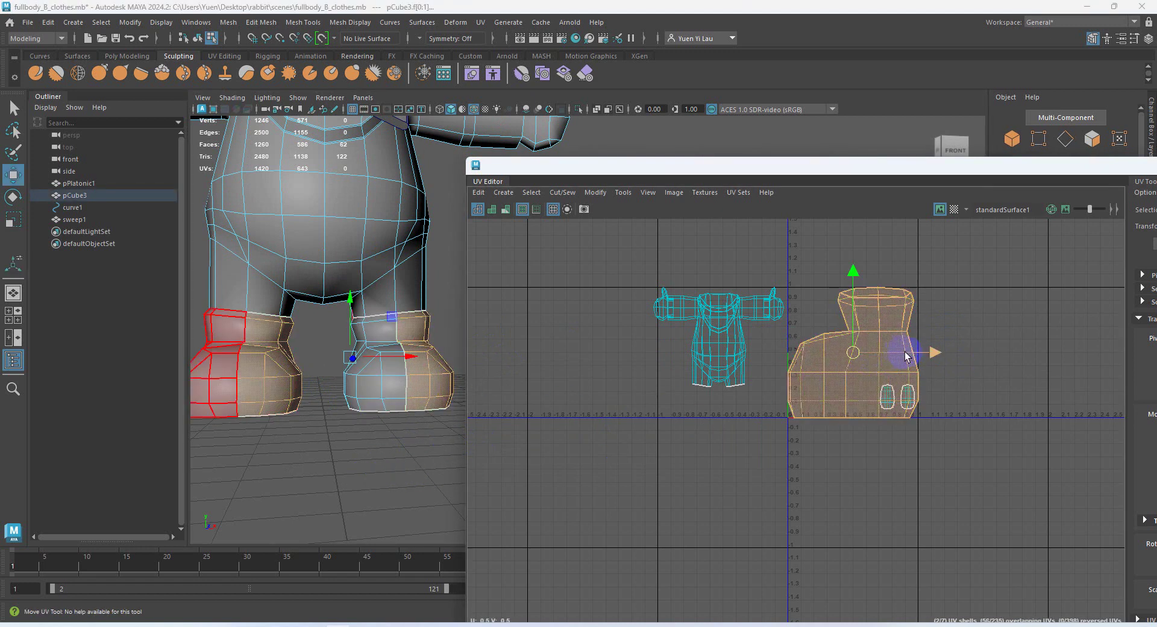
left_click(390, 419)
left_click(394, 386)
left_click(415, 381)
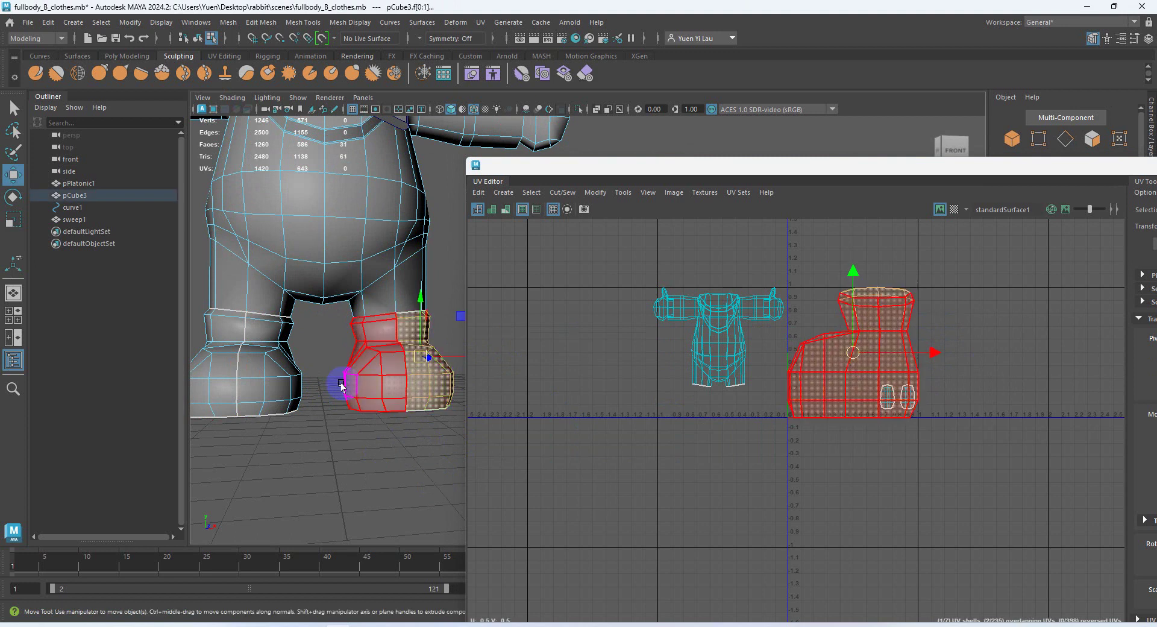
left_click(382, 392, "shift")
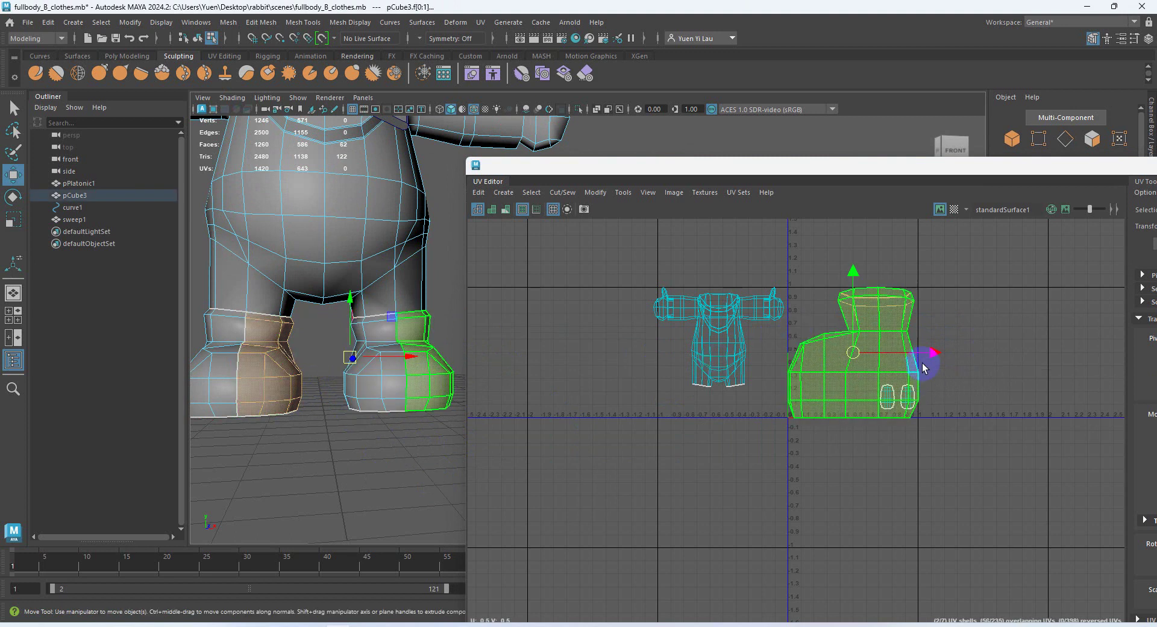
left_click_drag(917, 359, 1076, 355)
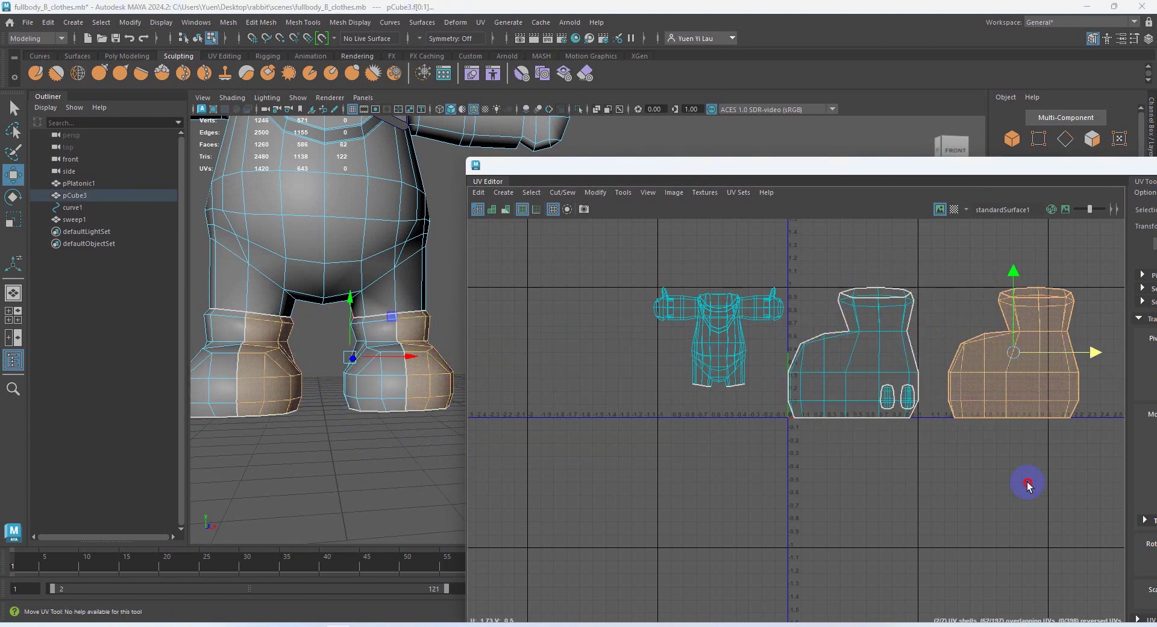
left_click(1001, 478)
middle_click_drag(997, 431, 868, 457, "alt")
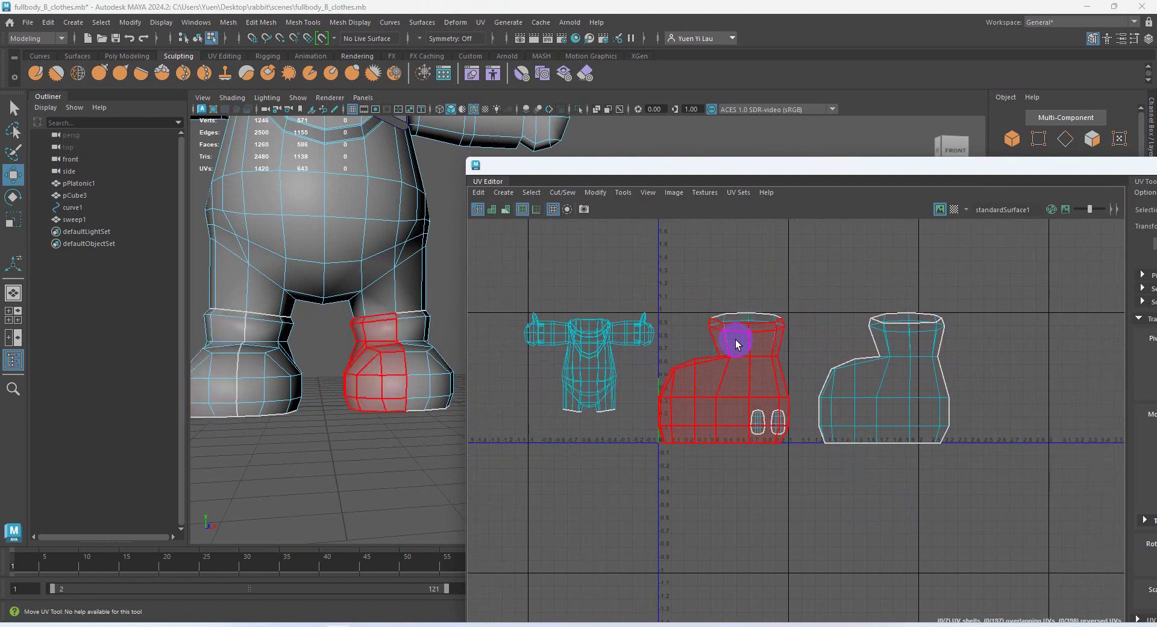
right_click_drag(735, 337, 788, 341)
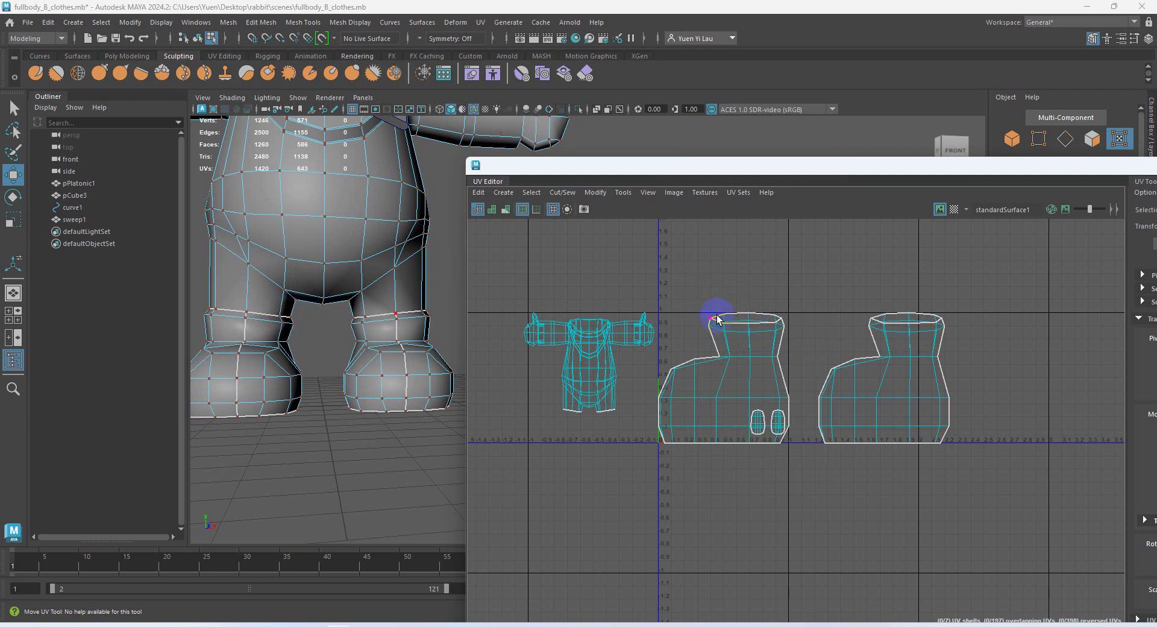
left_click(717, 320)
scroll(776, 325, "up", 5)
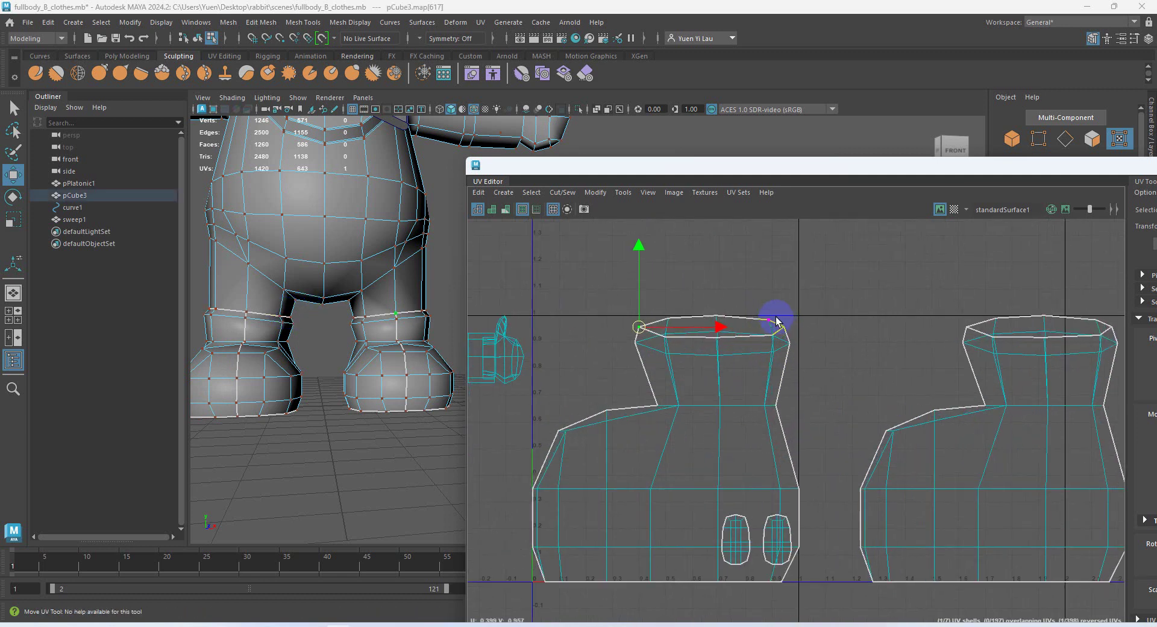
left_click(546, 302)
left_click_drag(782, 357, 816, 354)
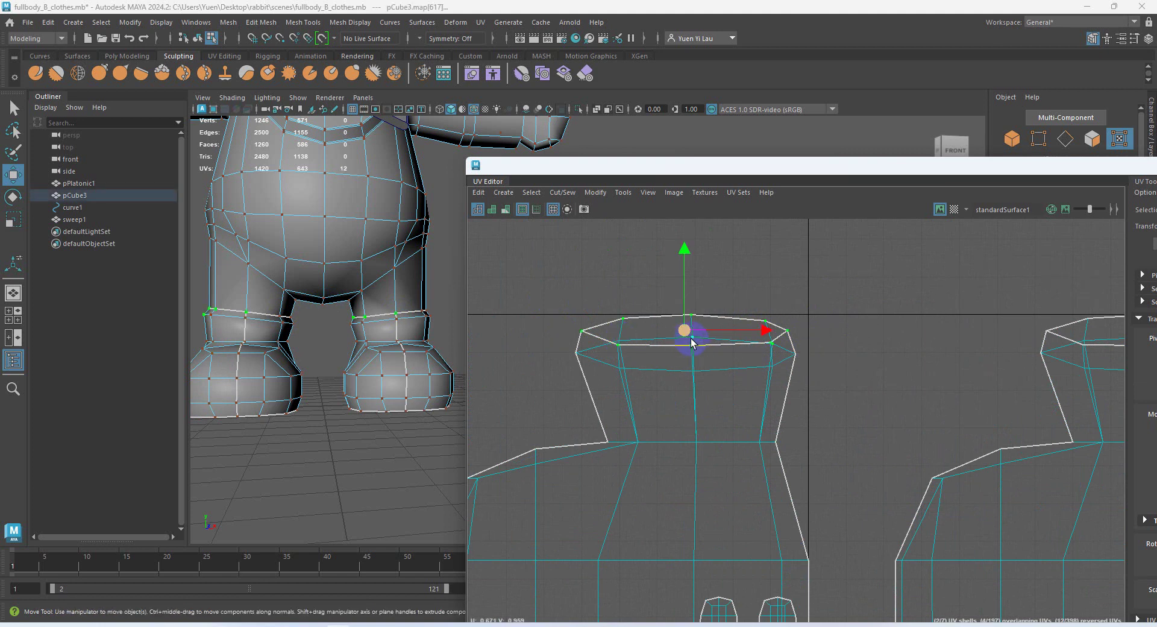
scroll(699, 347, "up", 2)
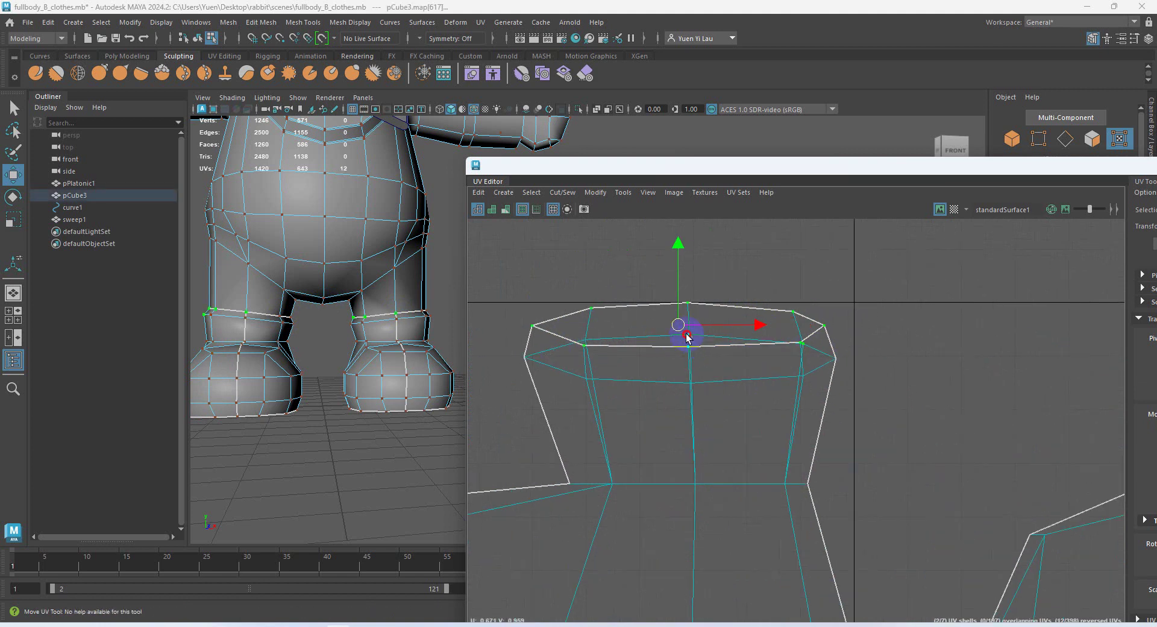
left_click(804, 345, "ctrl")
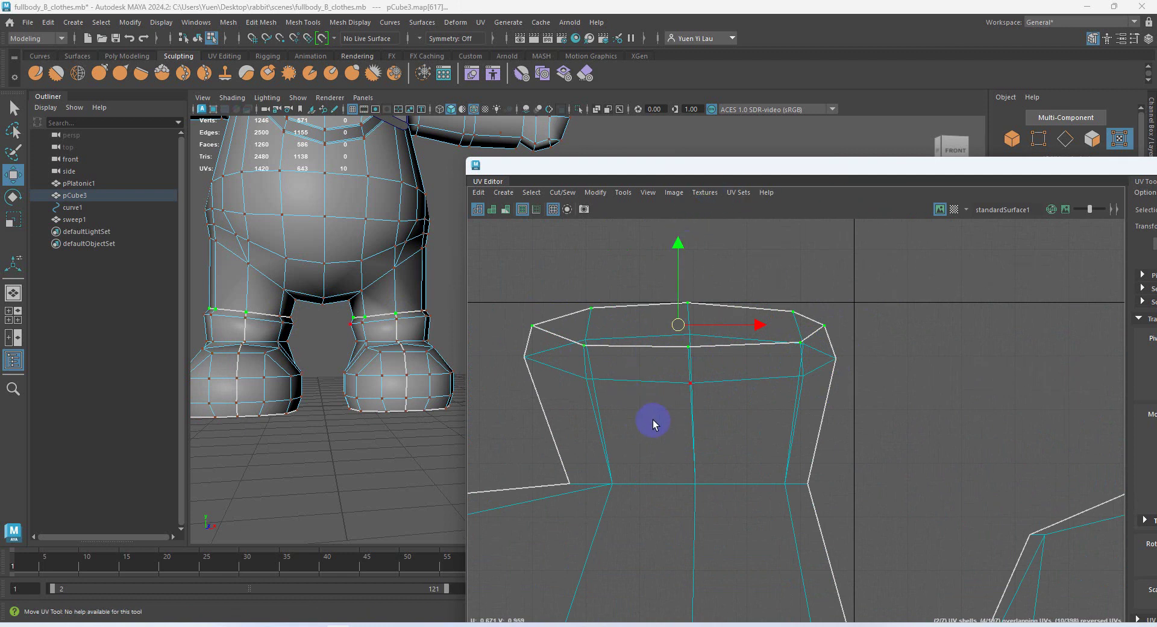
scroll(653, 419, "down", 5)
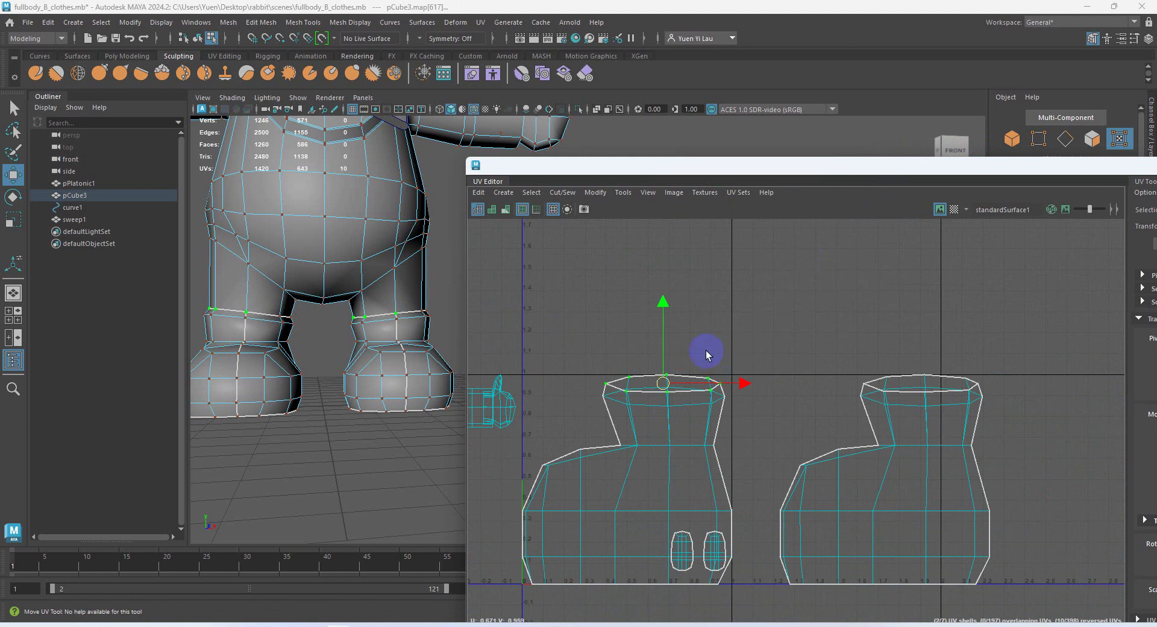
left_click(703, 327)
- Regroup the half-foot shells into an outer and an inner pair, placing the inner pair at about U 2.6, V 0.48
right_click_drag(654, 440, 615, 426)
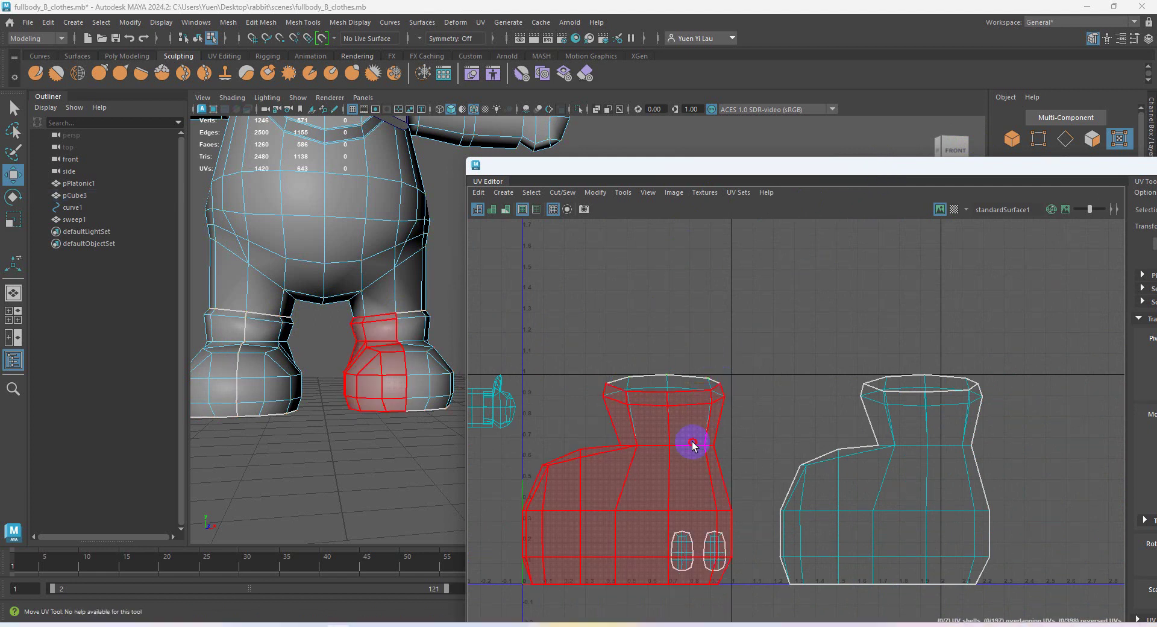
left_click(692, 445)
left_click_drag(692, 482, 1123, 496)
left_click(932, 460)
middle_click_drag(863, 404, 706, 380, "alt")
left_click_drag(786, 466, 530, 485)
left_click(731, 391)
left_click_drag(769, 468, 956, 459)
- Rearrange the UV Editor window to bring the UV Toolkit's Align and Snap options into view
left_click_drag(818, 165, 687, 162)
left_click_drag(785, 316, 922, 535)
left_click_drag(953, 165, 862, 106)
scroll(982, 531, "down", 5)
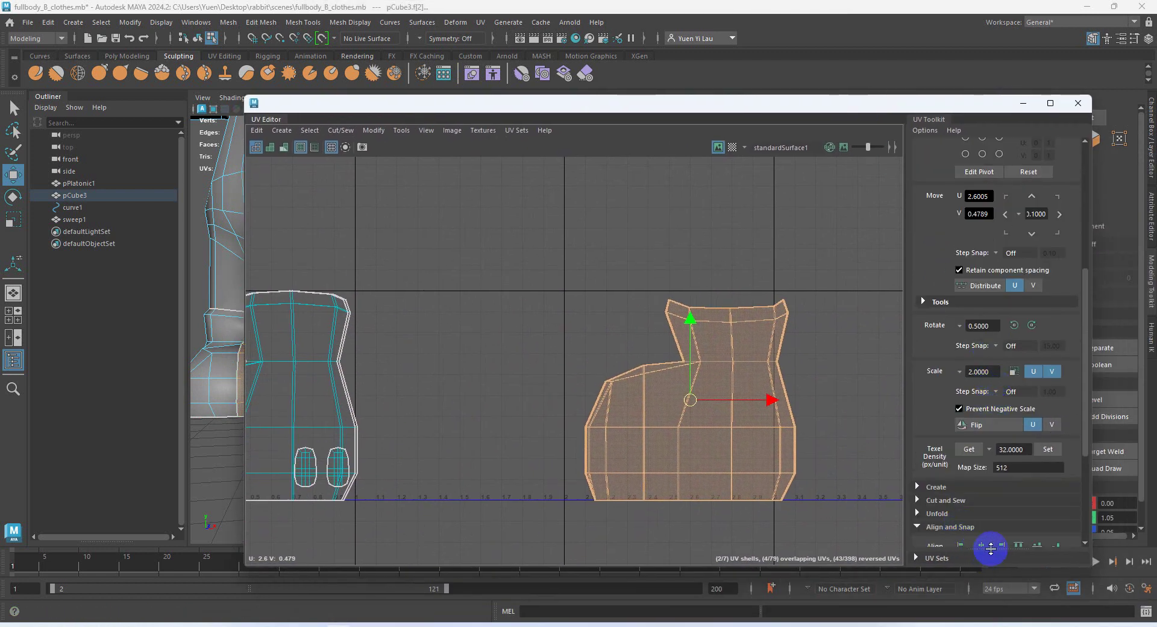
left_click(981, 367)
- Move the stacked outer half-foot shells away from the sole shells, to span about U 1 to 2
middle_click_drag(422, 371, 556, 362, "alt")
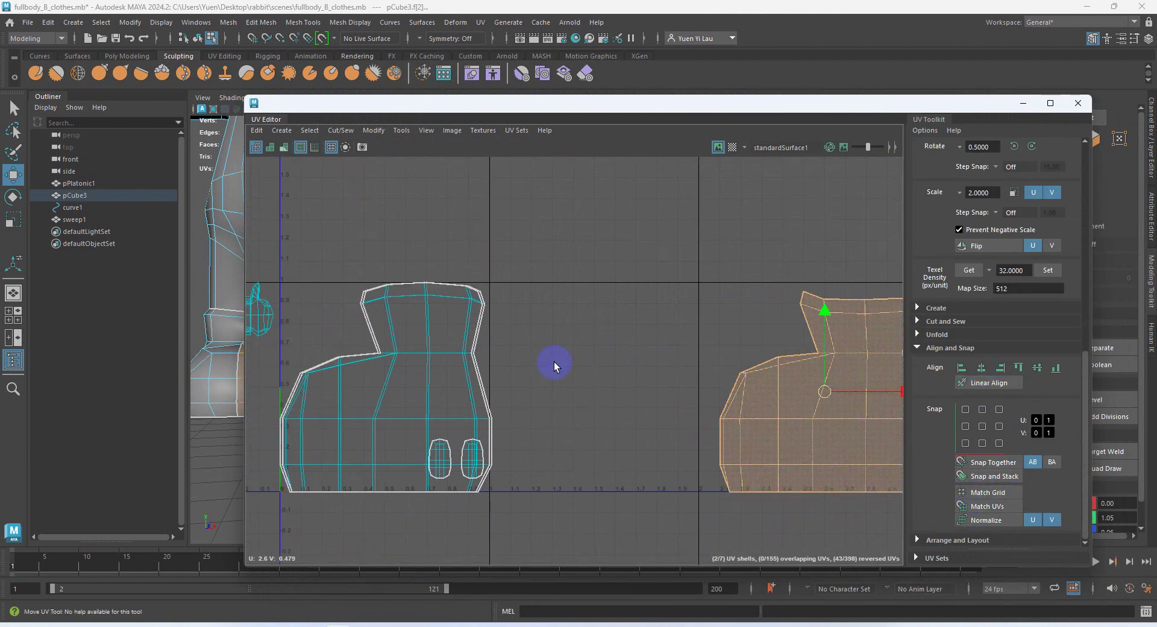
left_click_drag(556, 363, 452, 392)
left_click(641, 403)
left_click(452, 343)
left_click_drag(464, 388, 674, 417)
- Straighten the cuff's top UV row and the row beneath it on the outer half-foot shells by aligning each to its average V
right_click(618, 318)
right_click_drag(620, 289, 572, 306)
left_click_drag(541, 247, 615, 289)
right_click_drag(620, 287, 657, 292)
left_click_drag(563, 274, 667, 271)
left_click(1037, 369)
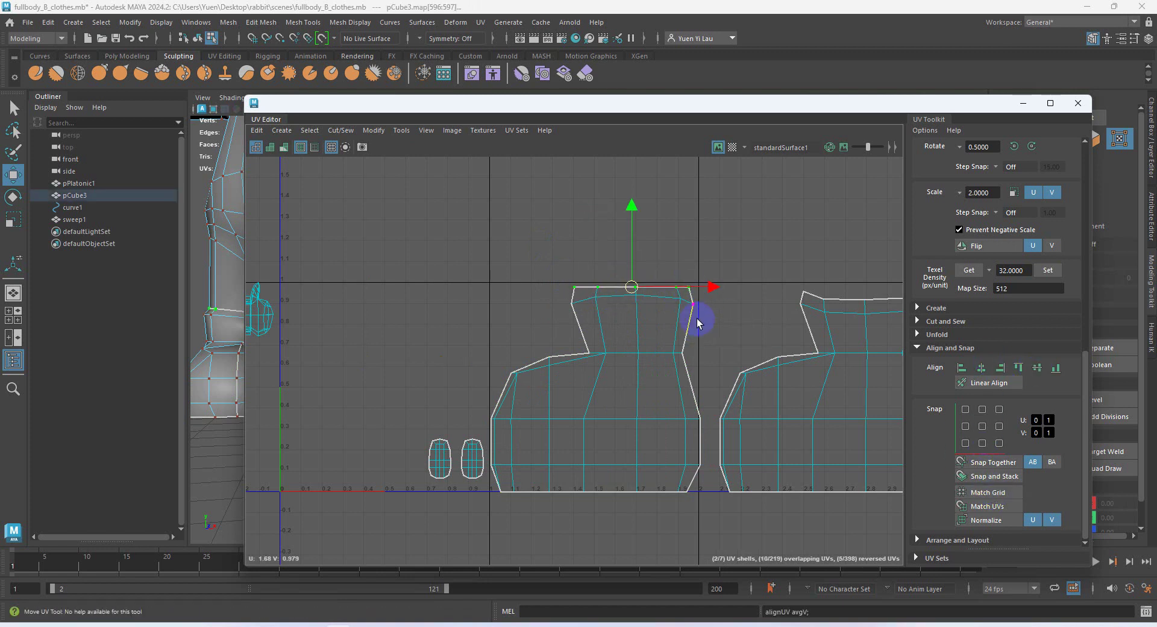
left_click(1037, 367)
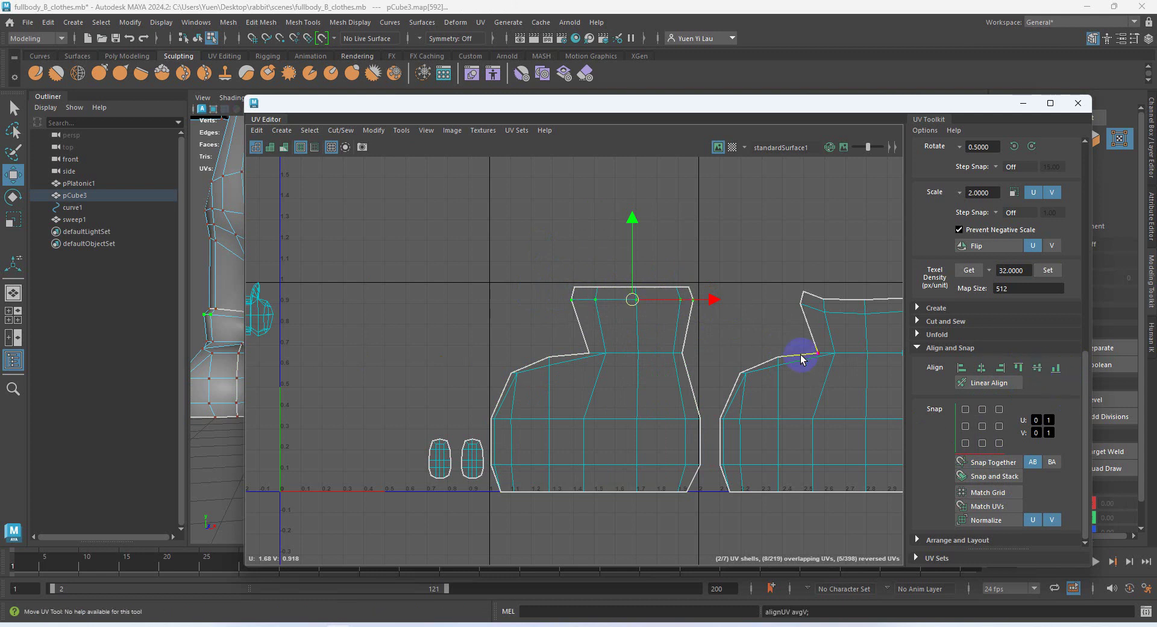
- Align the top two cuff UV rows of the inner half-foot shells, each to its own average V
middle_click_drag(772, 277, 642, 283, "alt")
left_click_drag(832, 311, 832, 311)
left_click_drag(659, 307, 659, 306, "ctrl")
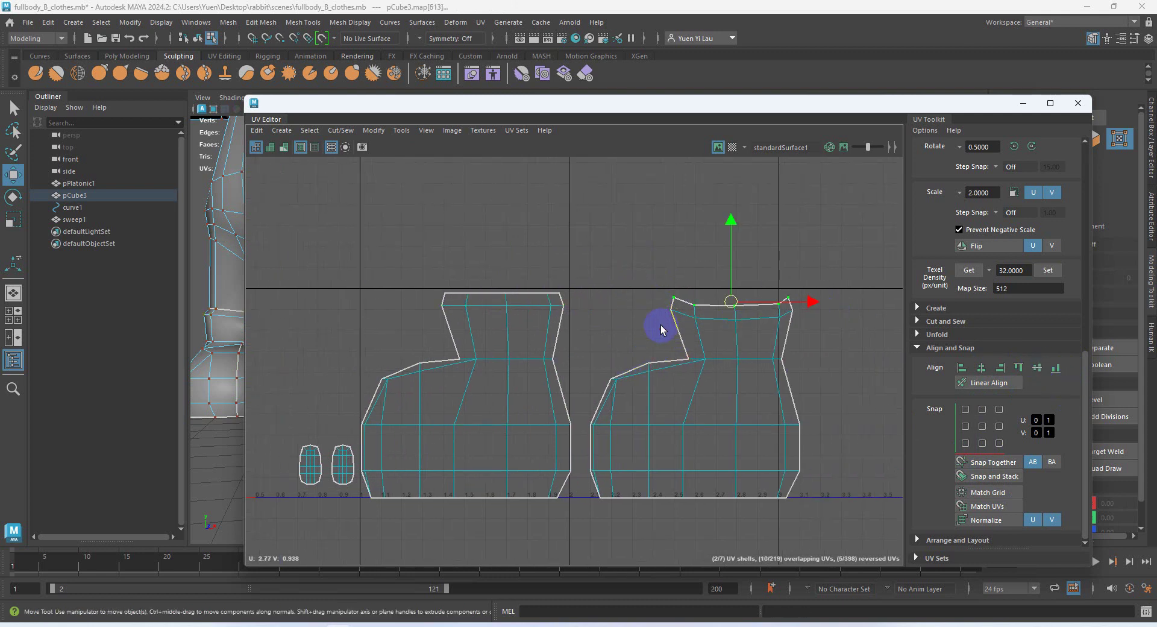
left_click(1037, 367)
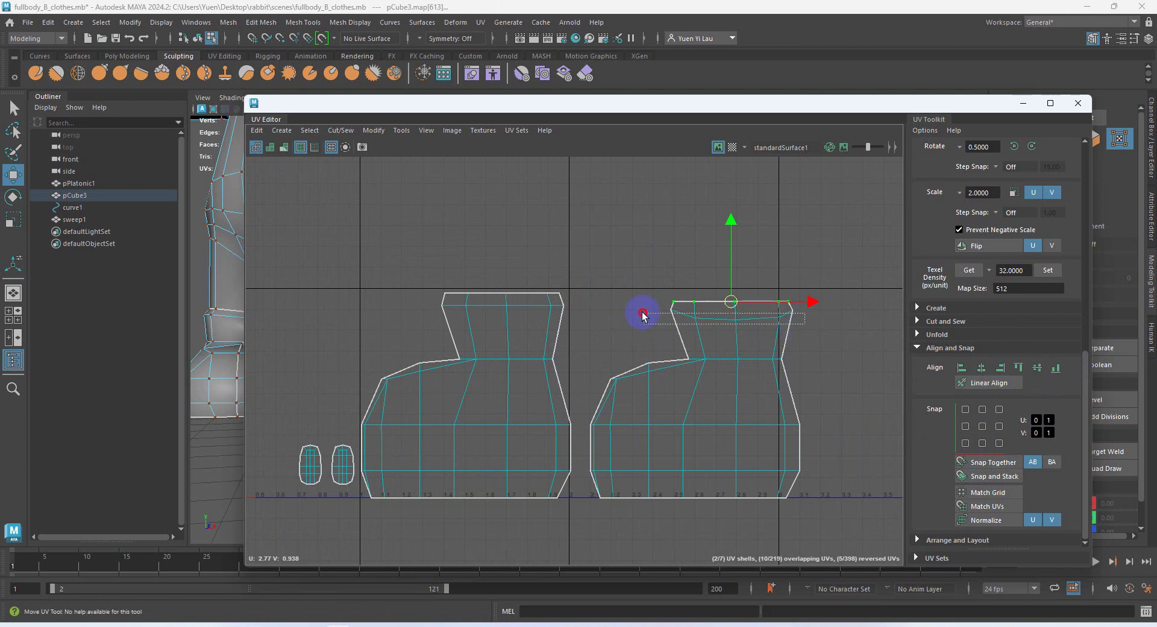
left_click_drag(640, 312, 640, 312)
left_click(1038, 367)
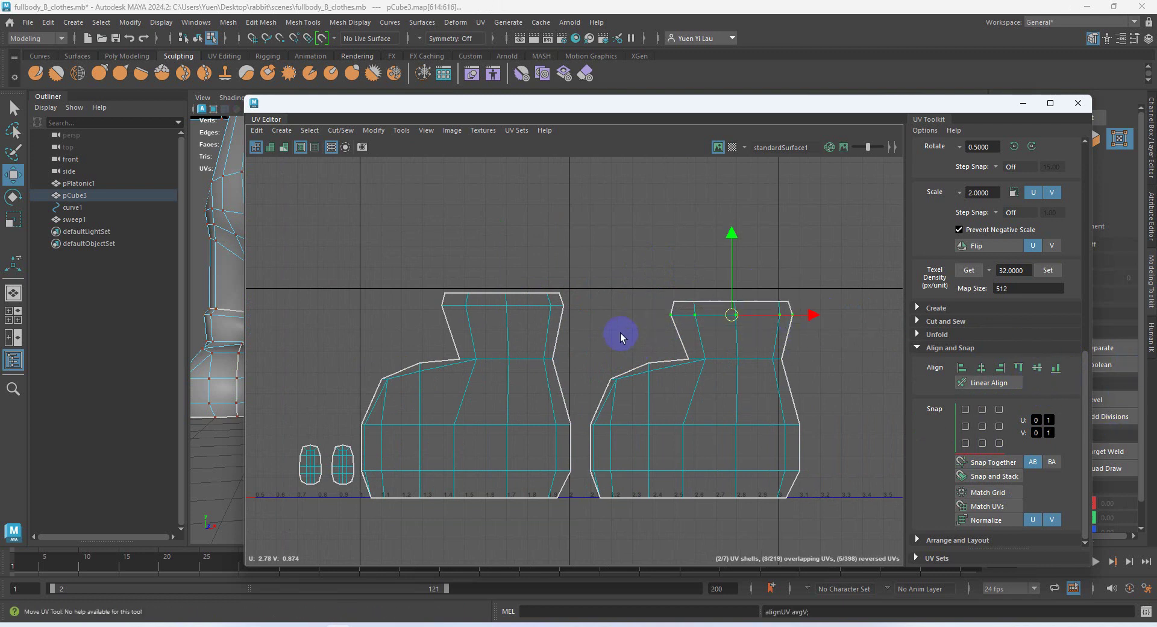
- Stack the inner half-foot shells onto the outer half-foot shells and align the stacked shells to their average U
right_click(728, 398)
right_click_drag(694, 386, 694, 387)
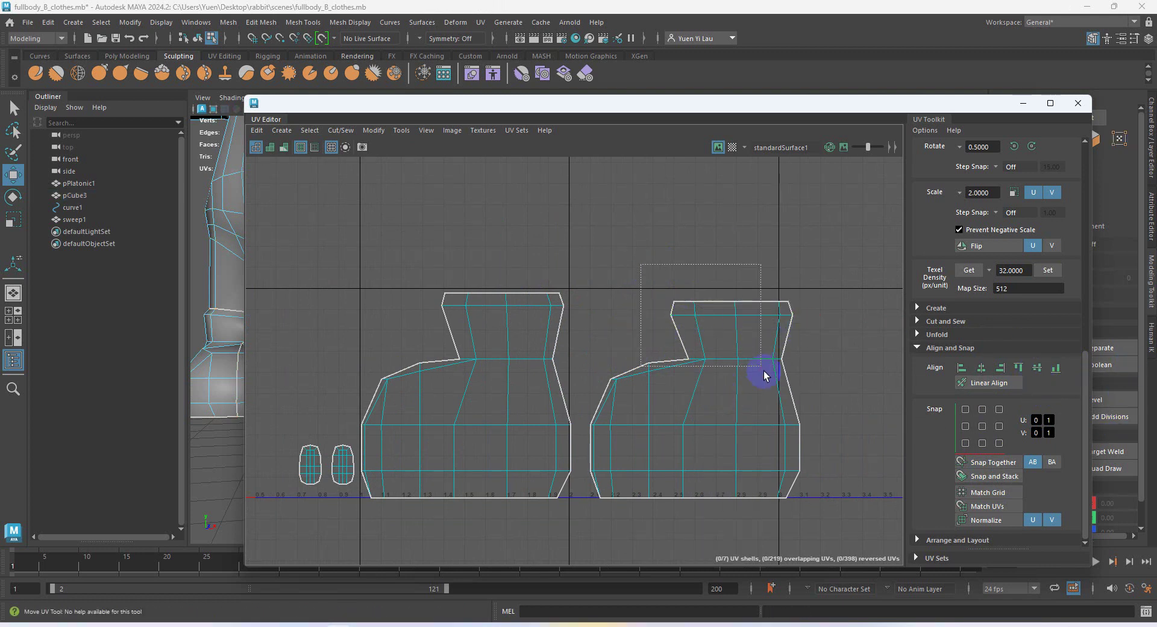
left_click(764, 406)
left_click_drag(770, 405, 533, 408)
left_click_drag(634, 460, 506, 386)
left_click(981, 367)
left_click(717, 336)
- Align the stacked foot shells' top cuff UV row to its average V and raise it to about V 1
scroll(463, 367, "up", 6)
right_click(461, 313)
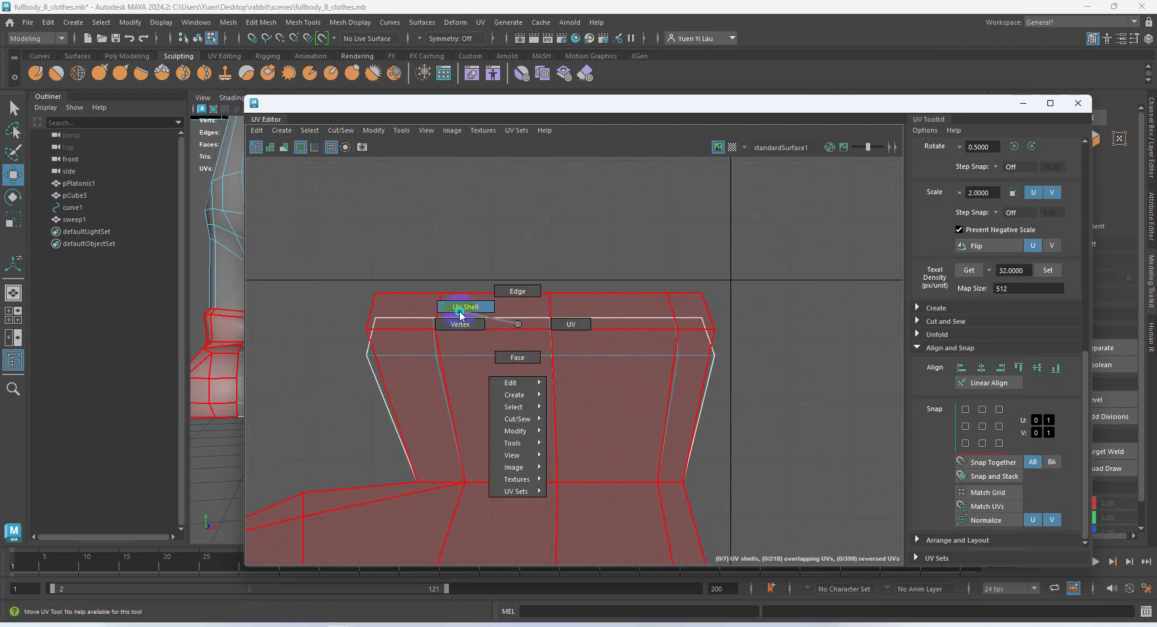
left_click(510, 301)
left_click_drag(362, 252, 765, 325)
left_click(1037, 368)
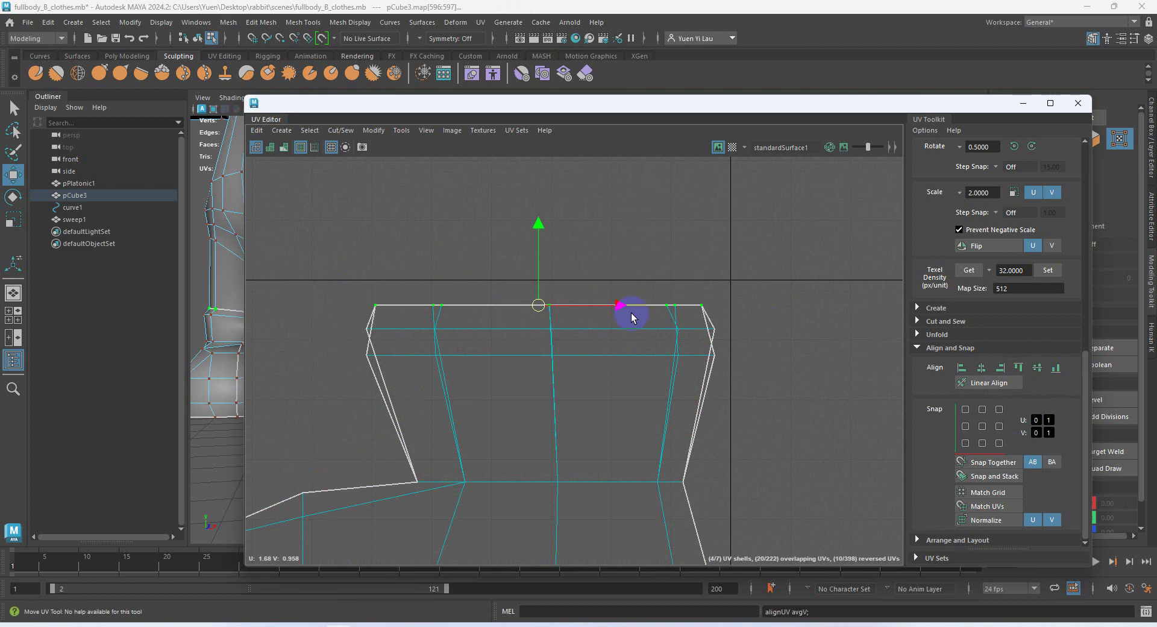
left_click_drag(536, 256, 539, 220)
- Align the second cuff UV rows of the stacked foot shells to their average V and raise the merged row slightly
left_click_drag(346, 325, 739, 364)
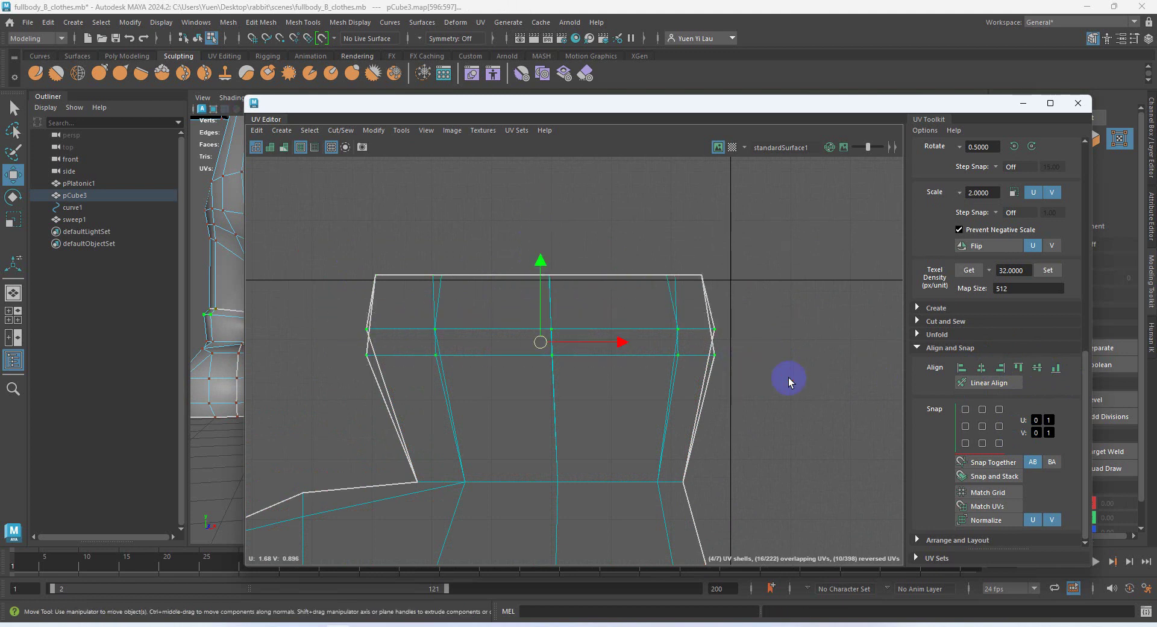
left_click(1037, 369)
mouse_move(536, 267)
left_mouse_down()
mouse_move(537, 289)
mouse_move(540, 262)
left_mouse_up()
- Align the overlapping UVs along the cuff's interior columns on the stacked foot shells, each group to its average U
left_click_drag(412, 240, 457, 286)
left_click(983, 368)
left_click_drag(677, 292, 677, 292)
left_click(982, 368)
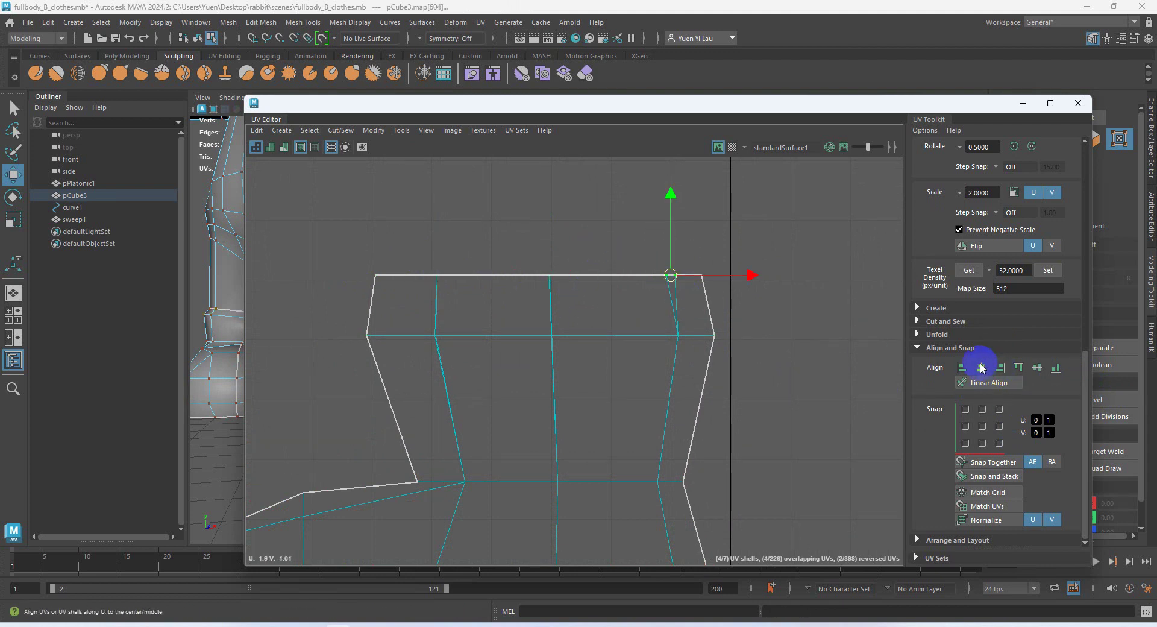
left_click_drag(580, 360, 533, 260)
left_click(982, 367)
left_click_drag(493, 352, 417, 261)
left_click(983, 368)
left_click(676, 388)
scroll(675, 390, "down", 6)
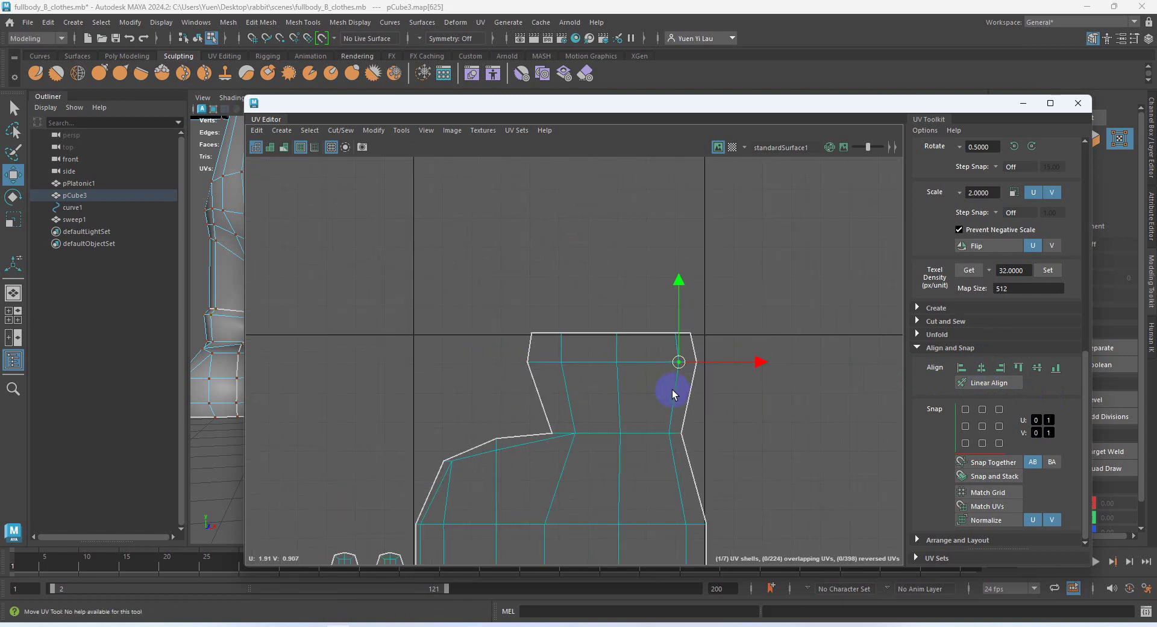
scroll(669, 389, "down", 2)
scroll(651, 422, "up", 4)
- Pull matching half-foot shells of both feet off the stack, return them, and align all four stacked shells to their average U
right_click_drag(653, 365, 600, 348)
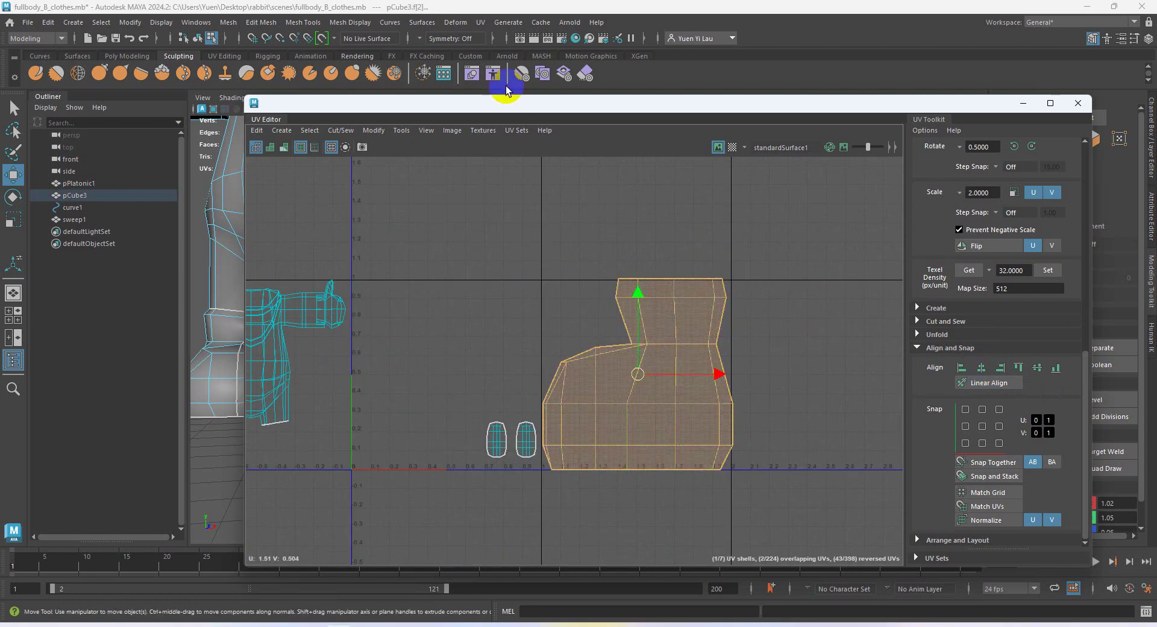
left_click_drag(506, 104, 704, 175)
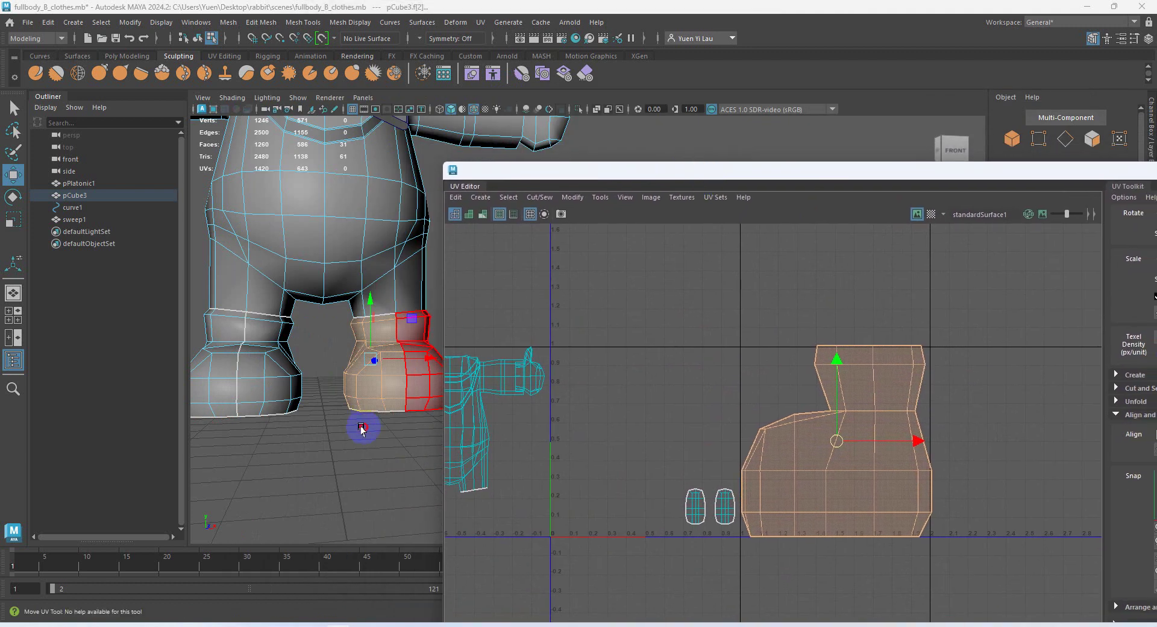
left_click(230, 369, "shift")
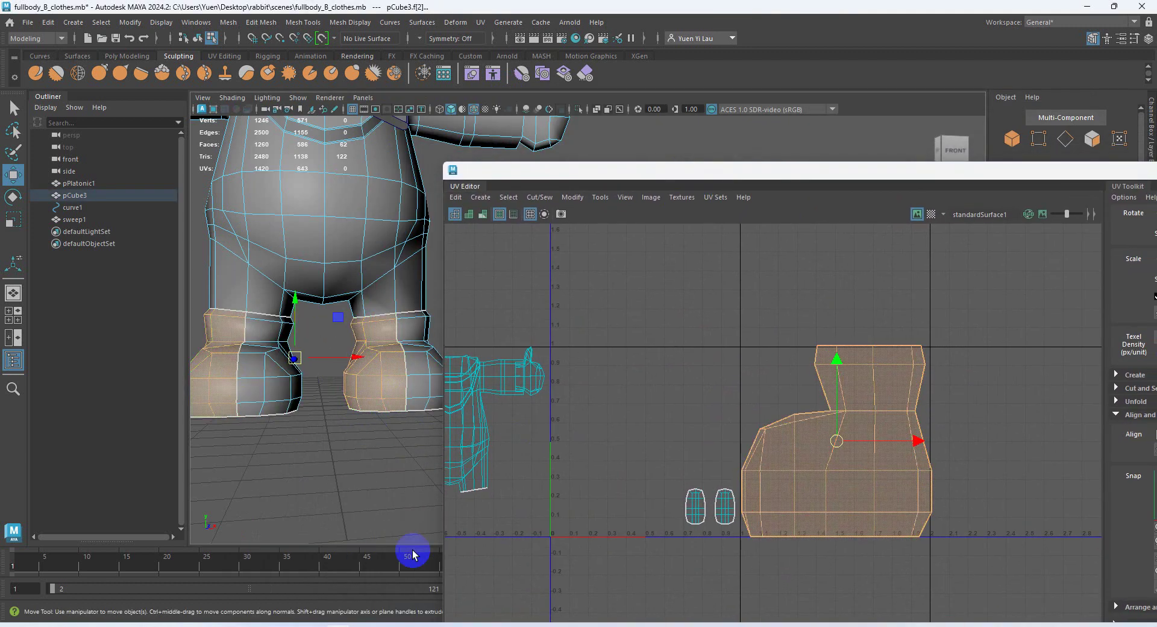
left_click_drag(883, 446, 660, 449)
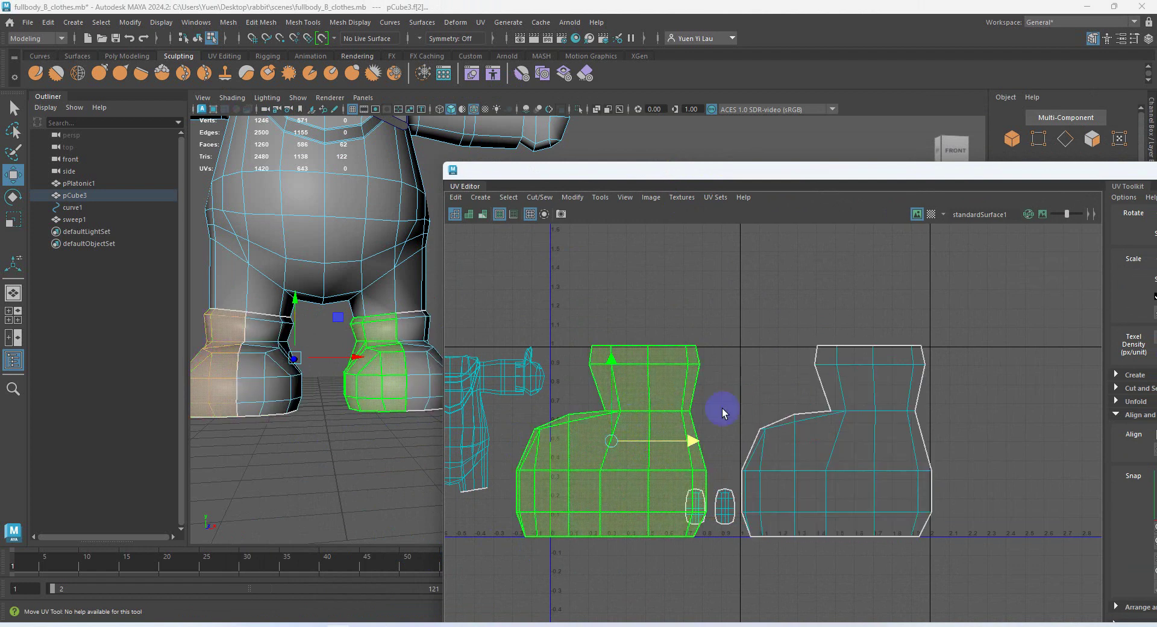
left_click_drag(672, 445, 892, 440)
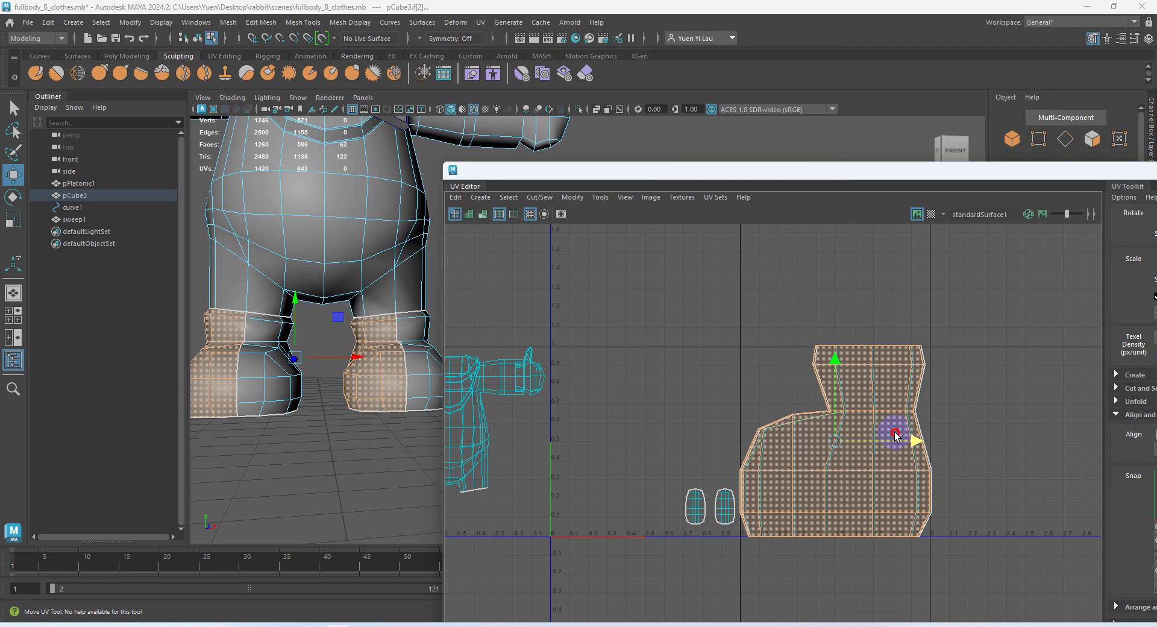
left_click_drag(1046, 170, 918, 156)
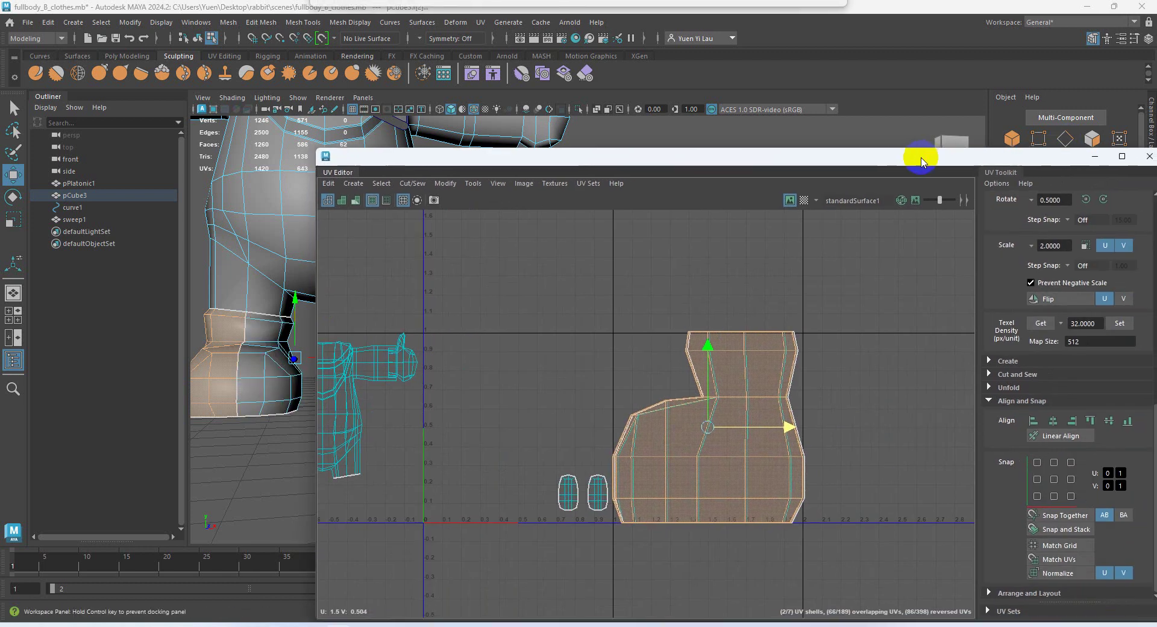
left_click(1053, 421)
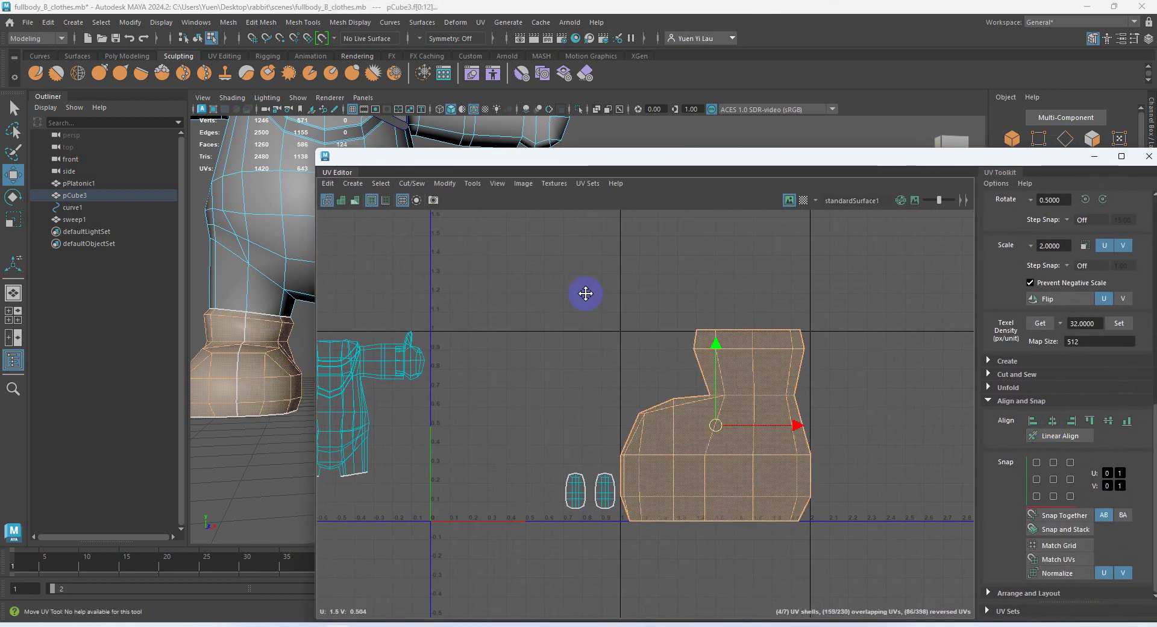
- Cut a UV seam along the collar's lower edge on the torso, running across the chest, over both shoulders and around the back
middle_click_drag(561, 423, 768, 364, "alt")
left_click_drag(460, 160, 530, 319)
left_click_drag(292, 217, 340, 238, "alt")
middle_click_drag(340, 238, 408, 356, "alt")
middle_click_drag(260, 199, 321, 306, "alt")
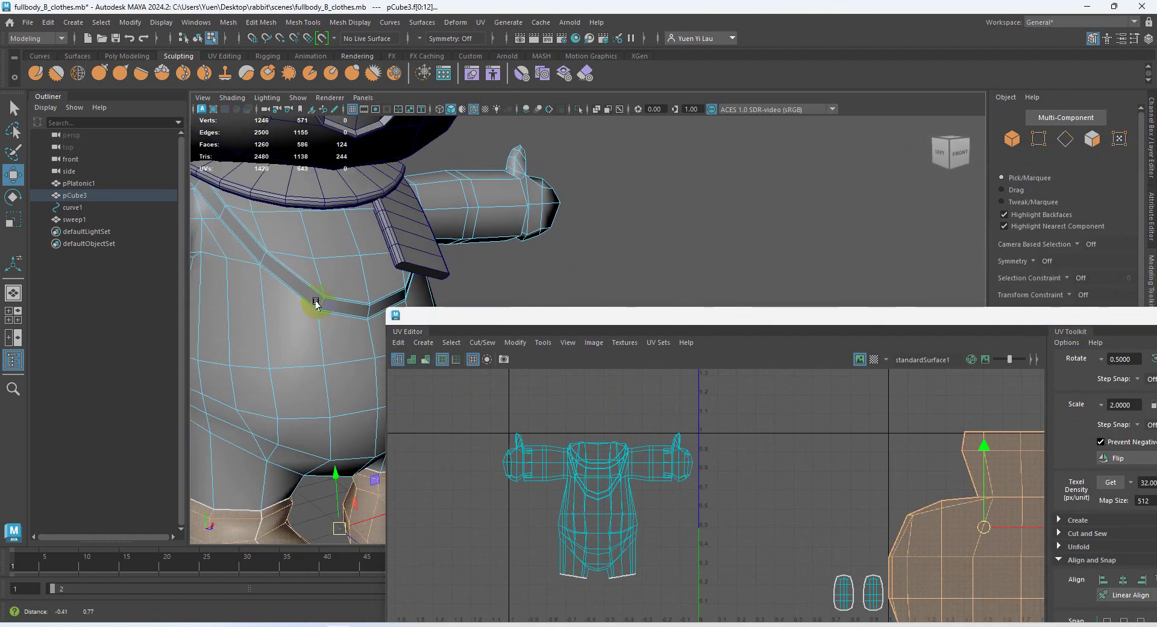
middle_click_drag(394, 253, 574, 198, "alt")
right_click_drag(482, 201, 475, 172)
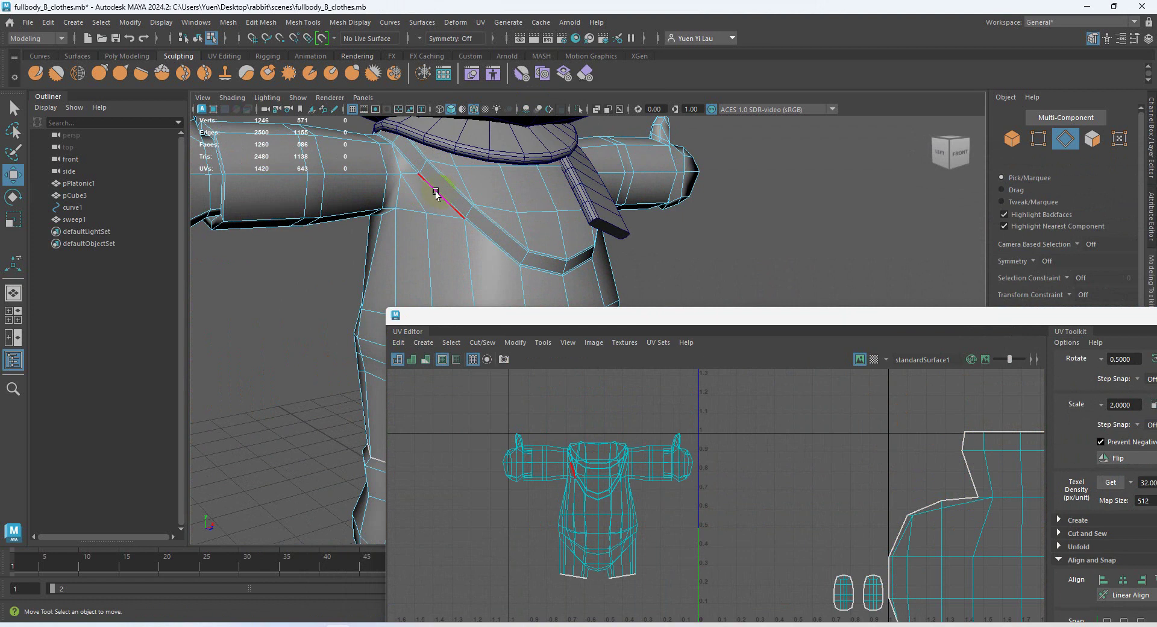
left_click(436, 193)
double_click(484, 240, "shift")
left_click_drag(656, 267, 446, 229, "alt")
double_click(632, 194, "shift")
left_click_drag(716, 162, 666, 187, "alt")
left_click(700, 187, "shift")
left_click_drag(773, 208, 662, 171, "alt")
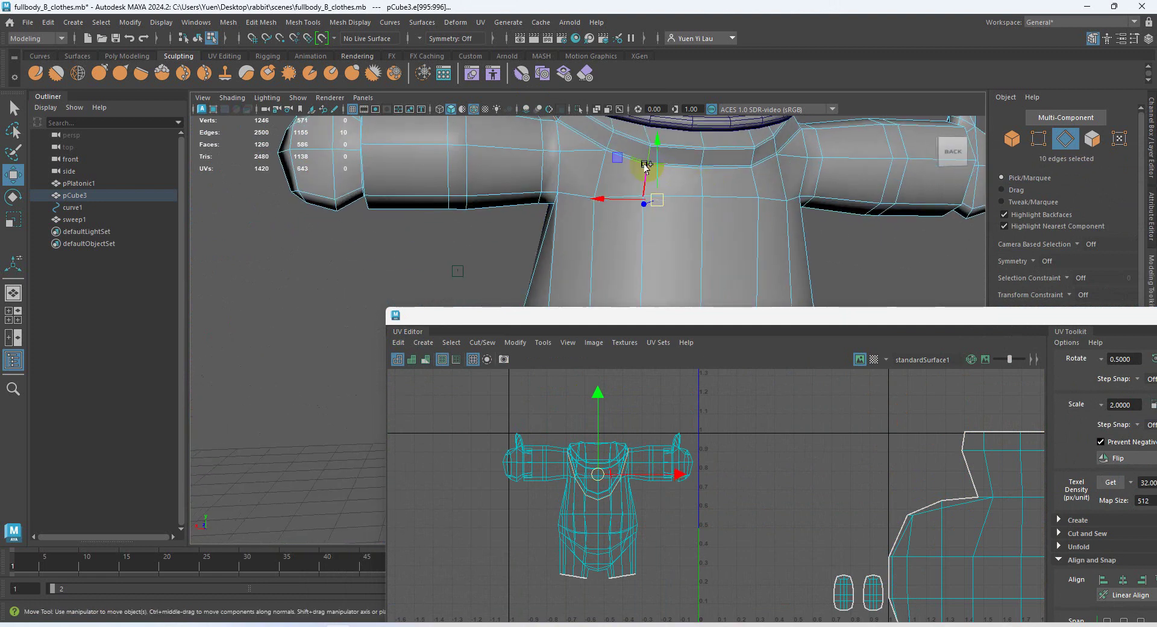
left_click_drag(702, 162, 623, 196, "alt")
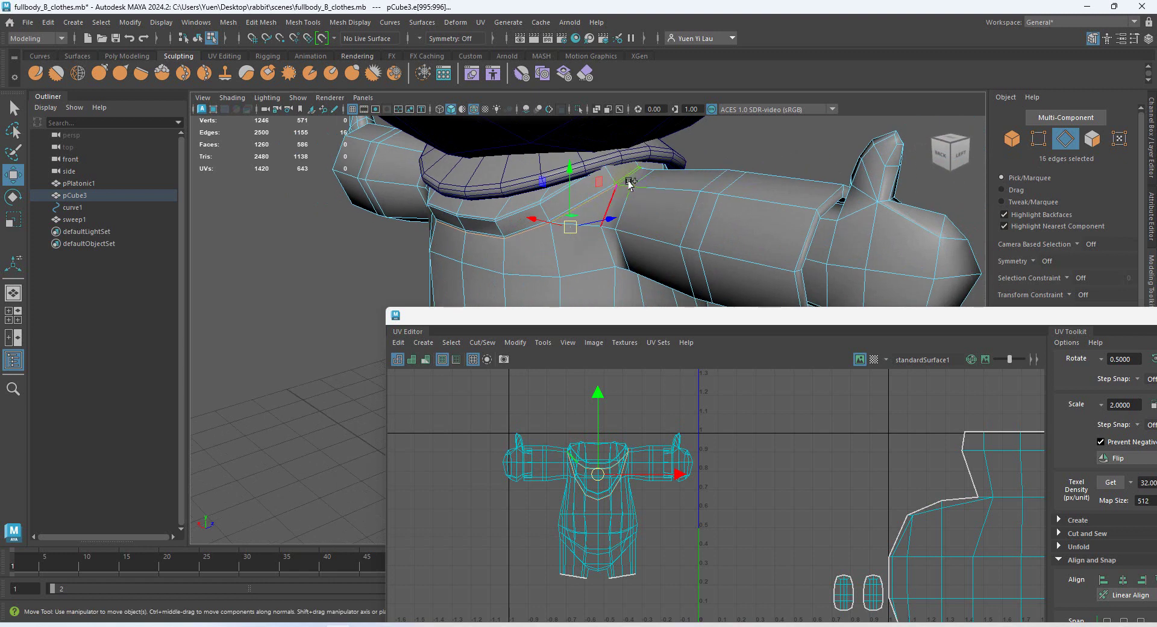
left_click_drag(629, 175, 686, 156, "alt")
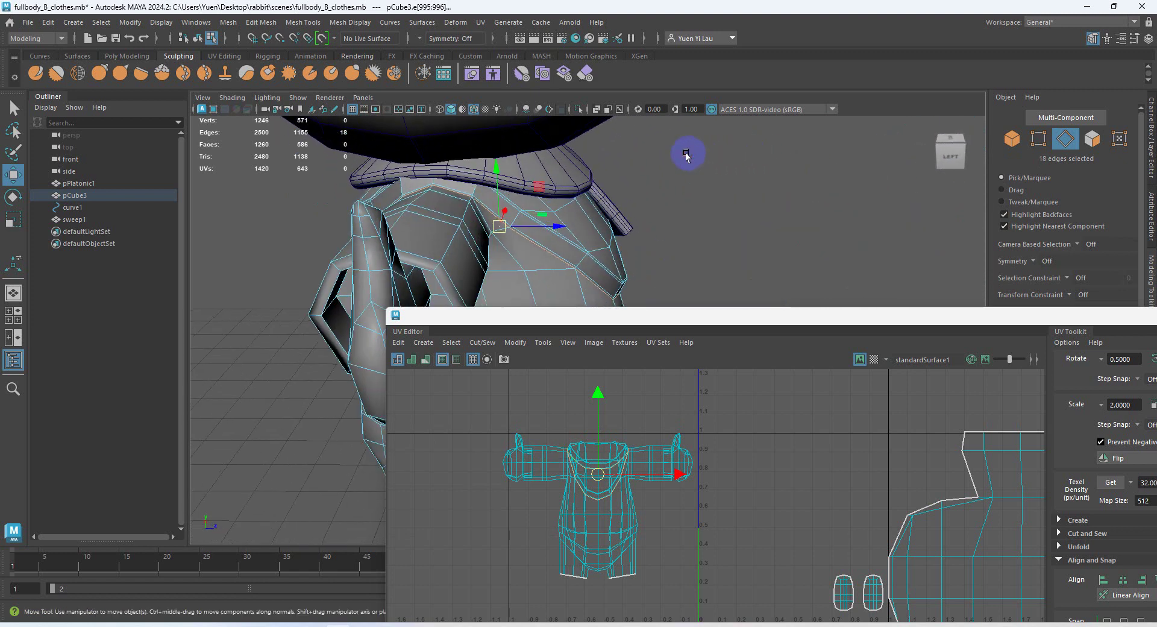
left_click(482, 341)
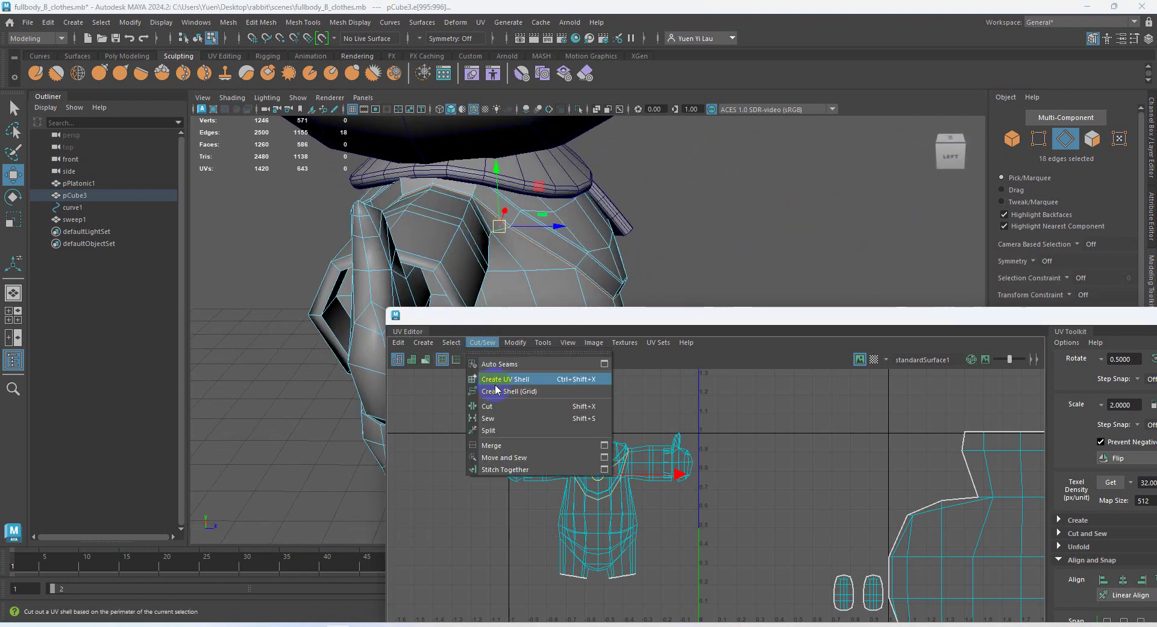
left_click(522, 412)
- Apply a planar projection from the Y axis, fitted to the bounding box, to the separated collar shell
right_click(575, 252)
right_click_drag(620, 234, 627, 282)
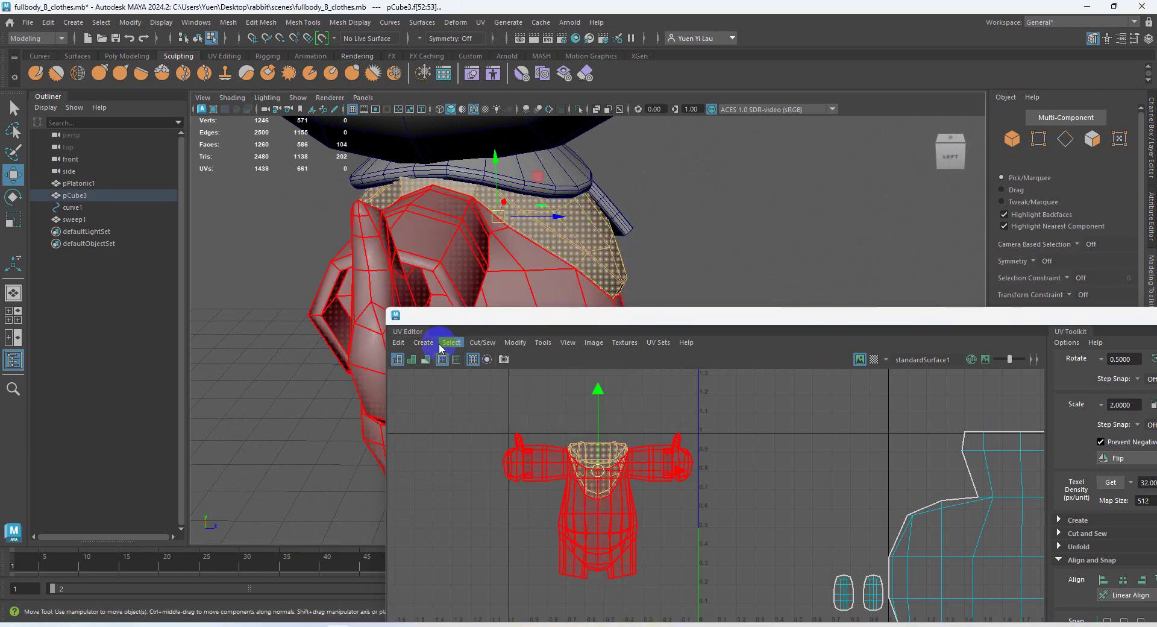
left_click(423, 342)
left_click(536, 438)
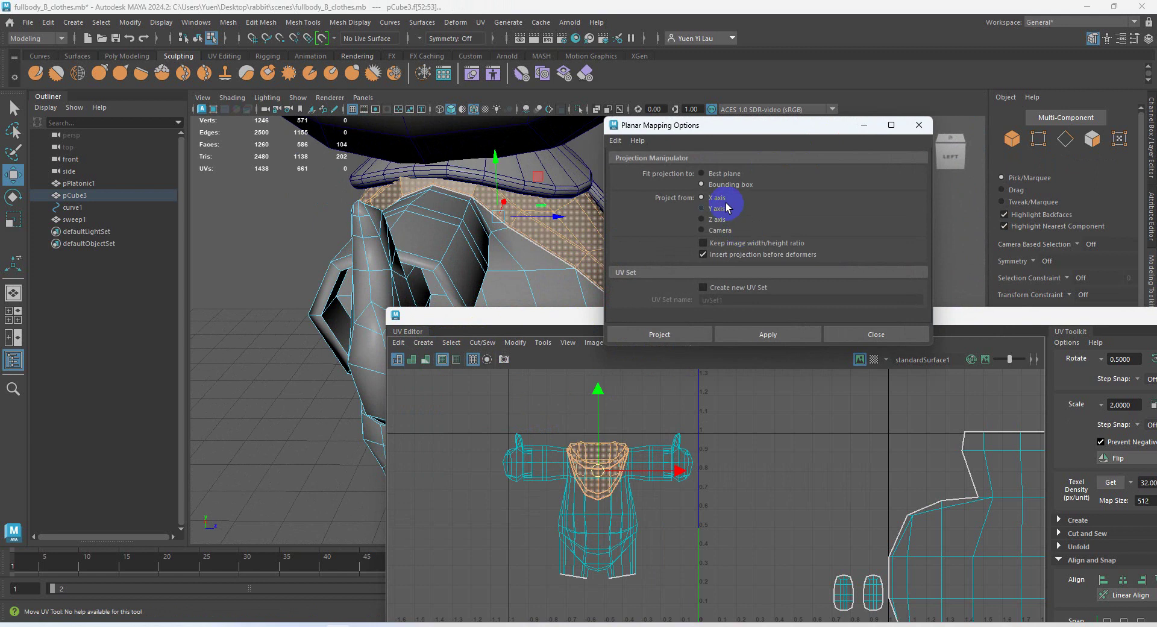
left_click(684, 331)
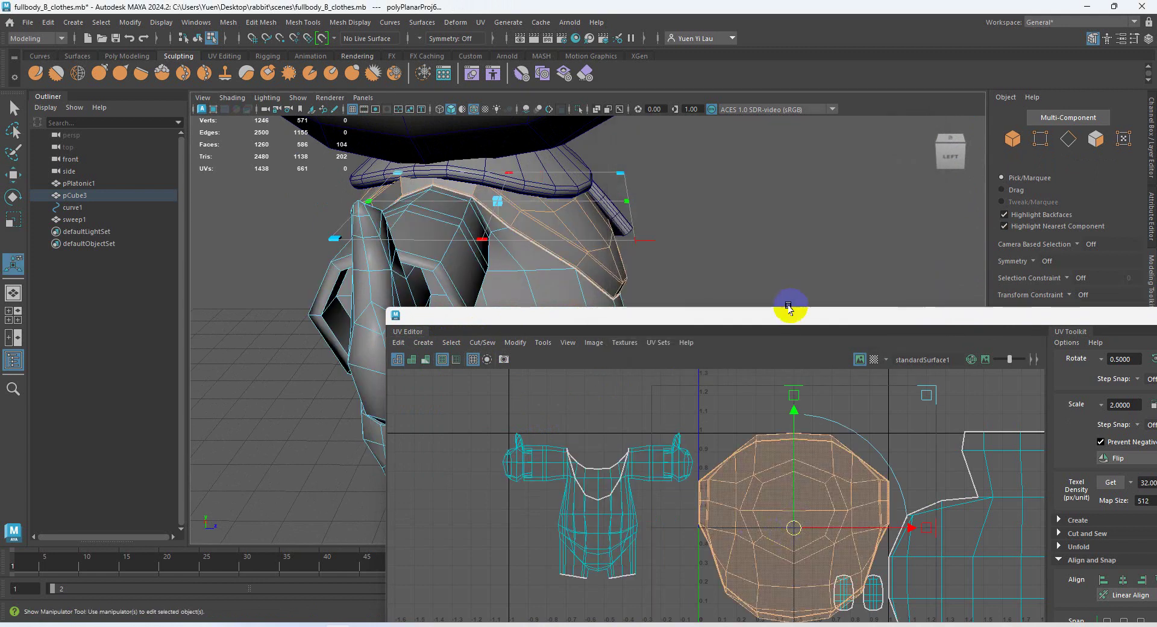
- Unfold the projected collar shell to correct its stretched proportions
left_click_drag(789, 308, 680, 207)
left_click(405, 243)
left_click(426, 613)
left_click(782, 333)
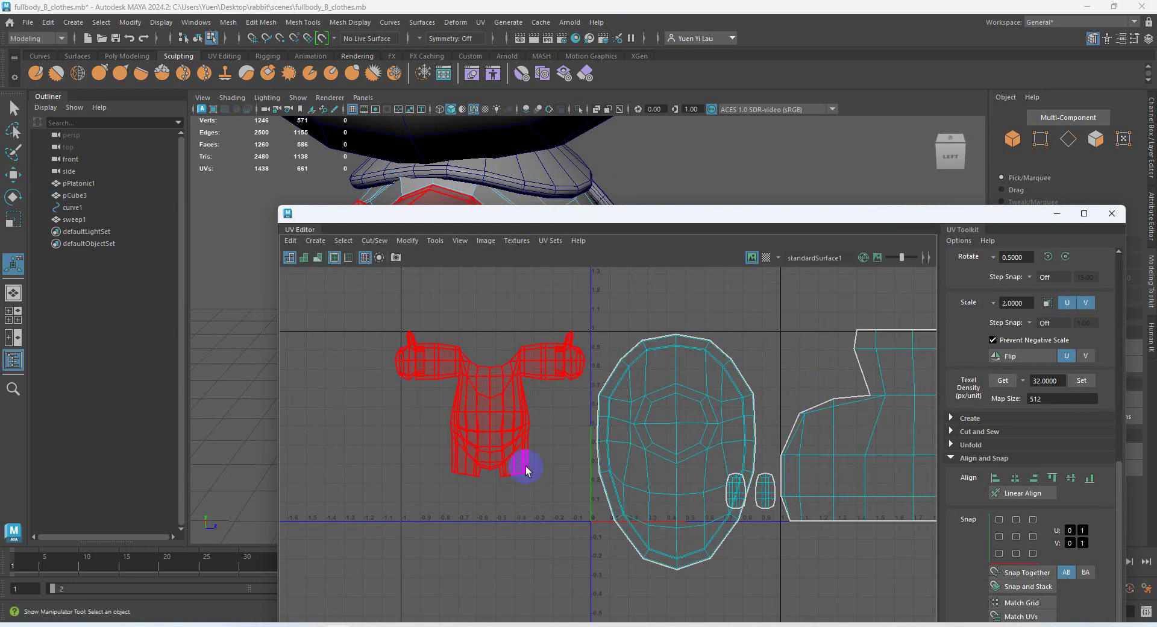
- Return to object selection and select all the character's meshes to show their UV shells together in the UV Editor
middle_click_drag(718, 421, 573, 353, "alt")
left_click(567, 369)
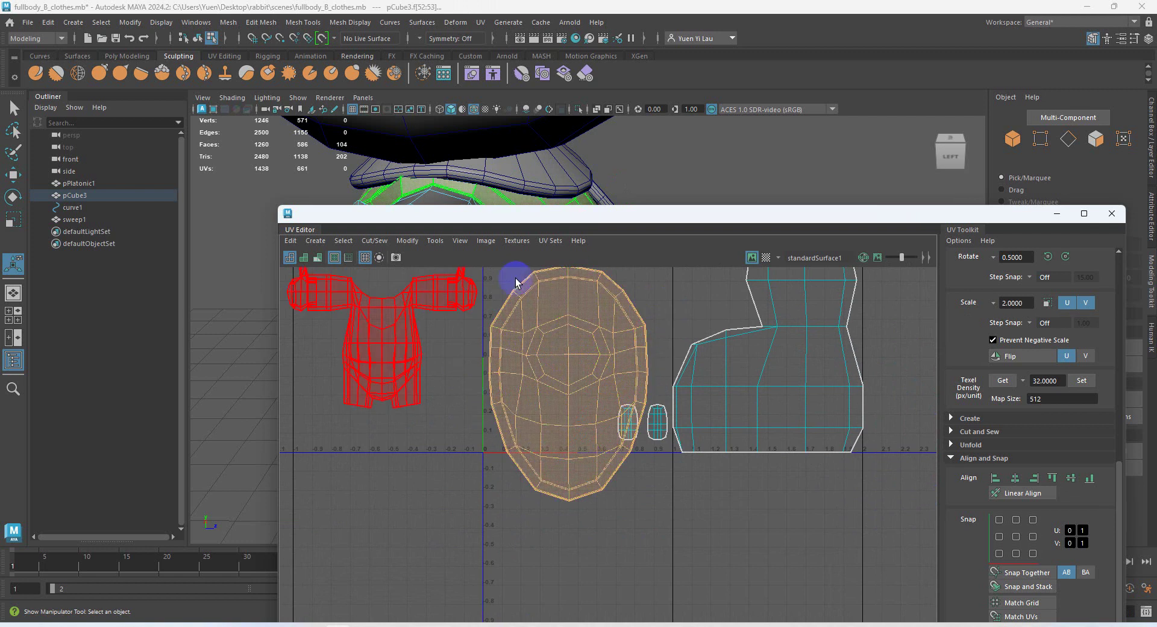
left_click(395, 354, "shift")
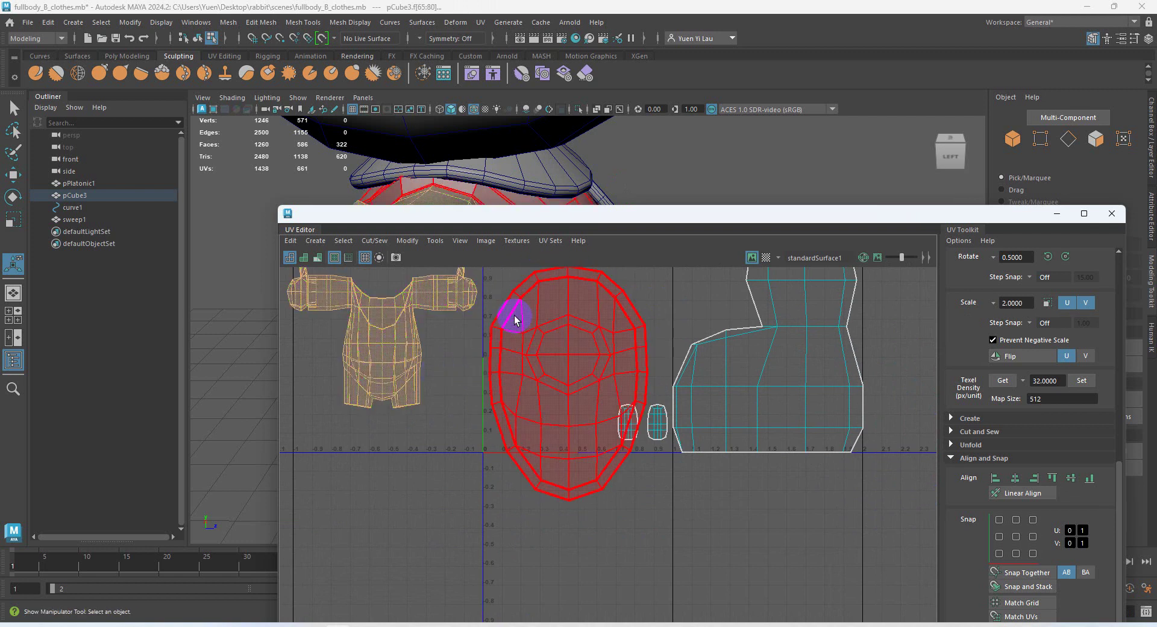
left_click_drag(517, 212, 517, 345)
scroll(532, 316, "down", 3)
left_click_drag(583, 291, 543, 279, "alt")
right_click(544, 278)
right_click_drag(587, 259, 594, 260)
left_click_drag(663, 314, 493, 150)
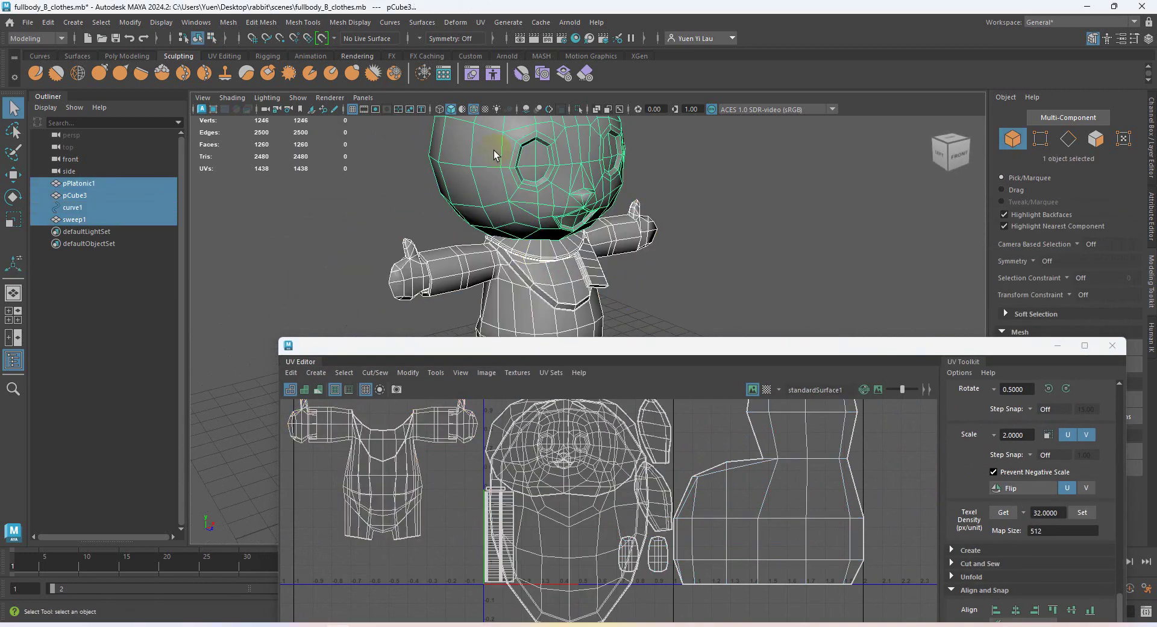
scroll(603, 451, "down", 2)
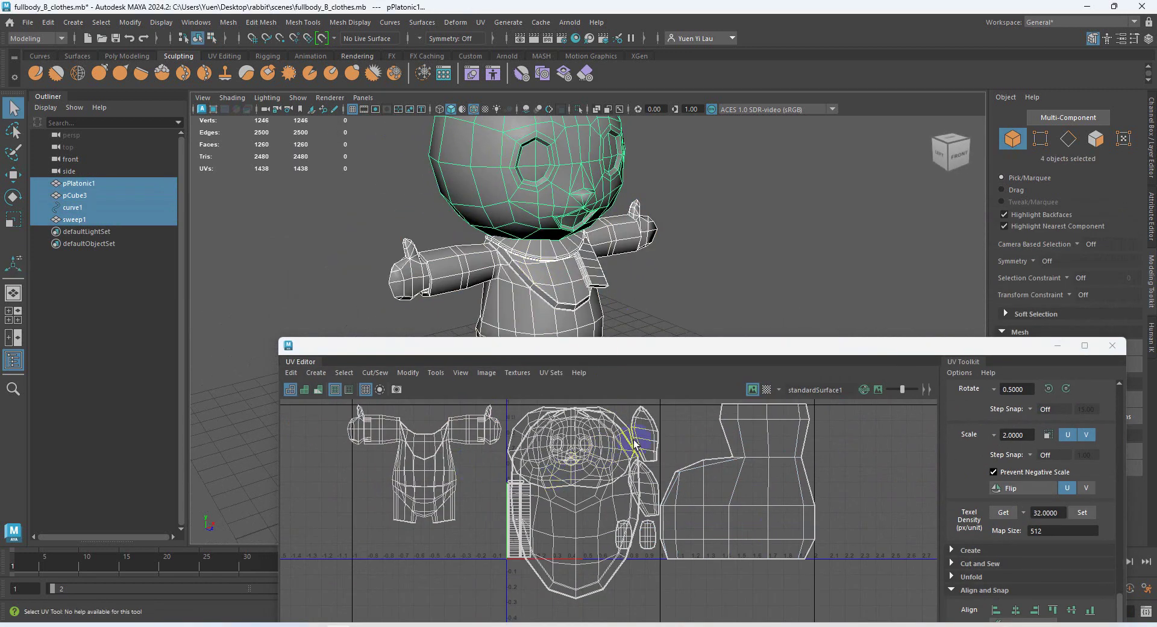
left_click_drag(689, 350, 669, 202)
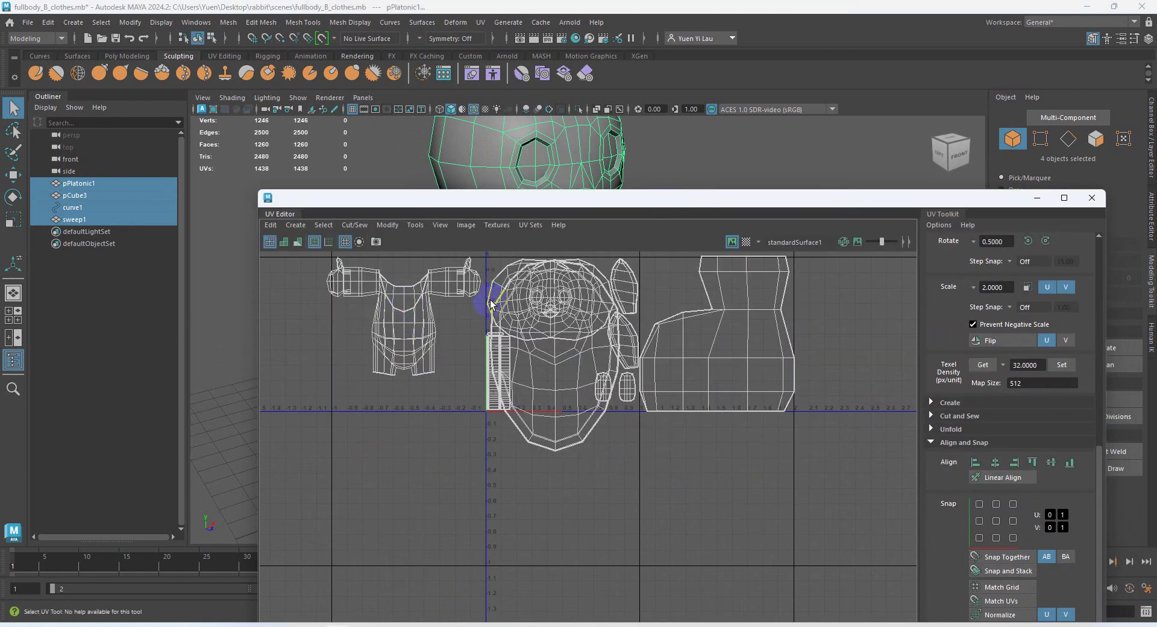
- Scale down the collar shell and place it below the head shell, beside the scarf strip
right_click(566, 306)
left_click(524, 294)
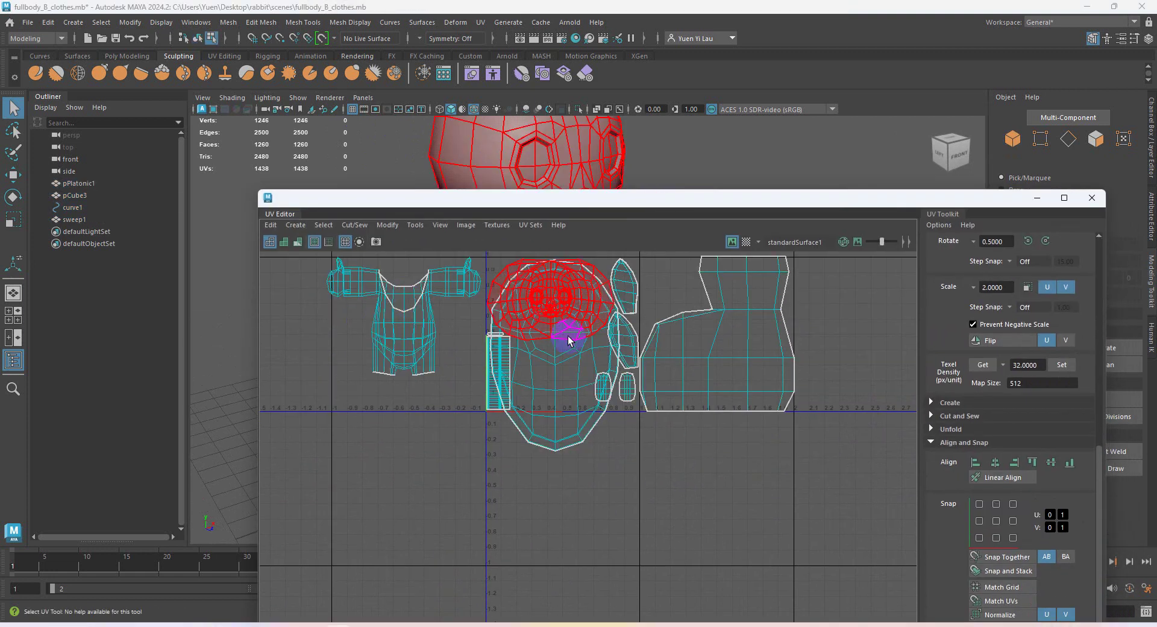
left_click(550, 320)
key("r")
left_click_drag(547, 363, 530, 386)
key("w")
key("r")
key("w")
key("r")
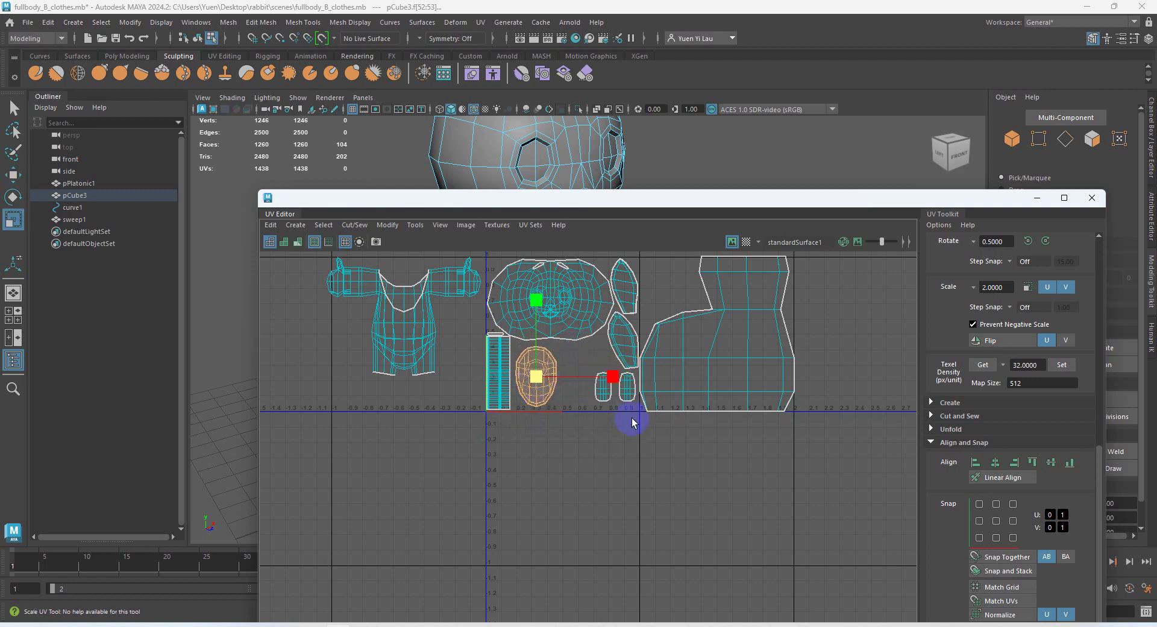
- Scale down the stacked half-foot shells and place them between the collar shell and the sole shells
left_click(749, 300)
left_click_drag(729, 331, 537, 435)
key("w")
key("r")
scroll(587, 389, "up", 8)
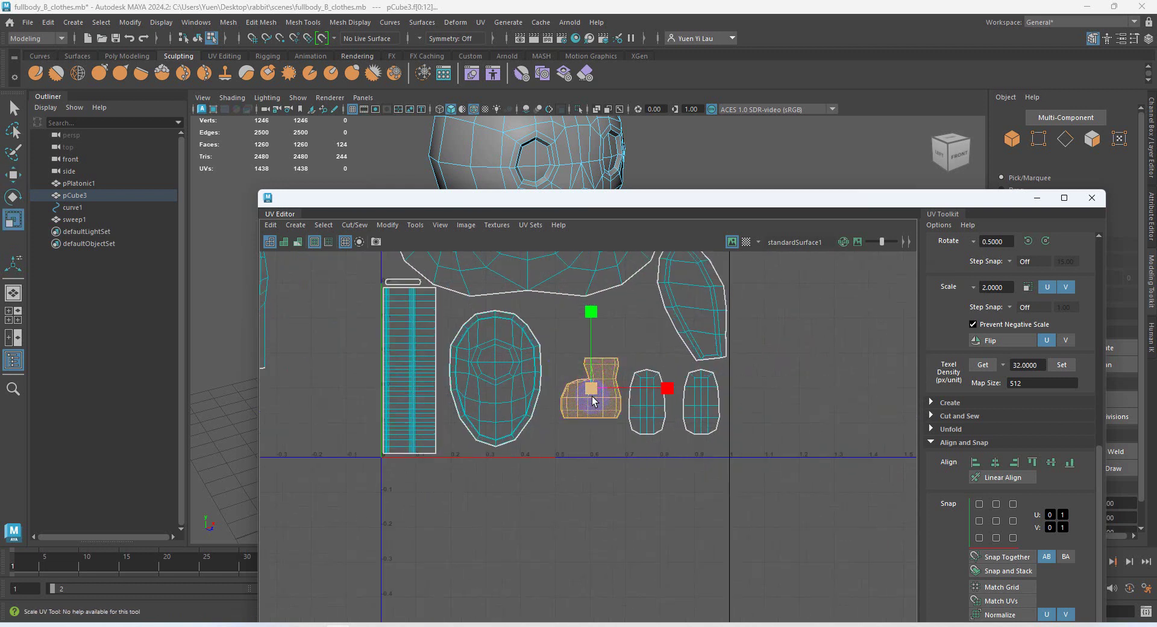
left_click_drag(590, 391, 562, 424)
key("w")
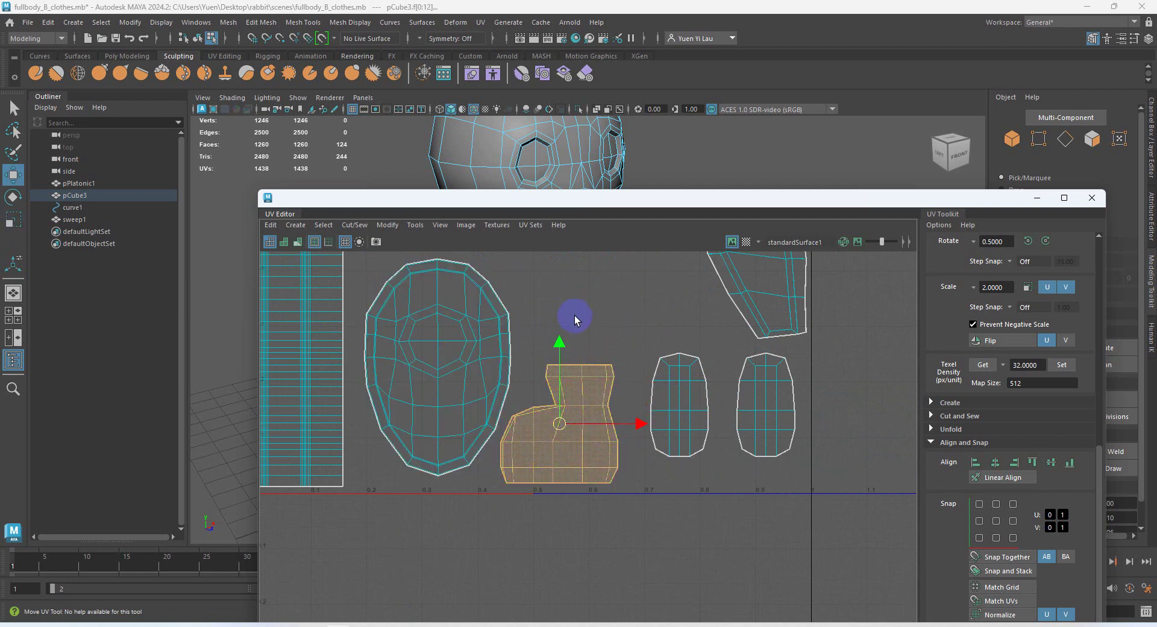
- Examine the body shell outside the 0-1 tile and the arrangement of the packed shells inside it
scroll(553, 302, "up", 6)
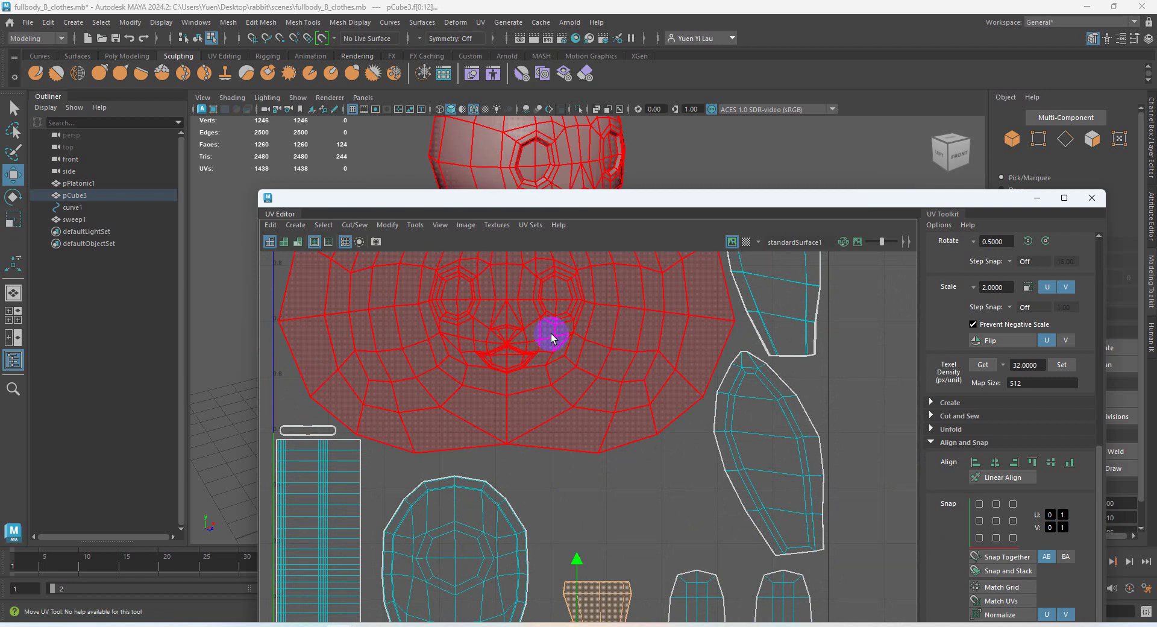
key("a")
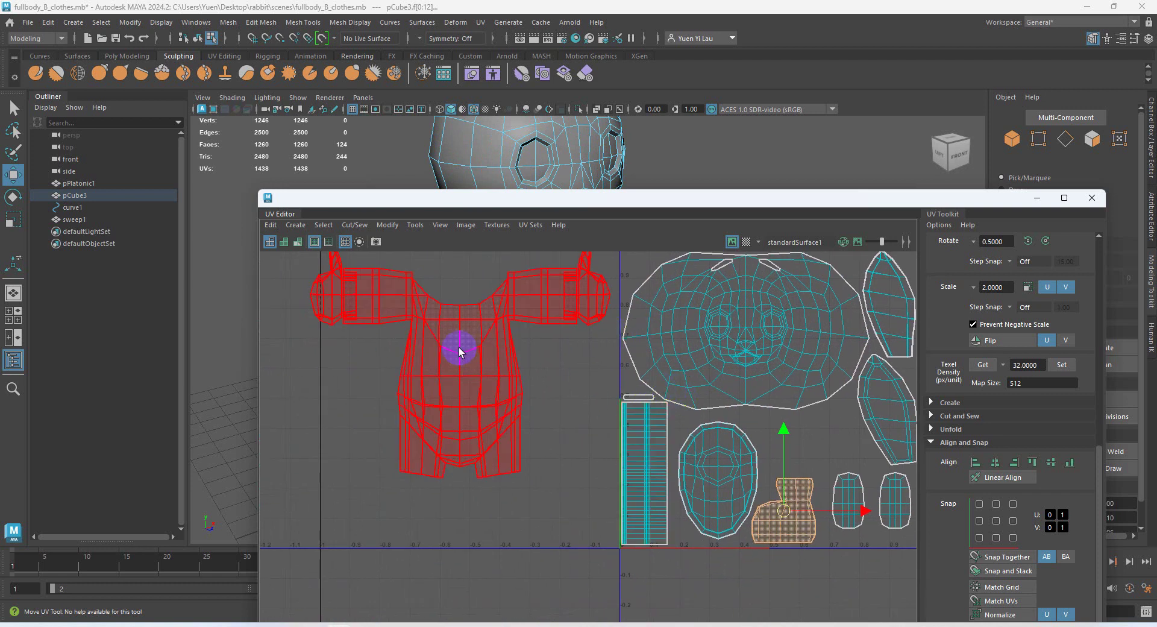
left_click_drag(405, 200, 393, 336)
left_click_drag(512, 258, 522, 247, "alt")
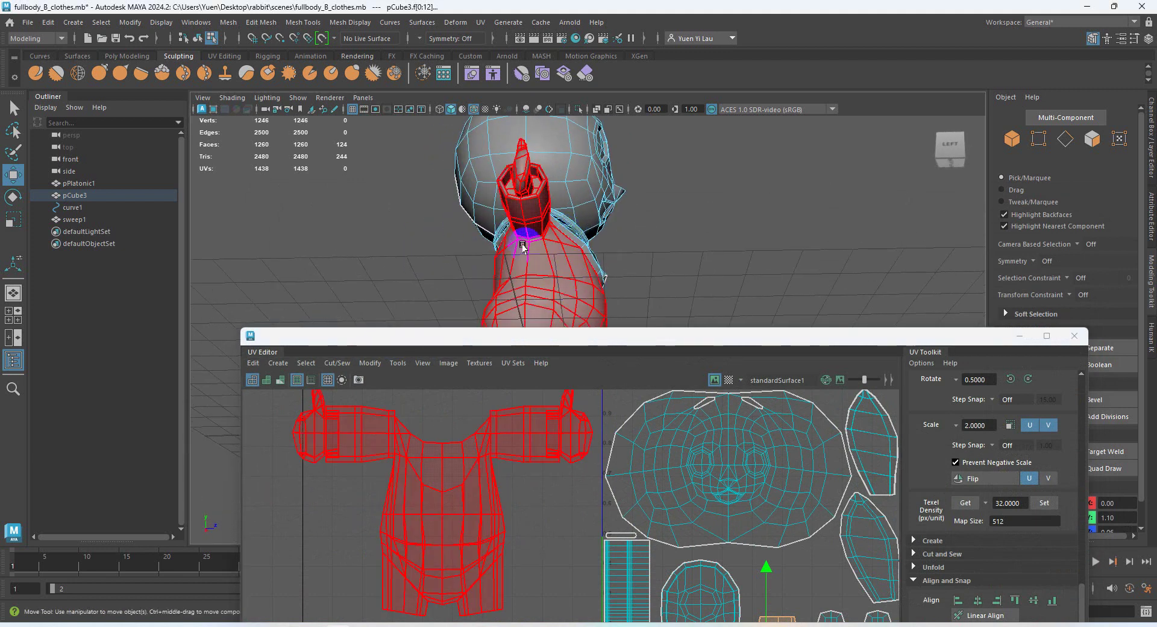
left_click_drag(527, 329, 485, 162)
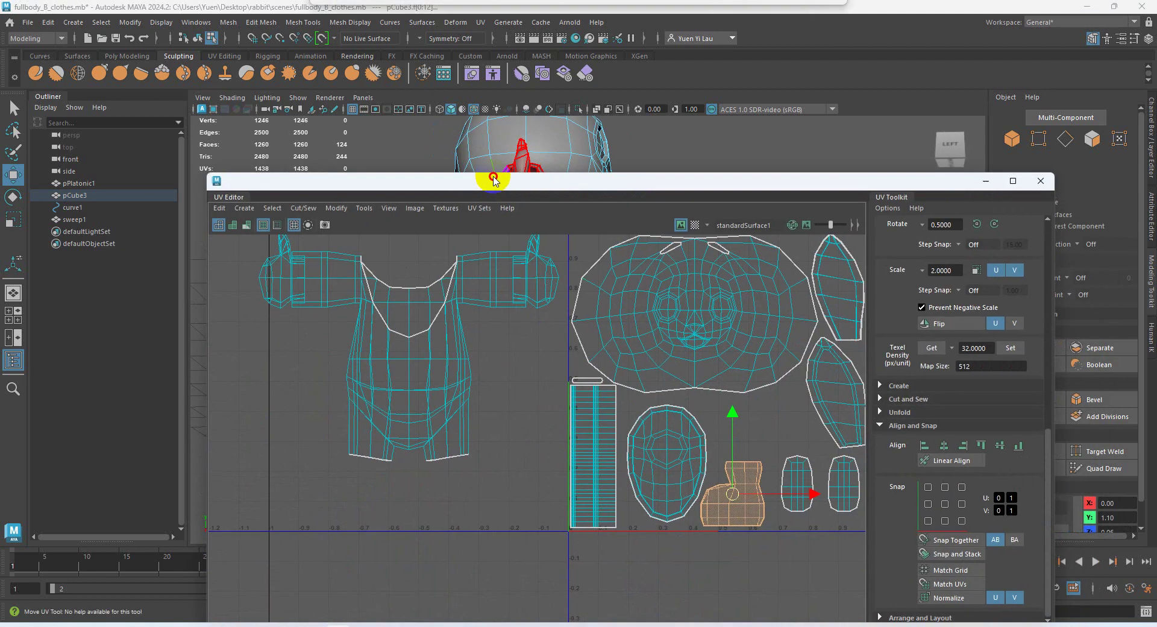
left_click(299, 195)
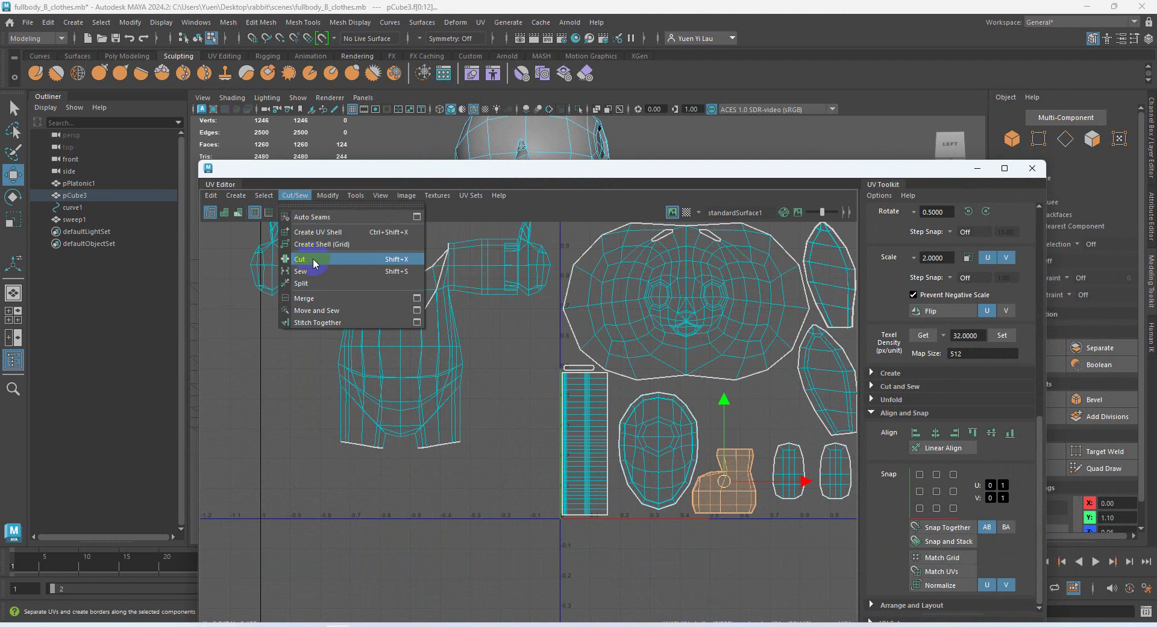
left_click(504, 315)
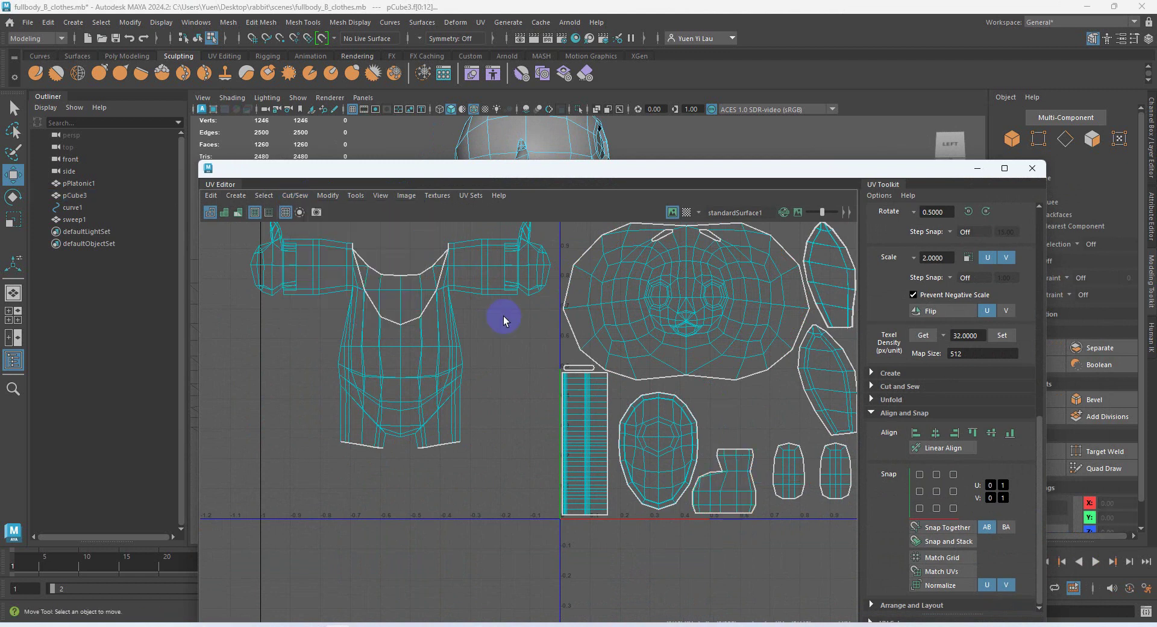
middle_click_drag(686, 342, 555, 390, "alt")
left_click_drag(779, 267, 439, 579)
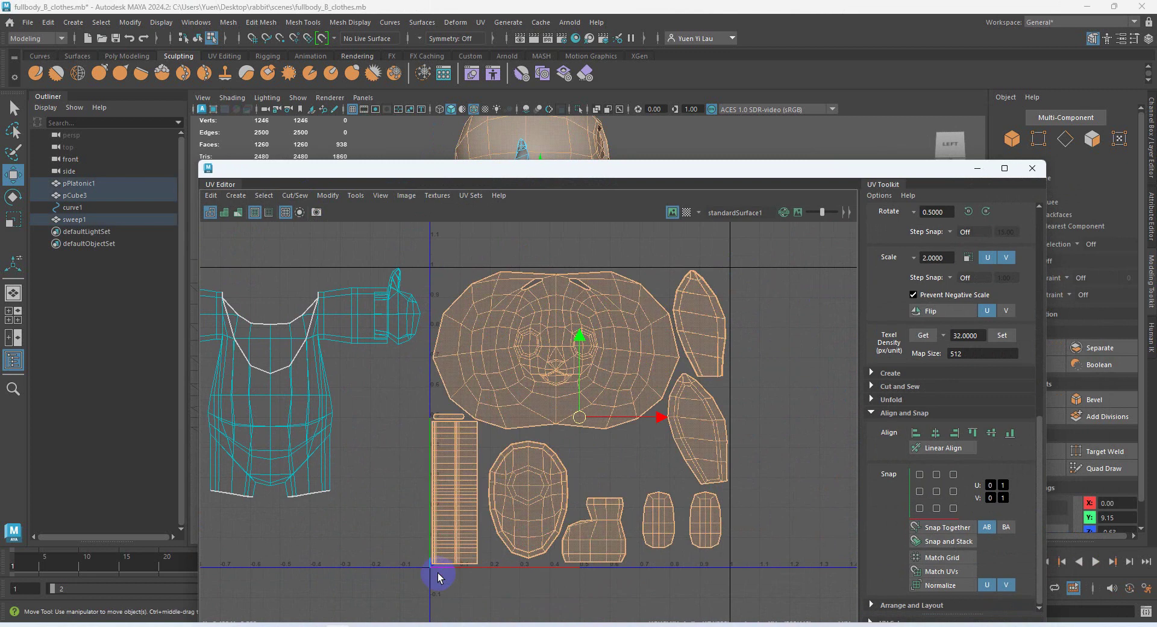
left_click(447, 251)
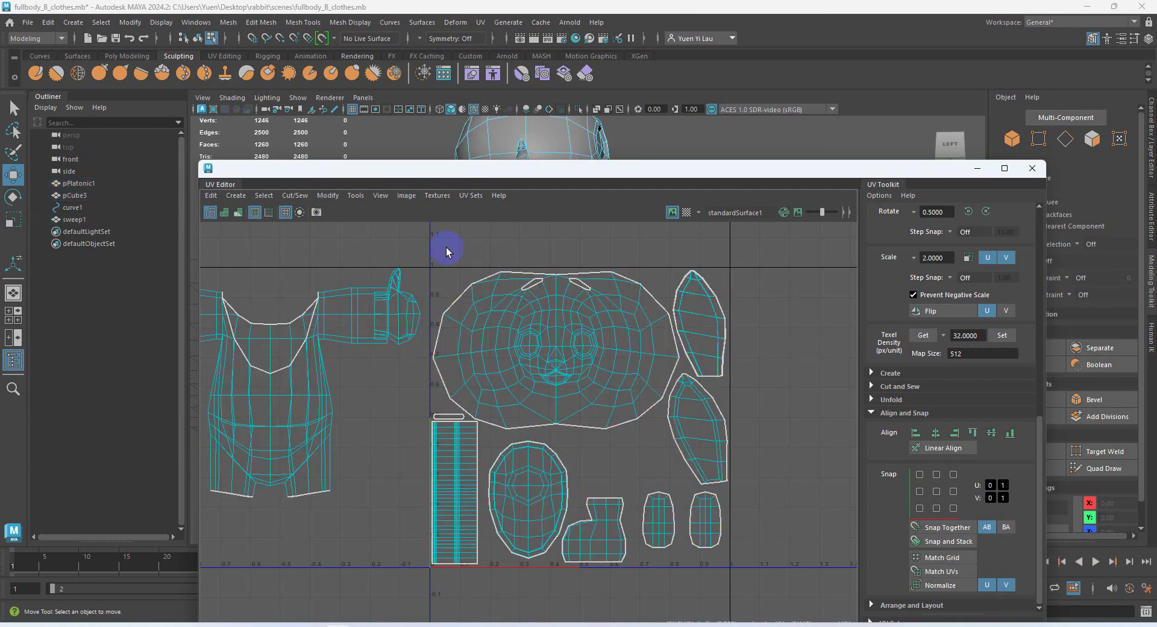
- Open the UV snapshot options and set the output to PNG format at 1024 x 1024 px
left_click(316, 213)
left_click_drag(815, 175, 705, 174)
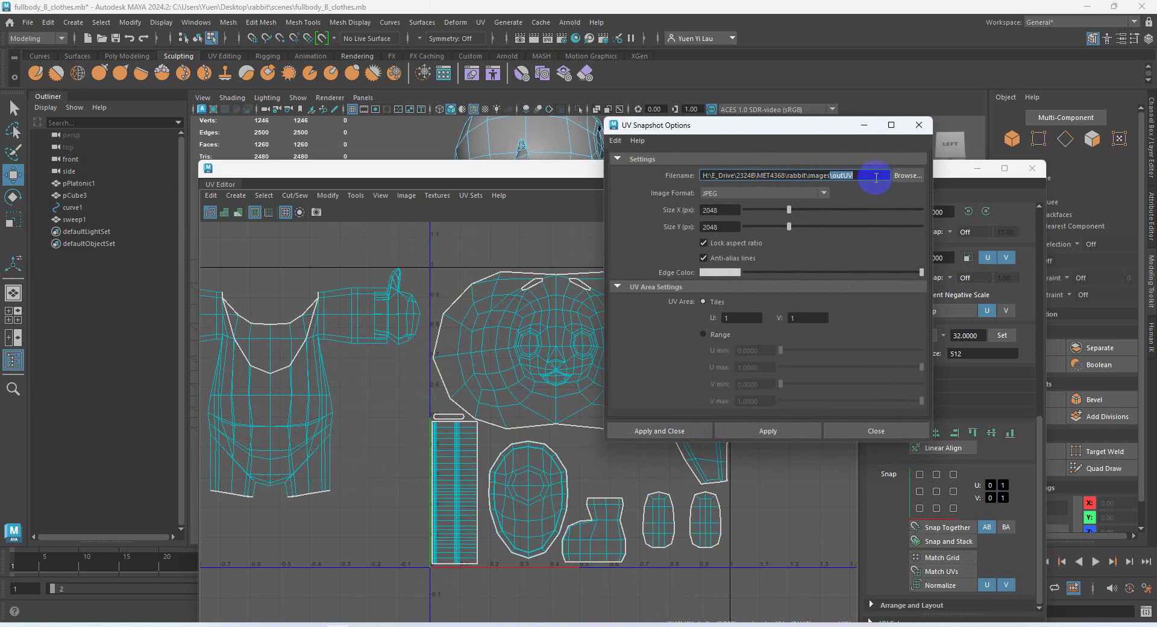
left_click(758, 194)
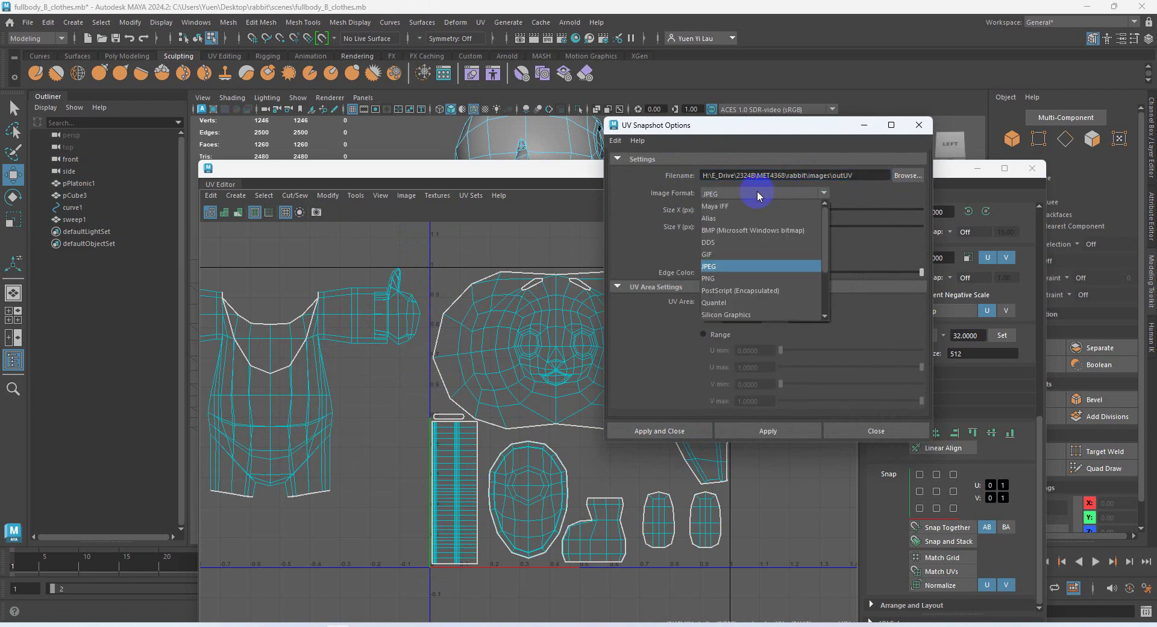
left_click(731, 267)
left_click(712, 194)
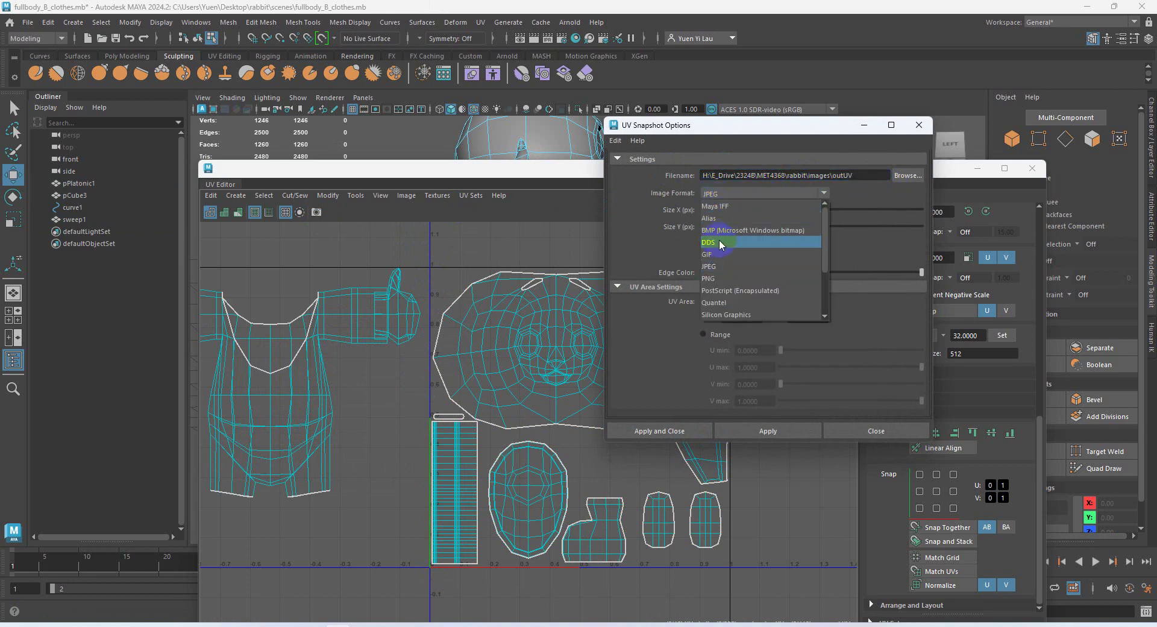
left_click(716, 281)
double_click(724, 211)
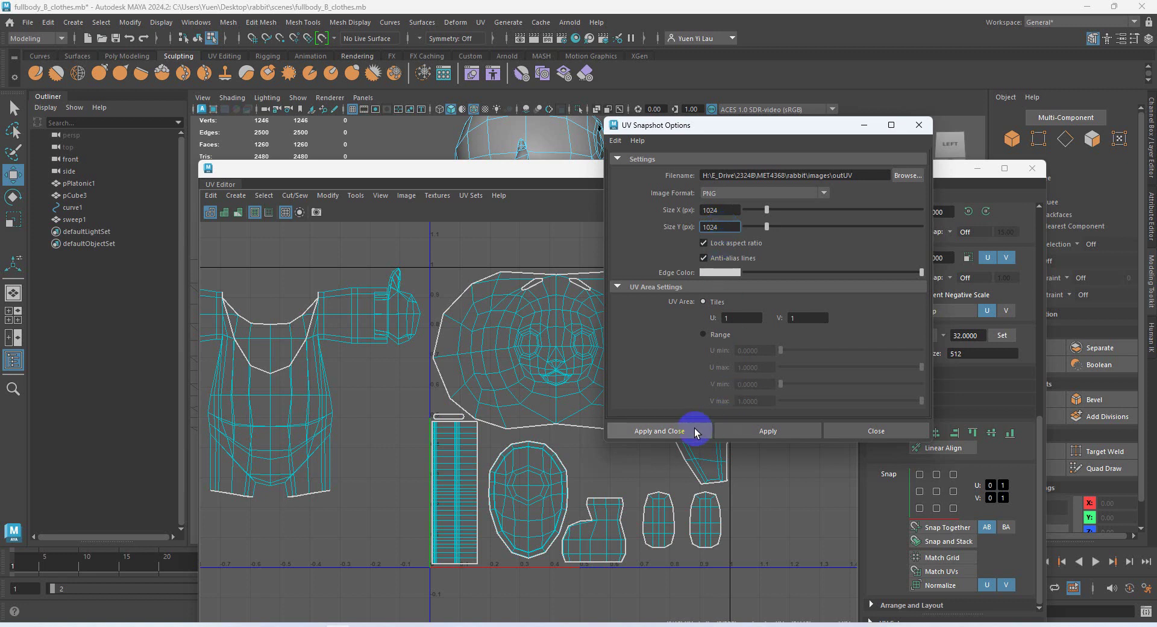
- Return to object selection and select all the rabbit's objects for the UV snapshot
left_click(1082, 614)
left_click_drag(530, 168, 521, 293)
right_click(523, 288)
left_click(580, 260)
left_click(799, 131)
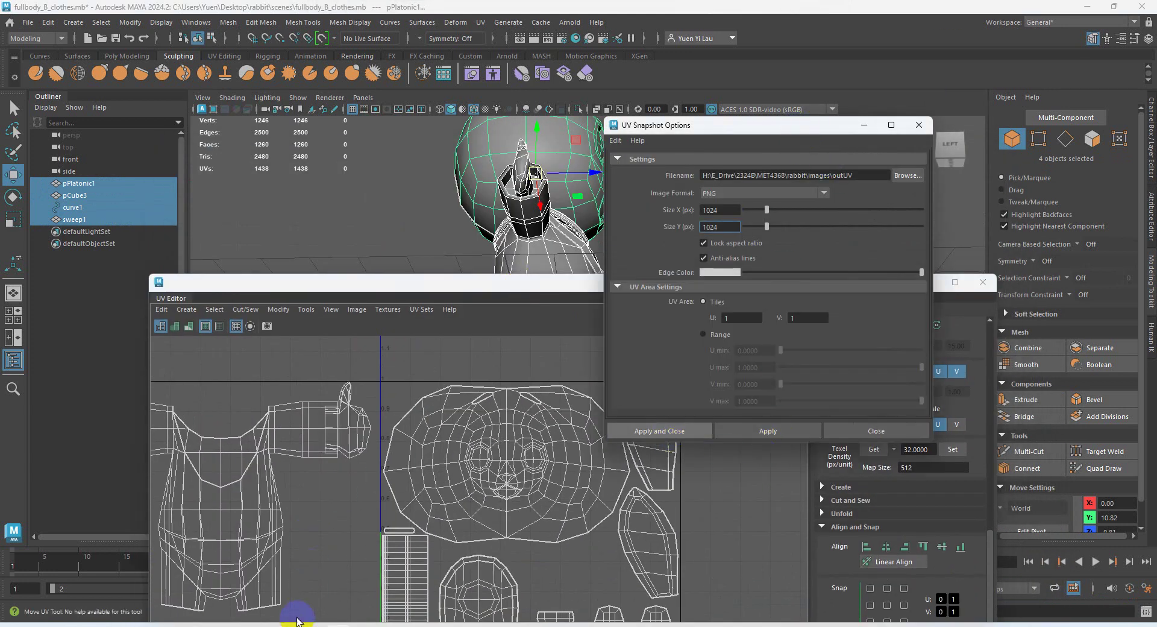
- Switch to File Explorer and open the images folder inside the rabbit project folder
mouse_move(329, 621)
left_click(323, 576)
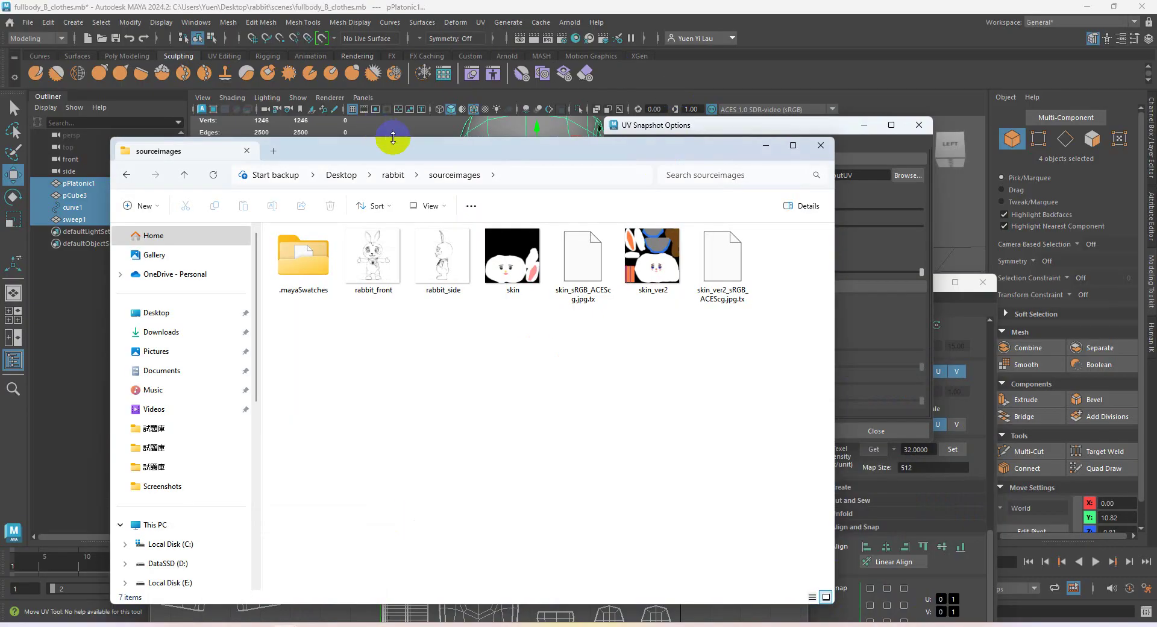
key("alt+Up")
double_click(414, 247)
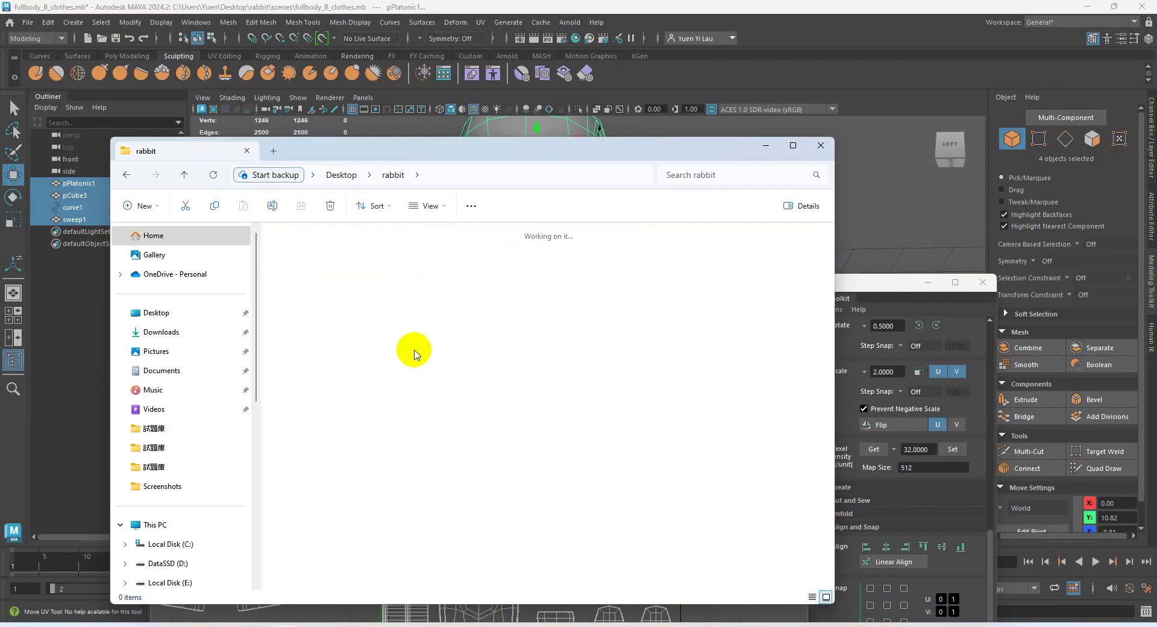
- Switch back to Maya and browse to the desktop's rabbit\images folder as the UV snapshot's save location
left_click(891, 284)
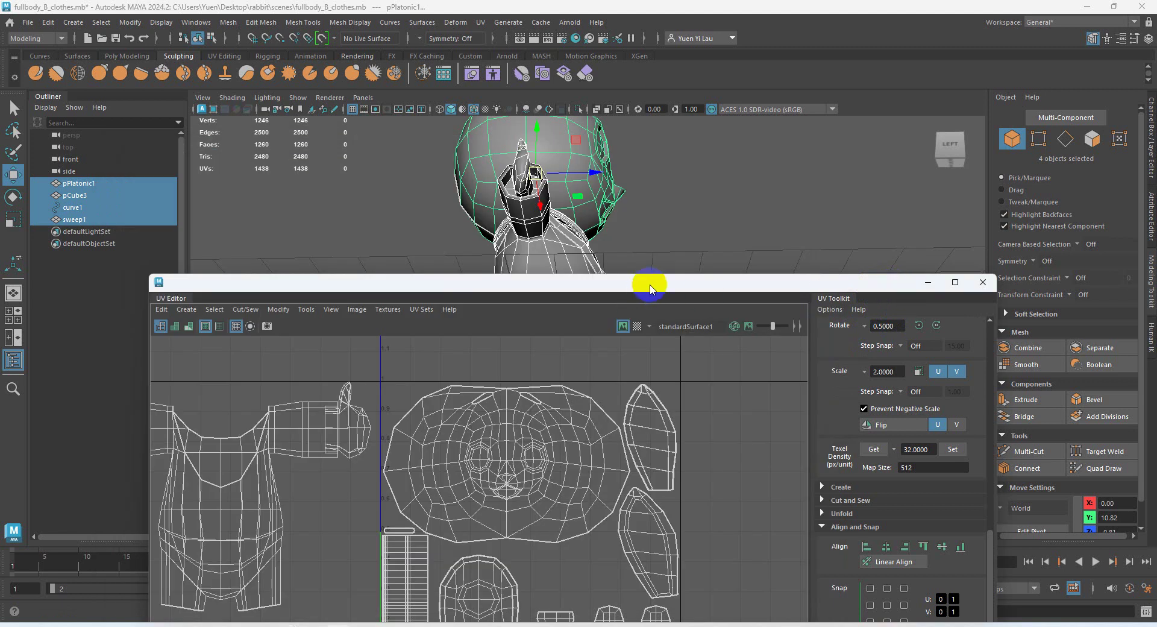
left_click_drag(649, 289, 702, 205)
left_click(323, 245)
left_click(801, 176)
left_click(908, 175)
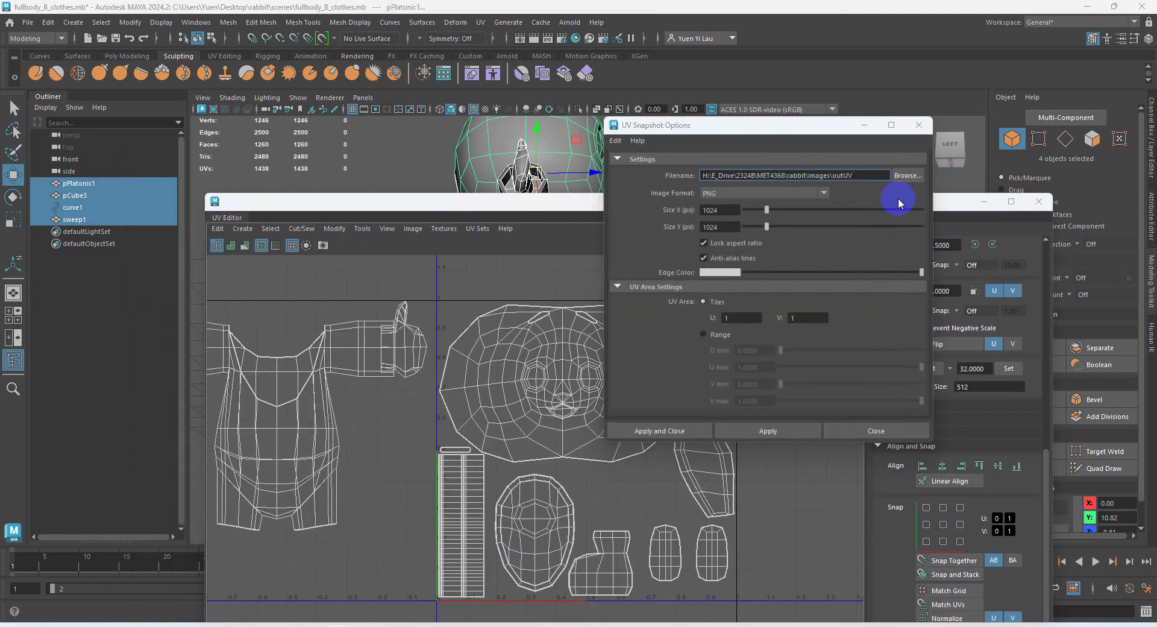
left_click(152, 190)
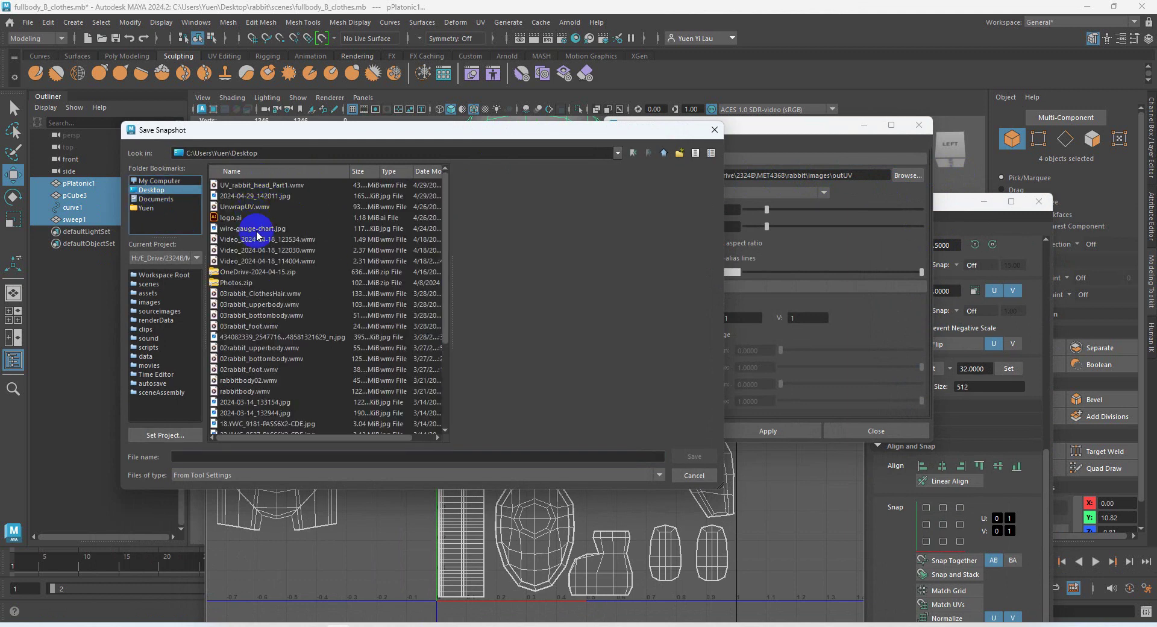
scroll(271, 277, "down", 4)
left_click(235, 414)
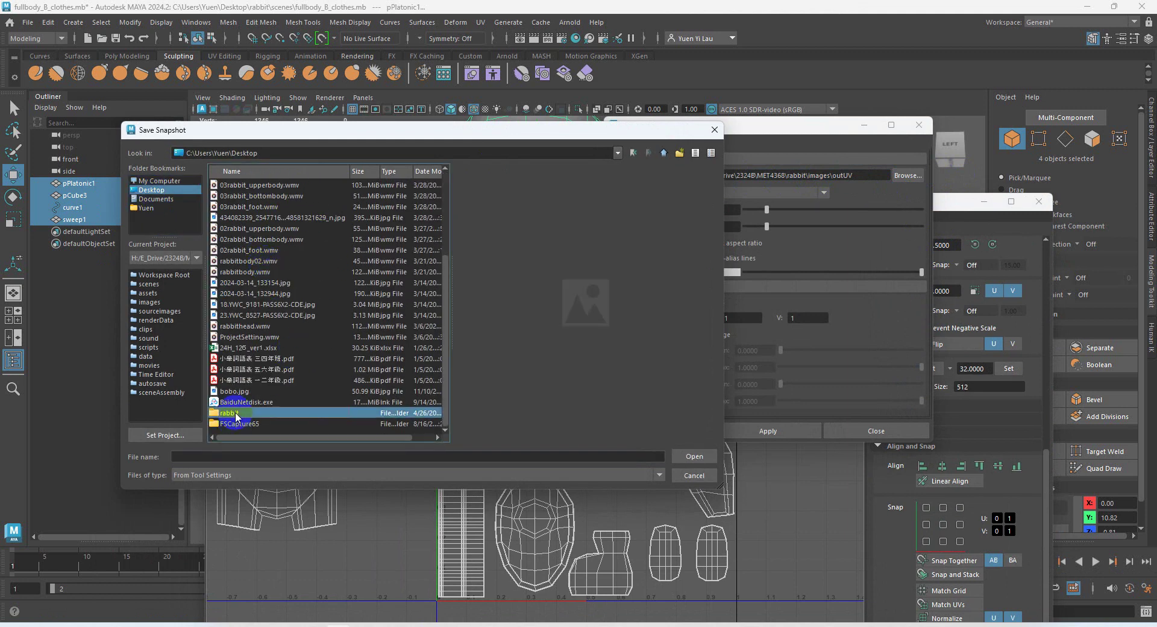
double_click(235, 413)
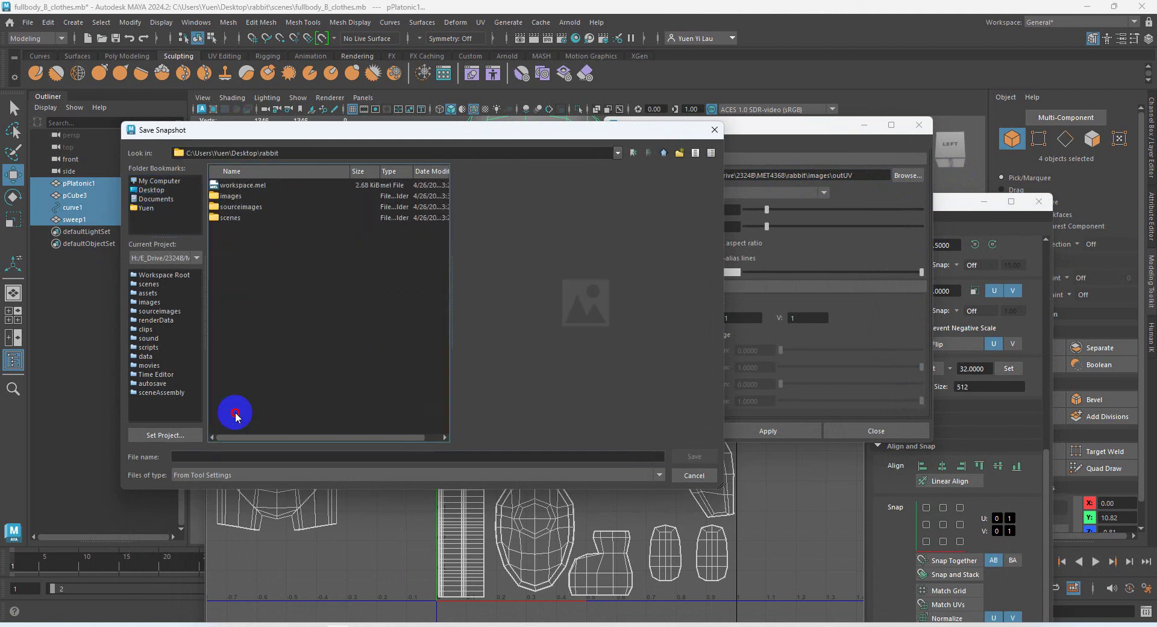
left_click(236, 197)
double_click(237, 203)
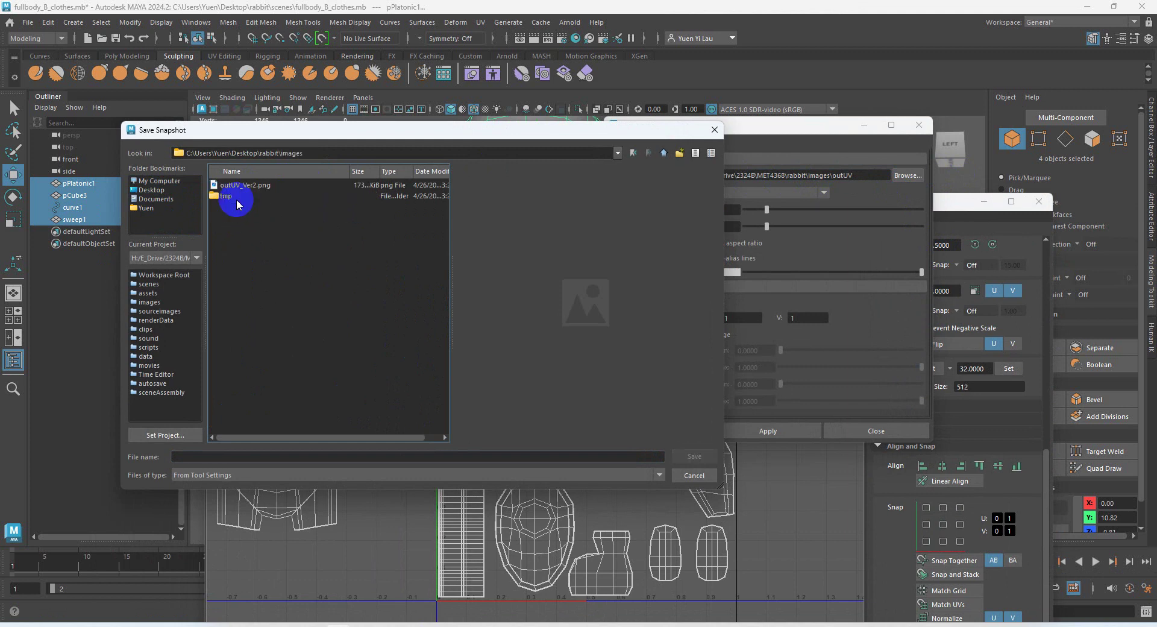
- Name the snapshot file outUV and export the UV snapshot
left_click(306, 456)
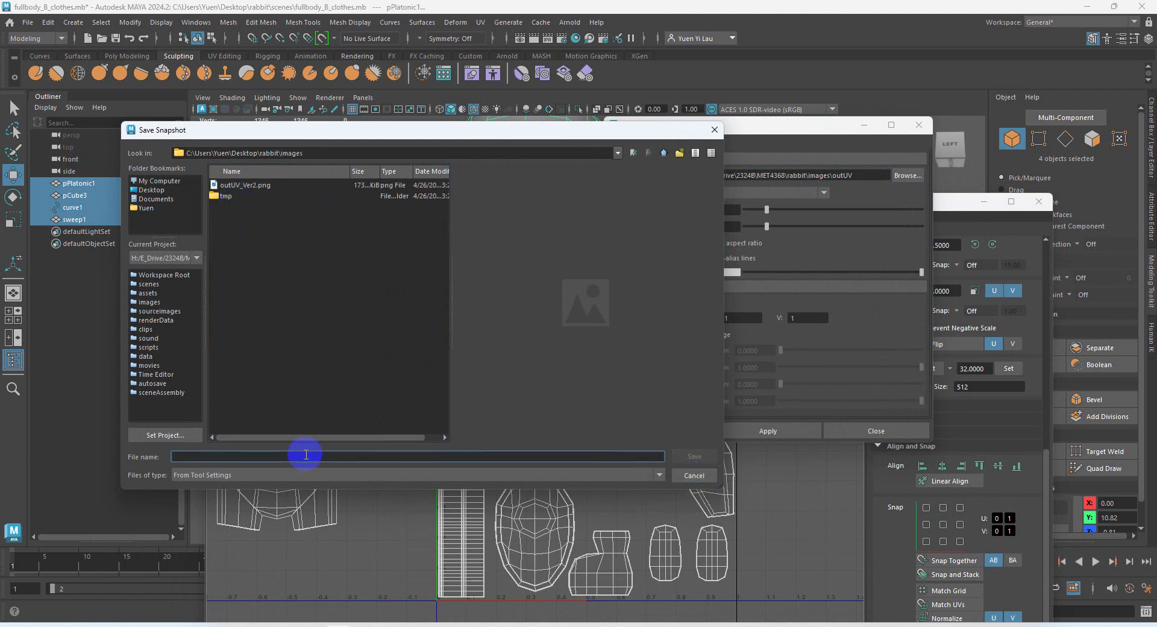
type("outUV")
key("Return")
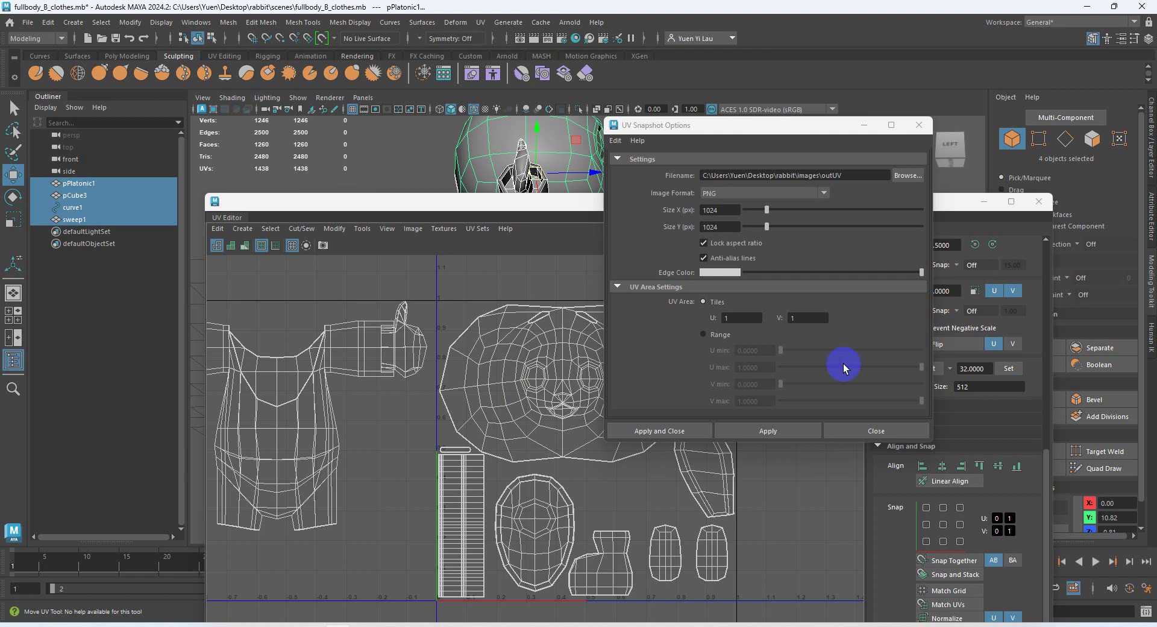
left_click(675, 431)
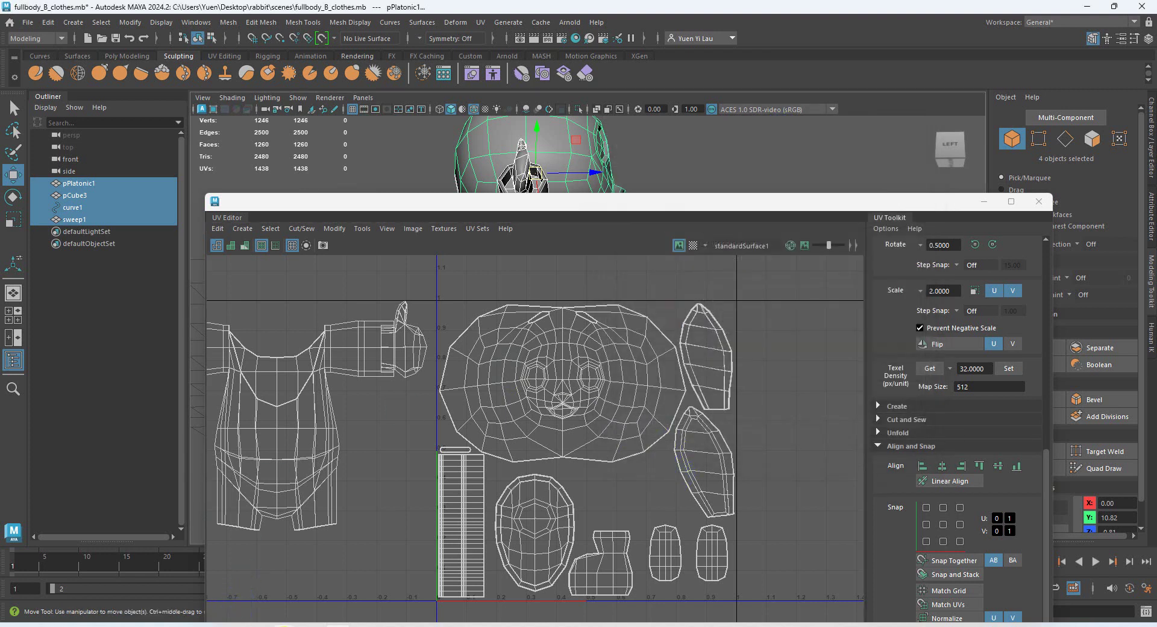
- Switch to File Explorer's images folder and open the exported outUV image in Photoshop
left_click(284, 624)
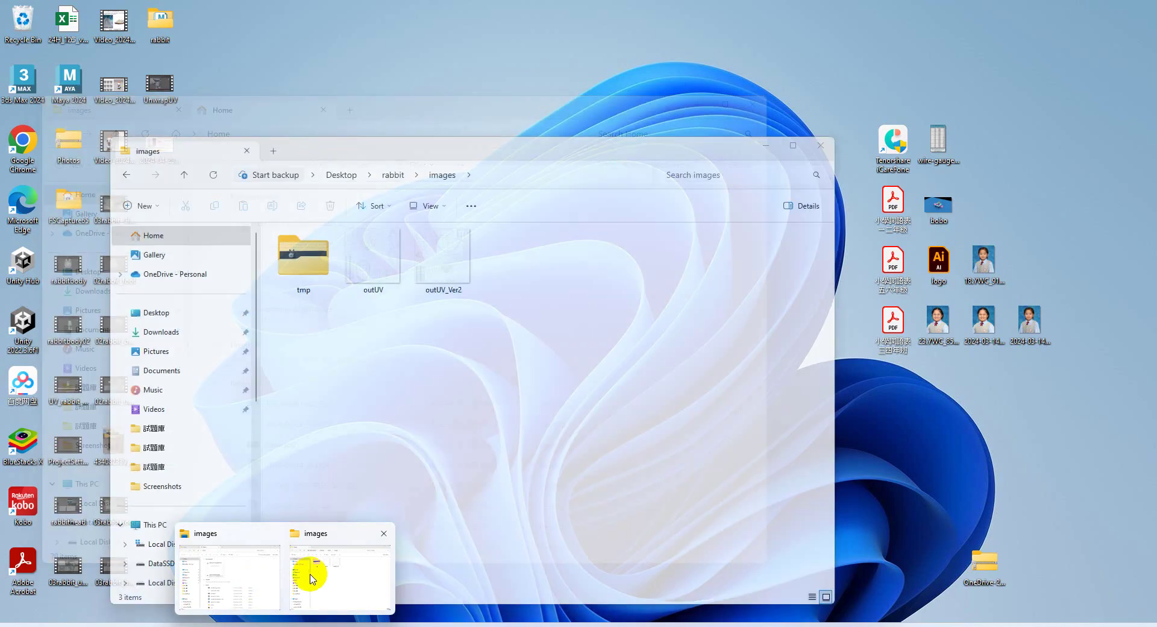
left_click(305, 573)
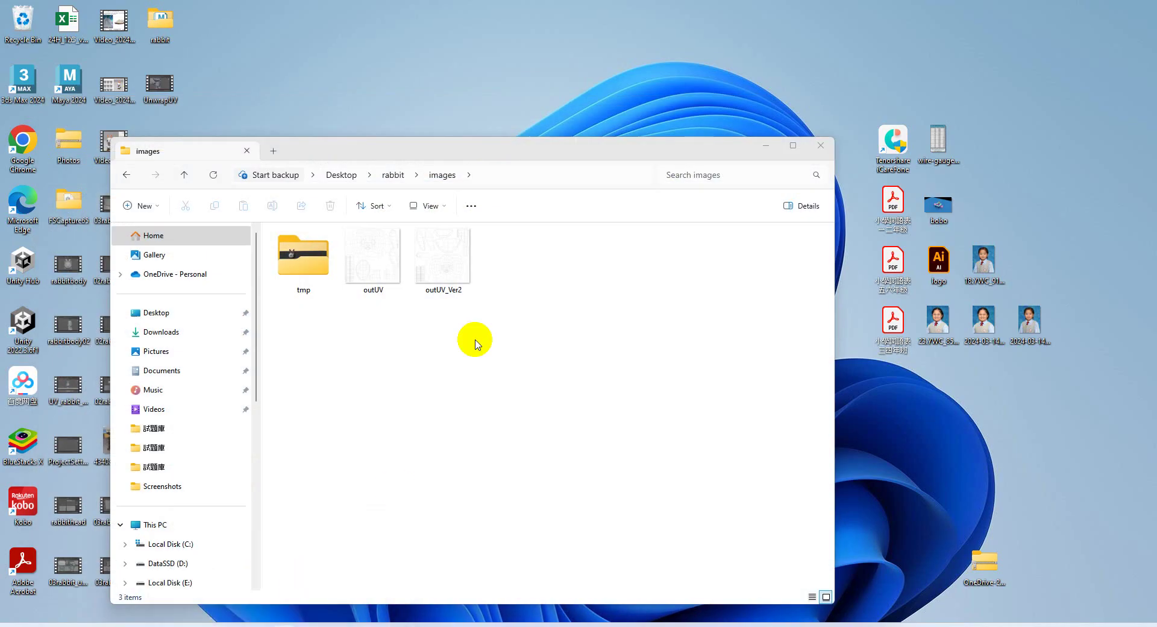
left_click(382, 269)
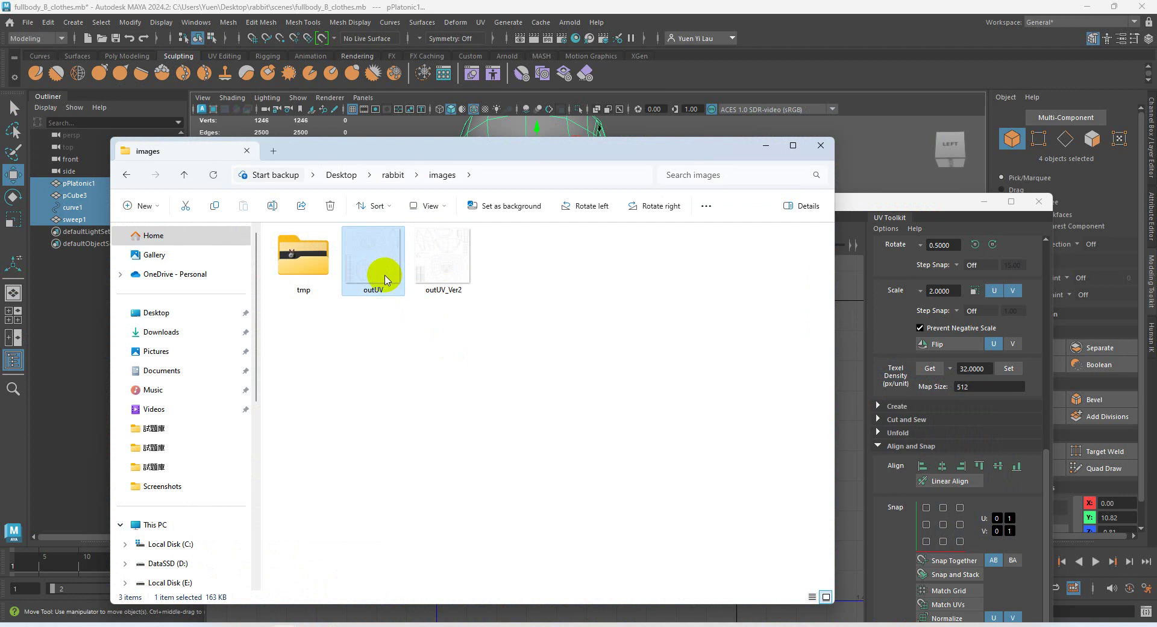
left_click_drag(385, 278, 570, 65)
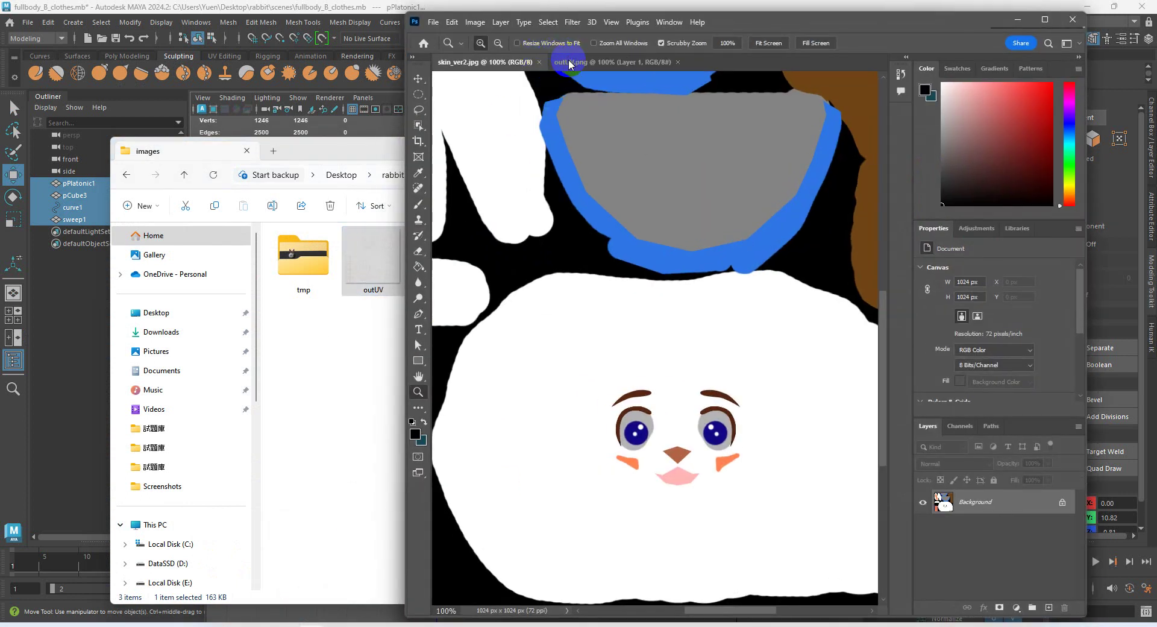
left_click(569, 62)
- Add a new layer beneath the UV wireframe layer and fill it with black
left_click(1049, 608)
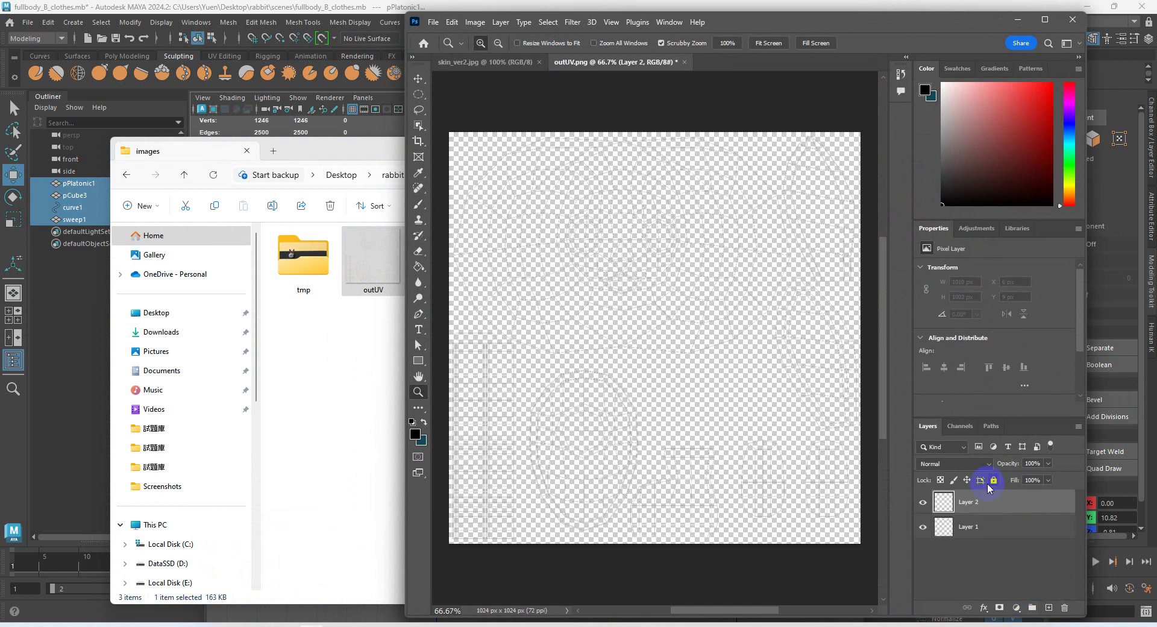
left_click_drag(987, 539, 987, 540)
left_click(418, 266)
left_click(615, 271)
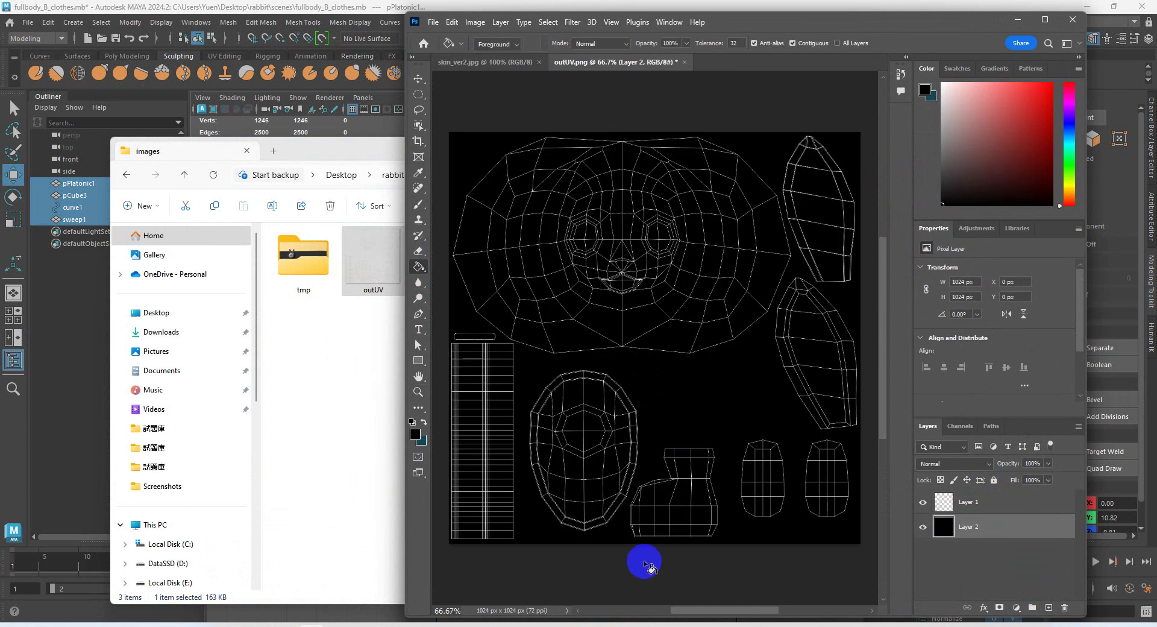
- Check the UV layout in Maya and return to the outUV image in Photoshop
left_click(360, 261)
left_click(300, 152)
left_click(317, 15)
left_click(422, 206)
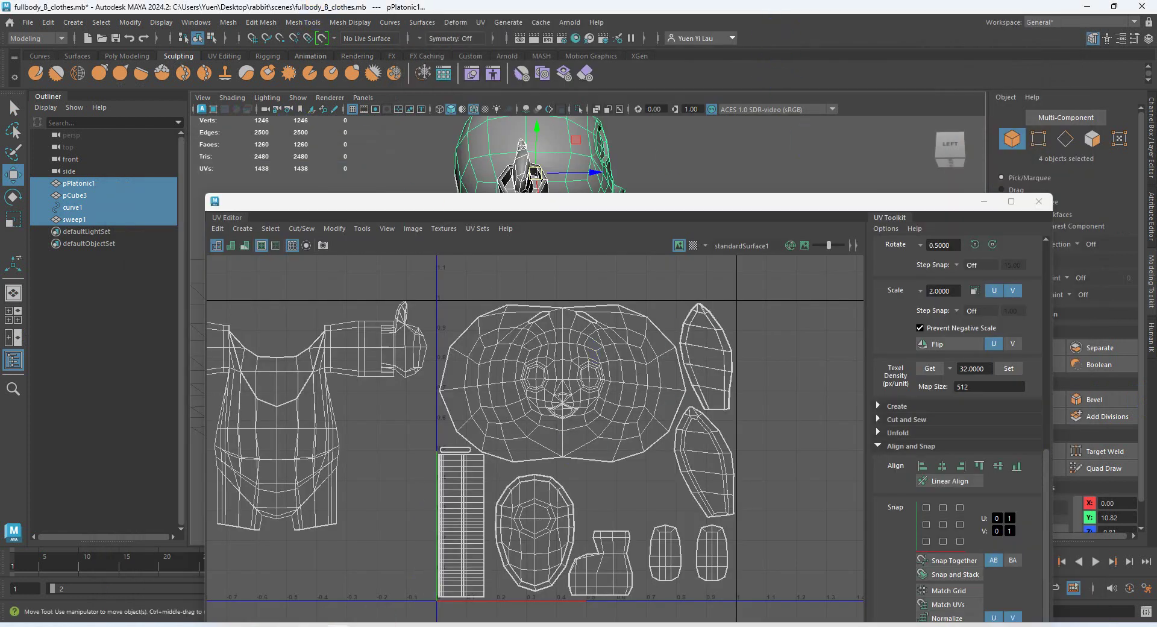
left_click(318, 625)
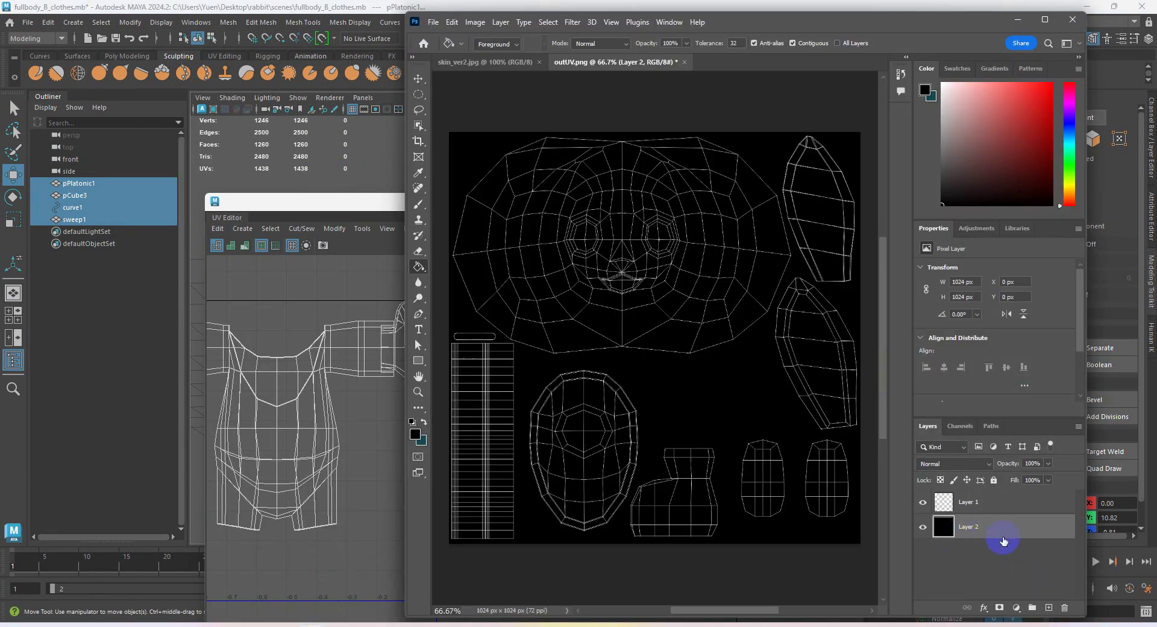
- Add a new layer above the UV wireframe and ready the Brush tool with a muted pink foreground colour
left_click(1048, 606)
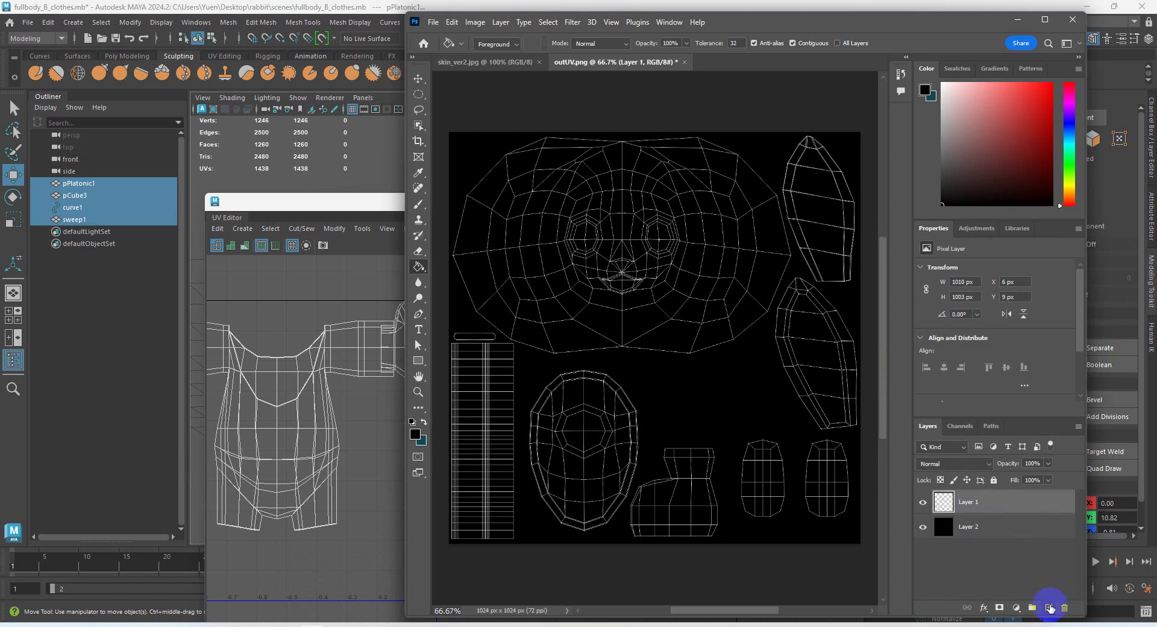
left_click(420, 202)
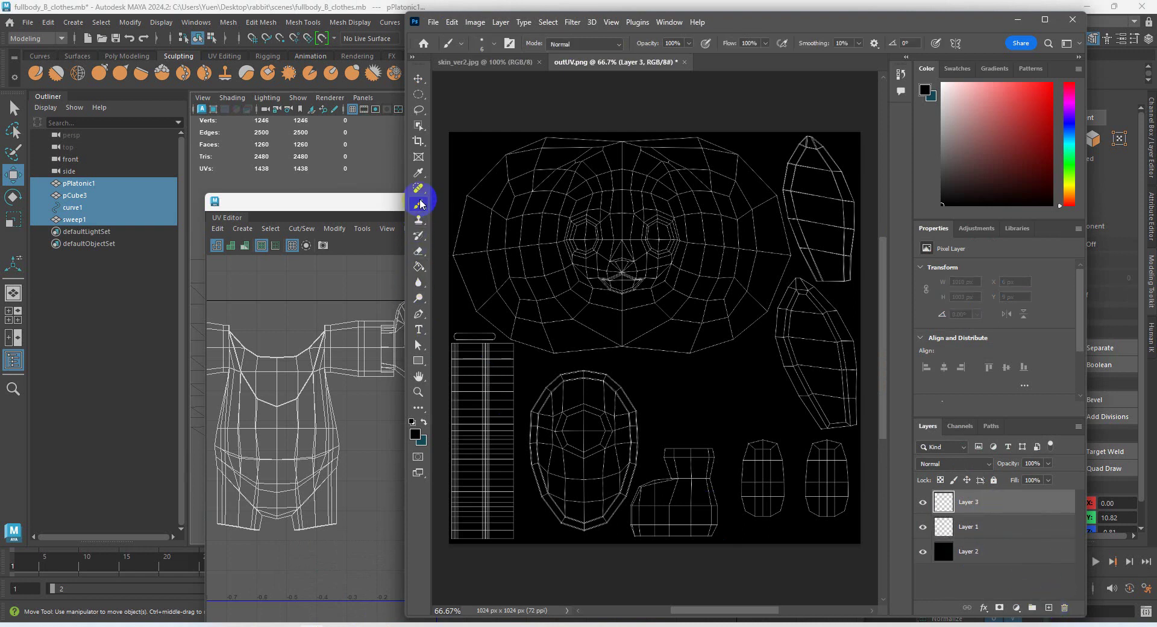
left_click(992, 106)
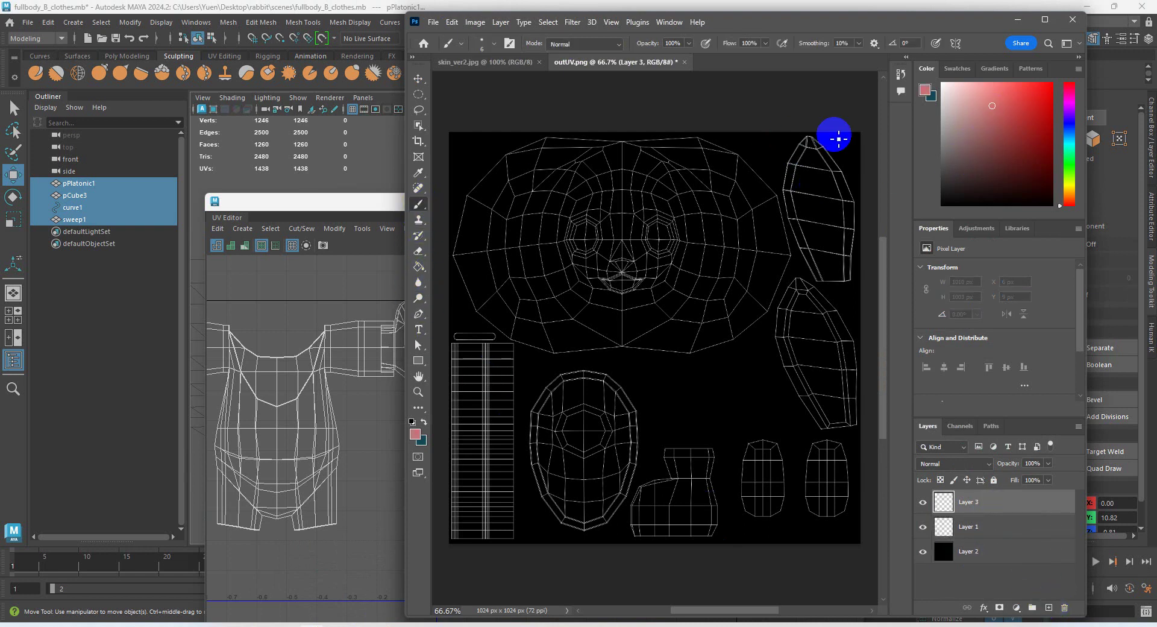
- Enlarge the brush size to 91 px
left_click(484, 42)
left_click_drag(518, 111, 559, 116)
- Try painting muted pink strokes over the face's UV shell on Layer 3 and undo them
mouse_move(715, 187)
left_mouse_down()
mouse_move(700, 247)
mouse_move(646, 194)
mouse_move(613, 242)
mouse_move(626, 282)
left_mouse_up()
left_click_drag(553, 272, 579, 274, "ctrl")
key("ctrl+z")
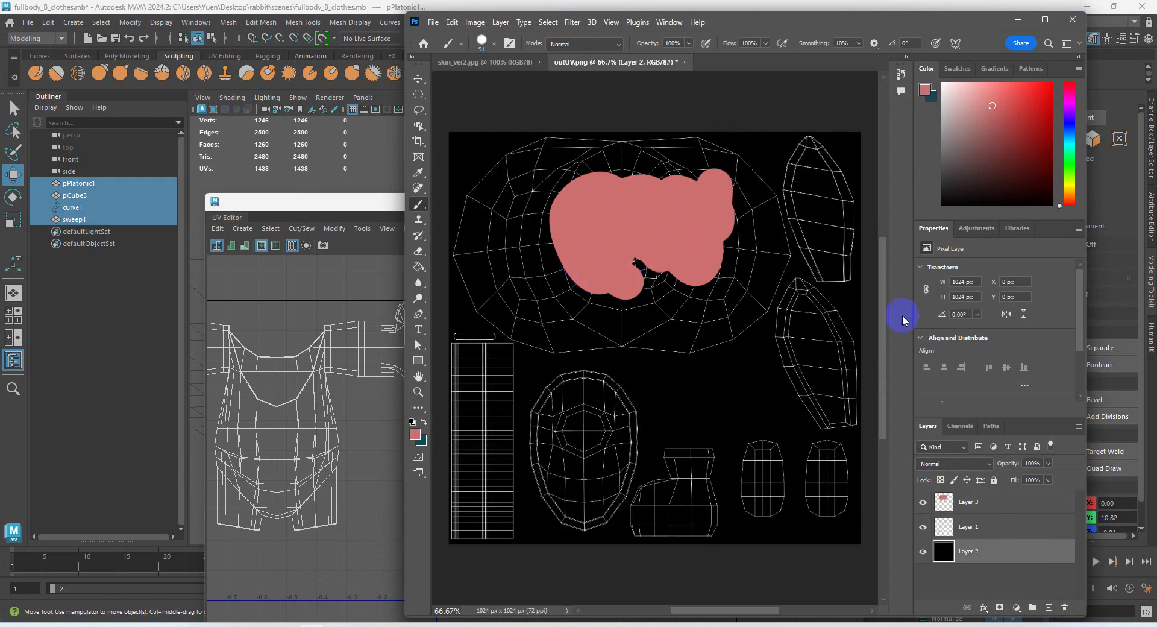
key("ctrl+z")
- Paint the upper ear's UV shell white on the black Layer 2 and hide the two layers above it
left_click_drag(1001, 105, 942, 83)
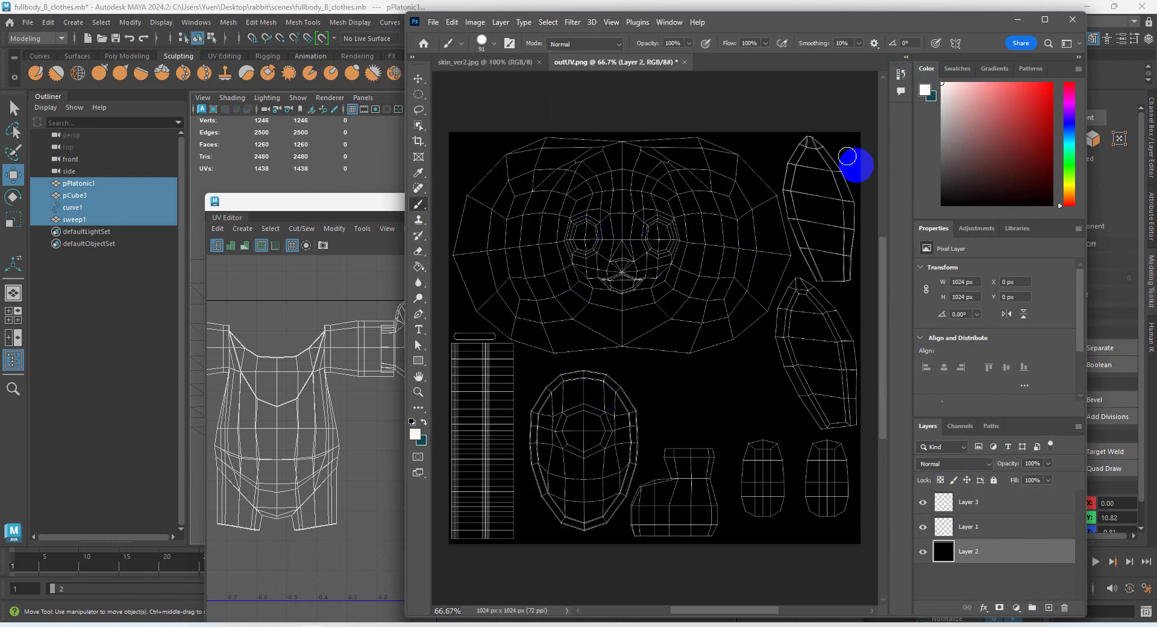
left_click(827, 276)
mouse_move(828, 276)
left_mouse_down()
mouse_move(803, 161)
mouse_move(839, 207)
mouse_move(832, 265)
mouse_move(782, 183)
left_mouse_up()
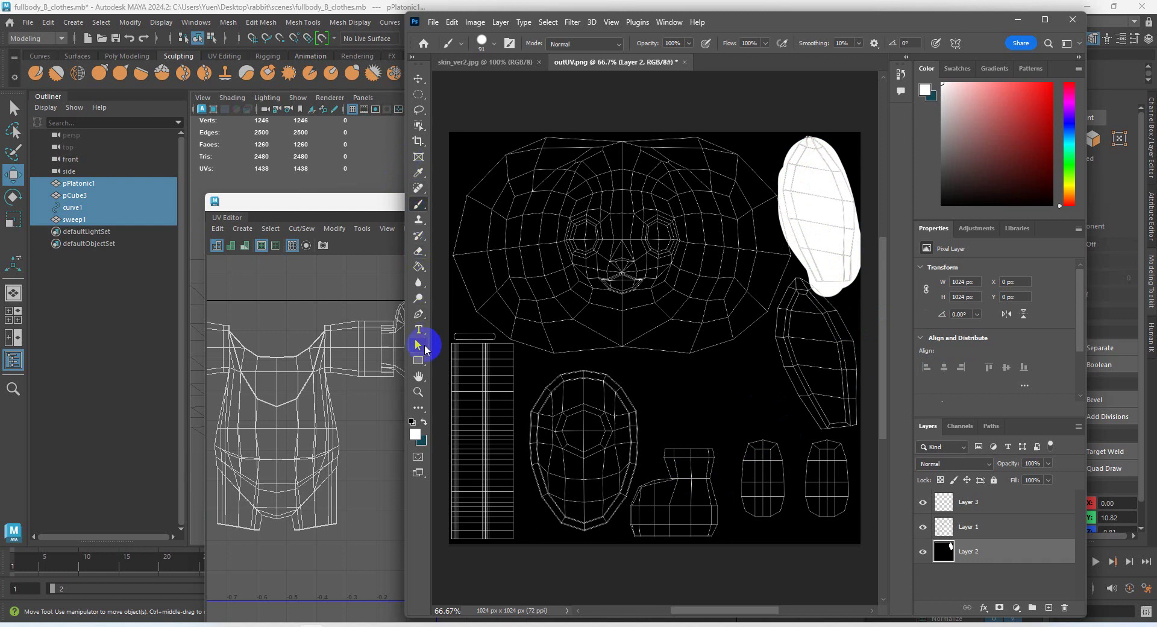
left_click(923, 527)
left_click(923, 502)
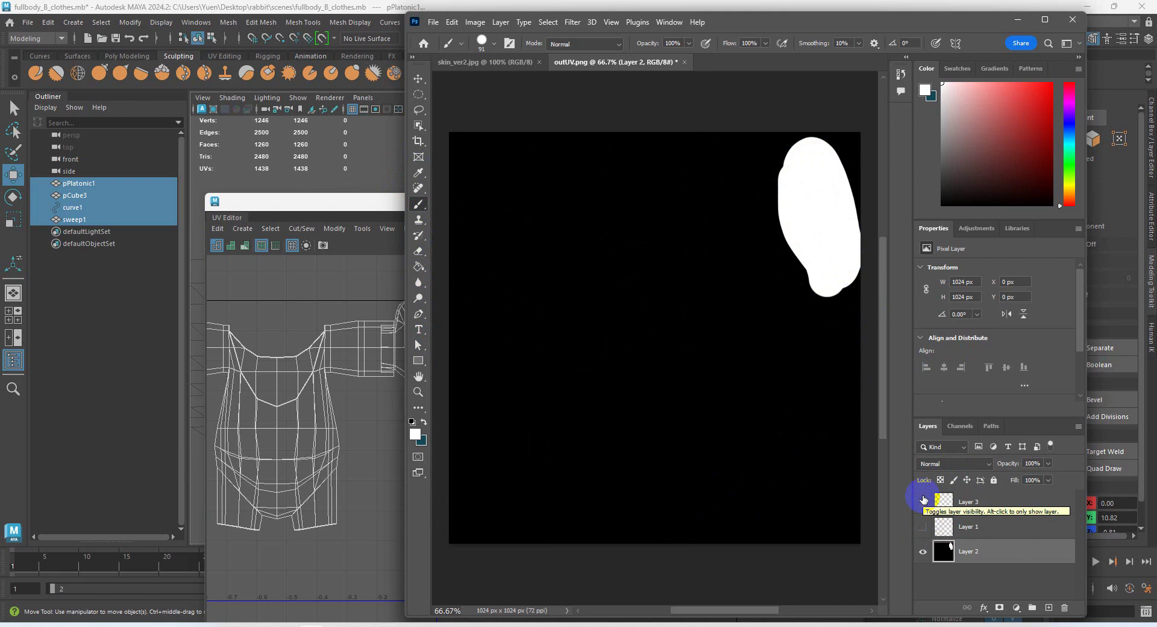
- Examine the skin_ver2.jpg texture up close along the blue clothing edge and the painted face, and view the whole image
left_click(456, 62)
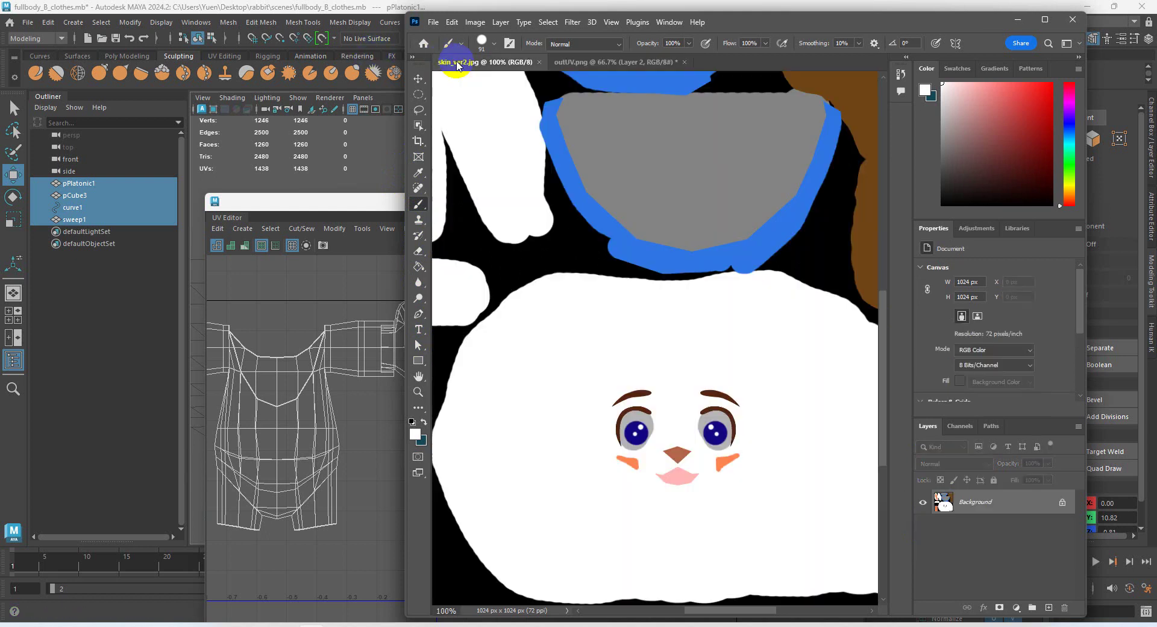
left_click(420, 386)
left_click(672, 240)
left_click(672, 240)
left_click_drag(770, 272, 454, 320)
left_click_drag(801, 142, 659, 355)
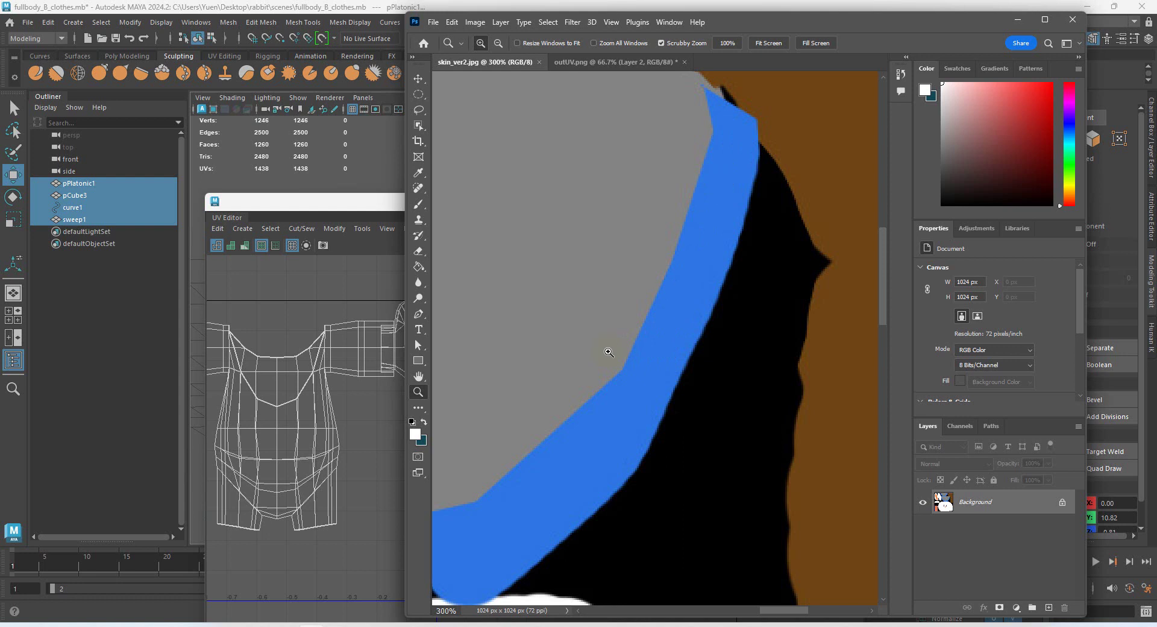
left_click_drag(610, 425, 760, 158)
left_click_drag(569, 566, 639, 299)
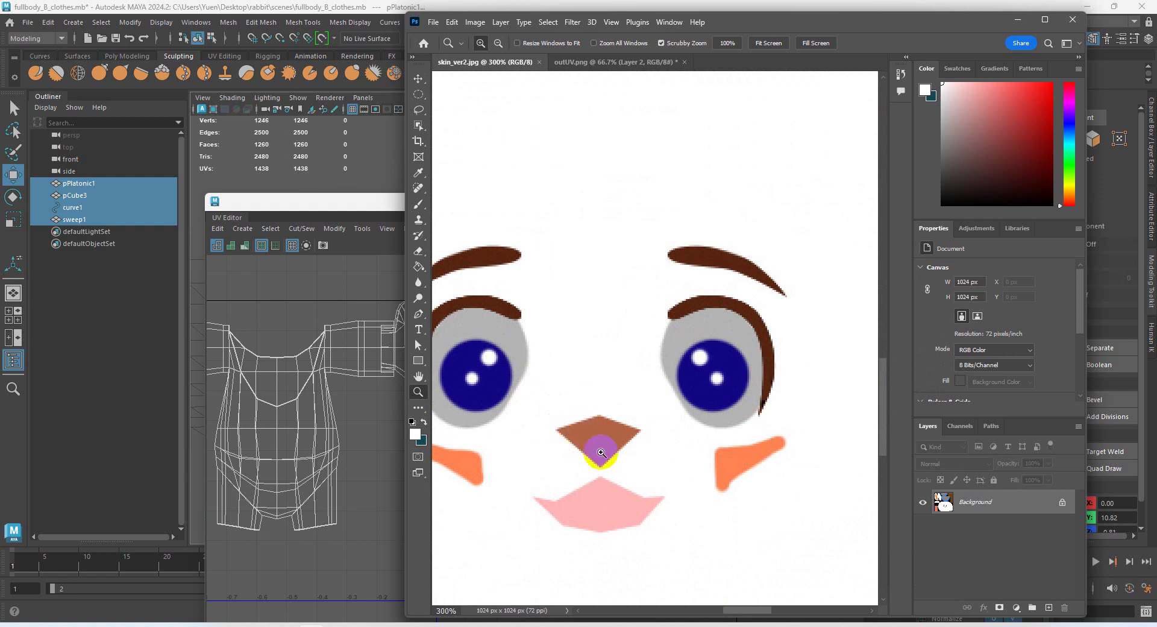
left_click(598, 360, "alt")
left_click(598, 359, "alt")
left_click(598, 358, "alt")
left_click(667, 329, "alt")
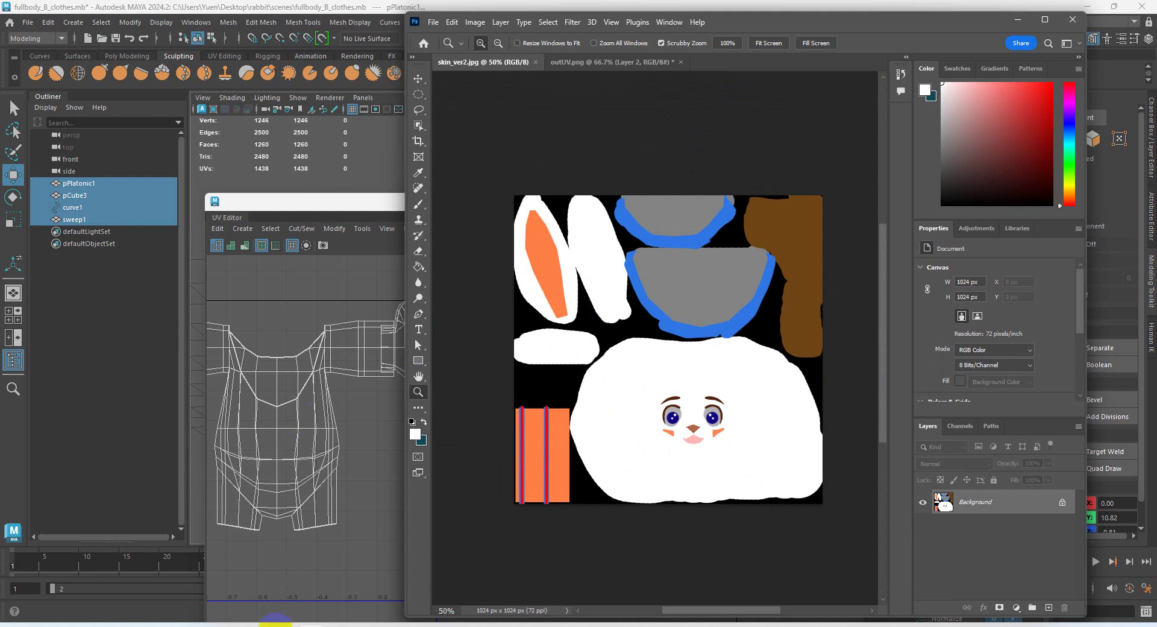
- Locate the skin_ver2 texture in the rabbit project's sourceimages folder in File Explorer and return to Maya
left_click(272, 621)
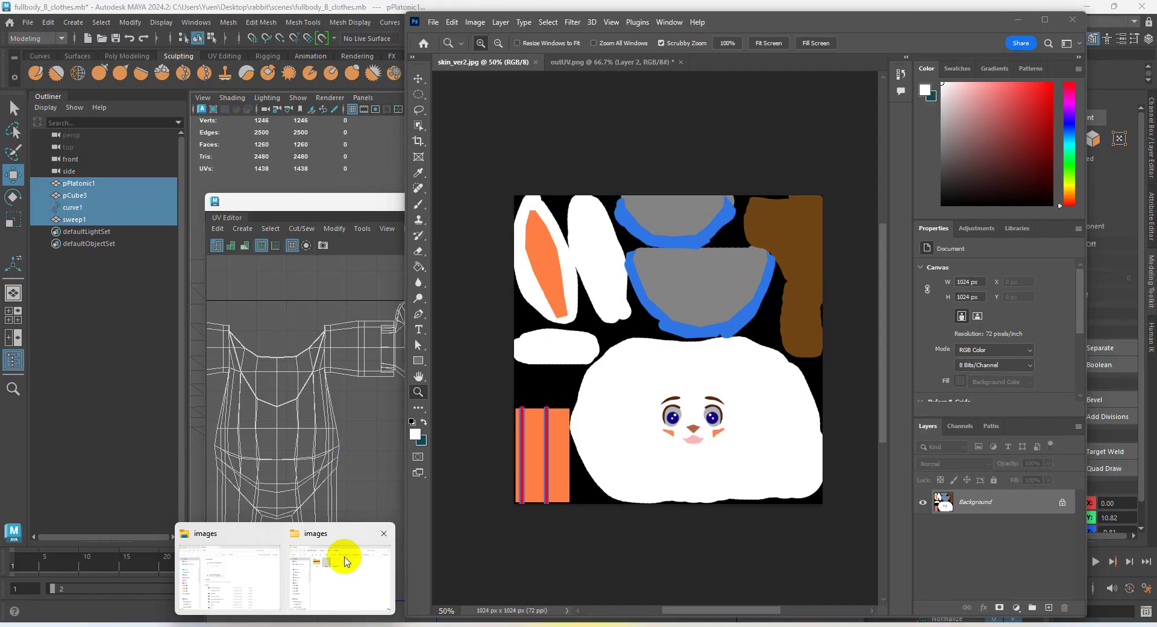
left_click(343, 560)
left_click(393, 175)
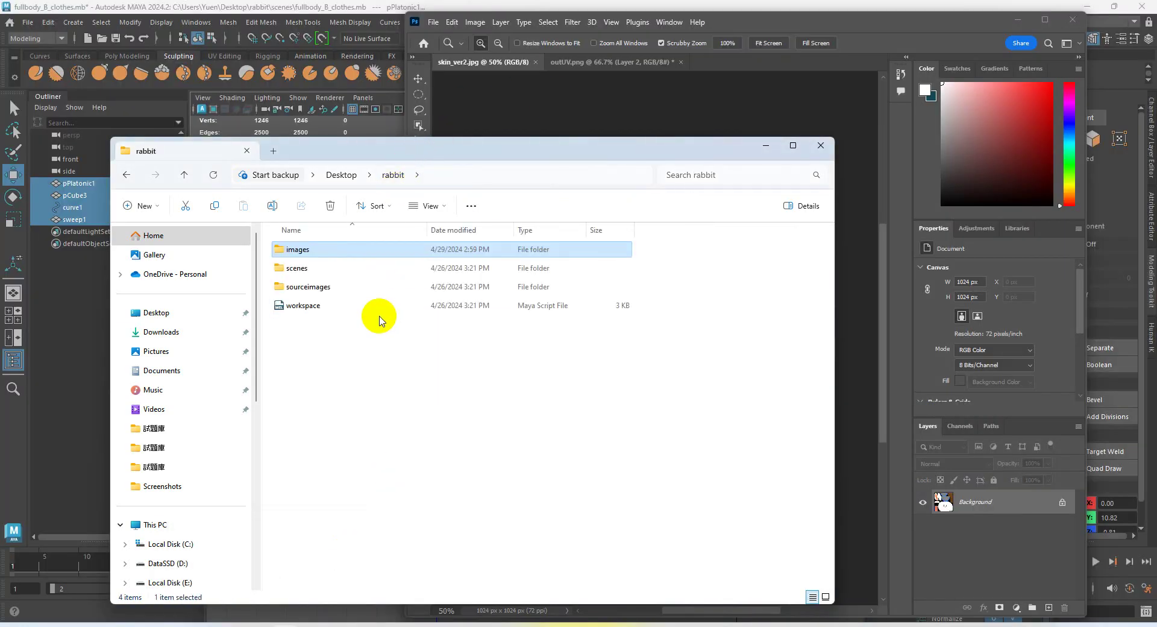
double_click(336, 287)
left_click(638, 272)
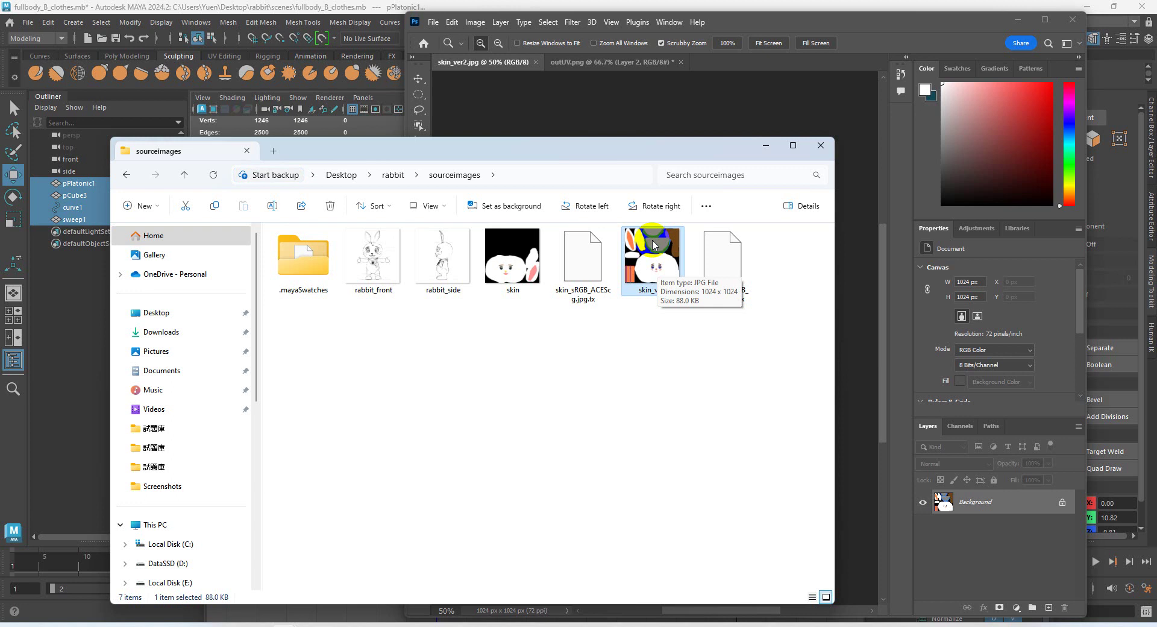
left_click(332, 624)
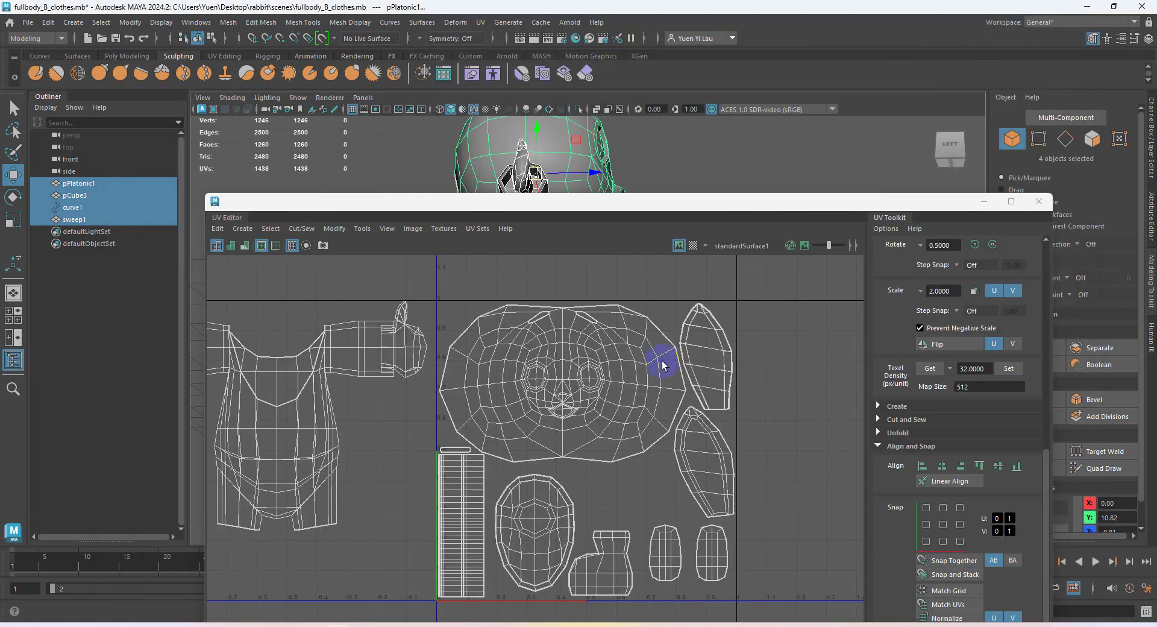